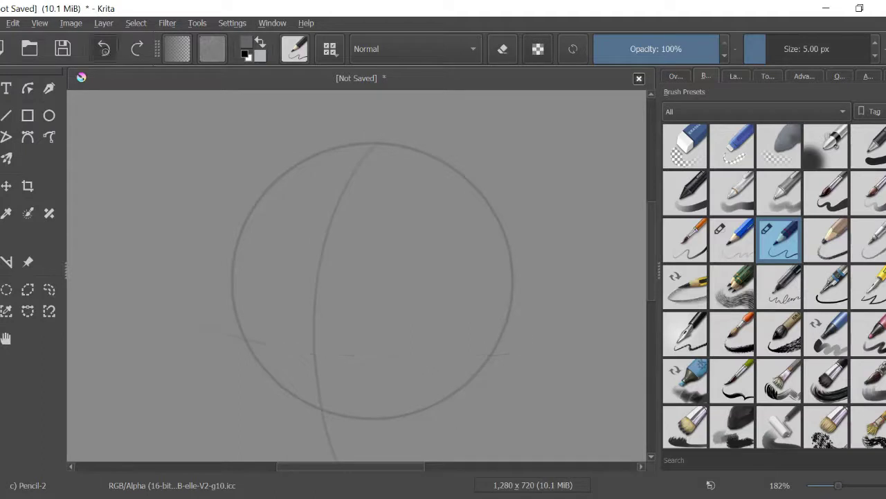
# Undo the faint guideline strokes across the circle and set the foreground colour to black
pyautogui.hotkey('ctrl', 'shift', 'z')
pyautogui.click(804, 76)
pyautogui.hotkey('ctrl', 'z')
pyautogui.hotkey('ctrl', 'z')
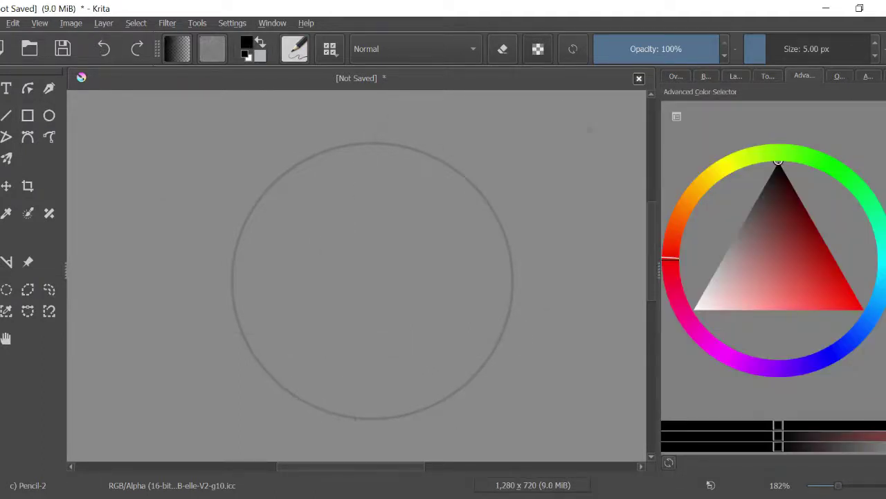
# Add a paint layer above Paint Layer 1 and draw curved vertical and horizontal face guidelines across the circle
pyautogui.click(736, 75)
pyautogui.click(670, 455)
pyautogui.moveTo(384, 129); pyautogui.dragTo(355, 437)
pyautogui.moveTo(242, 336); pyautogui.dragTo(540, 353)
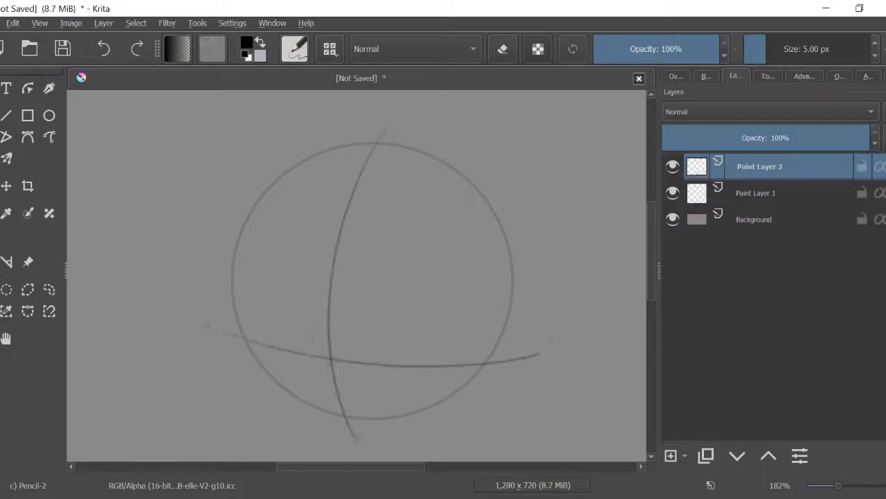
# Draw a muzzle circle with the Pencil-1 Hard preset around the crossing of the face guidelines
pyautogui.click(49, 115)
pyautogui.moveTo(279, 307); pyautogui.dragTo(399, 423)
pyautogui.press('Escape')
pyautogui.click(706, 76)
pyautogui.click(732, 238)
pyautogui.moveTo(270, 306); pyautogui.dragTo(390, 427)
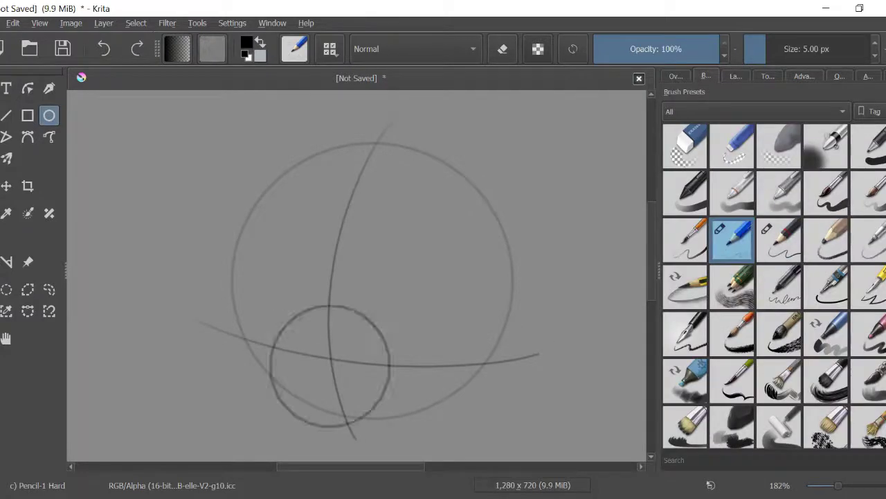
# Sketch two large pointed ears rising from the crown of the head circle with the Pencil-2 brush preset
pyautogui.click(779, 239)
pyautogui.click(736, 75)
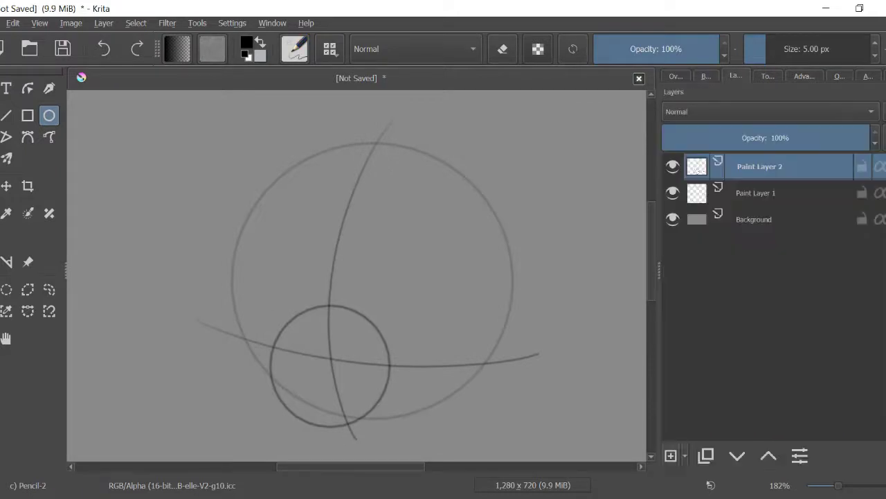
pyautogui.moveTo(388, 277)
pyautogui.mouseDown()
pyautogui.moveTo(374, 305)
pyautogui.moveTo(343, 324)
pyautogui.mouseUp()
pyautogui.press('b')
pyautogui.moveTo(337, 184)
pyautogui.mouseDown()
pyautogui.moveTo(481, 130)
pyautogui.moveTo(547, 121)
pyautogui.mouseUp()
pyautogui.moveTo(542, 156); pyautogui.dragTo(478, 353)
pyautogui.moveTo(544, 136); pyautogui.dragTo(466, 373)
pyautogui.moveTo(346, 277); pyautogui.dragTo(416, 324)
pyautogui.moveTo(265, 162); pyautogui.dragTo(396, 241)
pyautogui.moveTo(214, 153); pyautogui.dragTo(392, 237)
pyautogui.moveTo(247, 391)
pyautogui.mouseDown()
pyautogui.moveTo(216, 156)
pyautogui.moveTo(396, 242)
pyautogui.mouseUp()
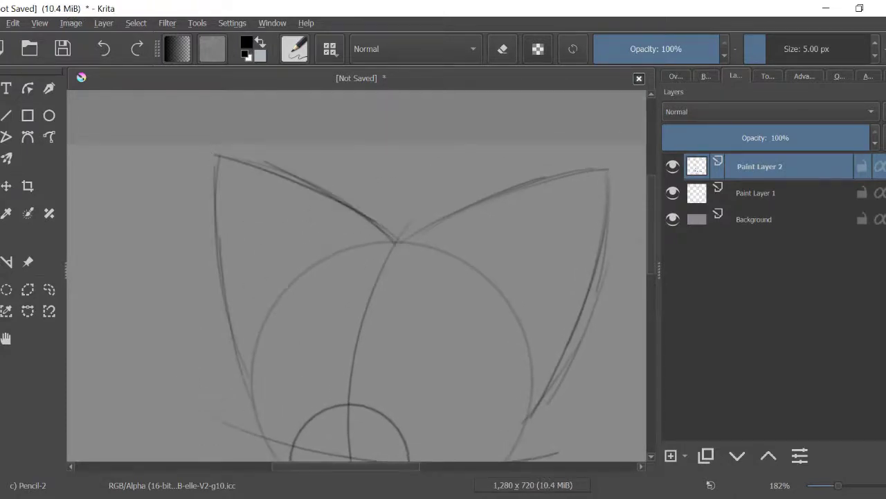
# Sketch the cheek corners and a curved jawline beneath the head circle, joining both ends of the horizontal guideline
pyautogui.moveTo(347, 312); pyautogui.dragTo(347, 205)
pyautogui.scroll(-2, 356, 273)
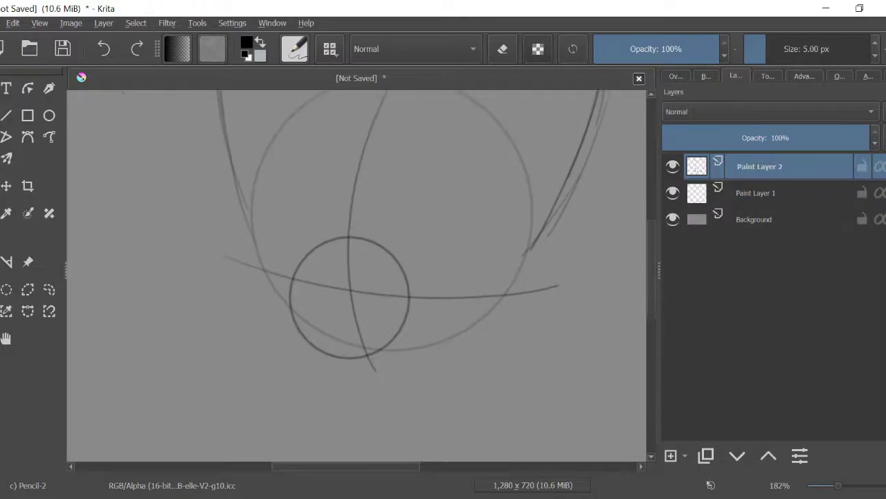
pyautogui.moveTo(530, 306); pyautogui.dragTo(375, 370)
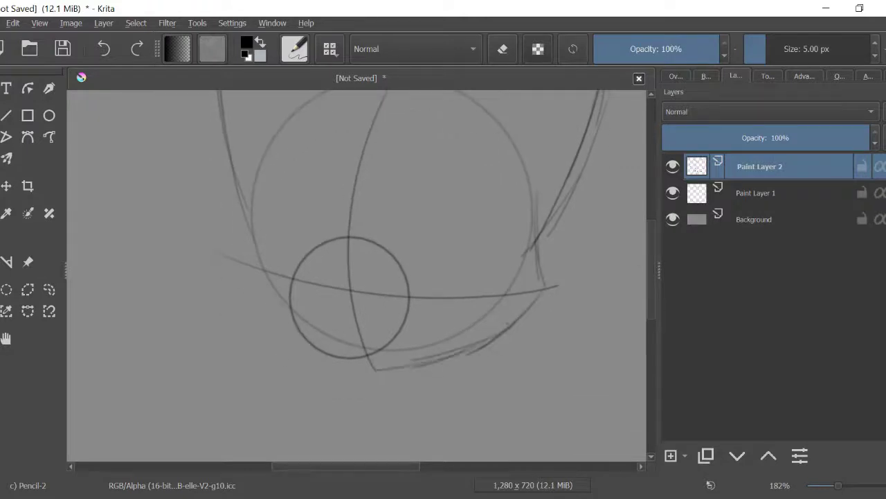
pyautogui.moveTo(232, 266)
pyautogui.mouseDown()
pyautogui.moveTo(392, 369)
pyautogui.moveTo(471, 354)
pyautogui.mouseUp()
pyautogui.moveTo(229, 266); pyautogui.dragTo(421, 360)
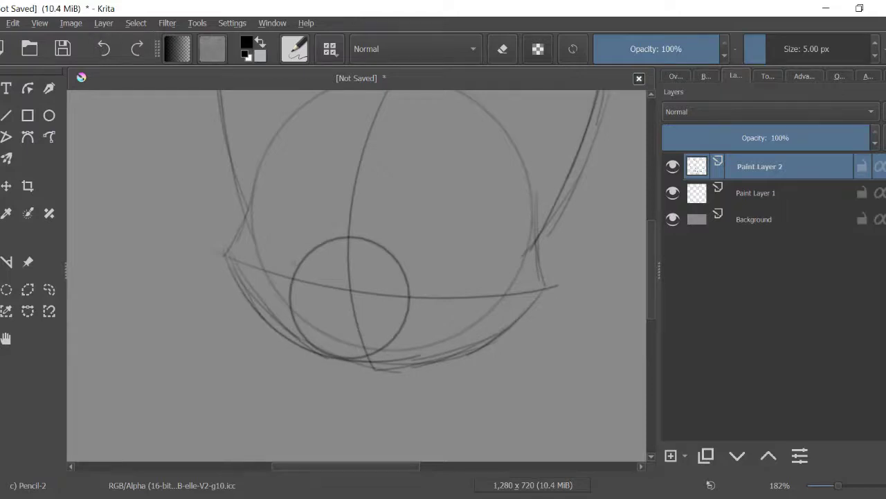
# Add a paint layer directly above Background and sketch the front and back neck lines below the head
pyautogui.scroll(4, 357, 273)
pyautogui.scroll(-2, 357, 273)
pyautogui.click(754, 219)
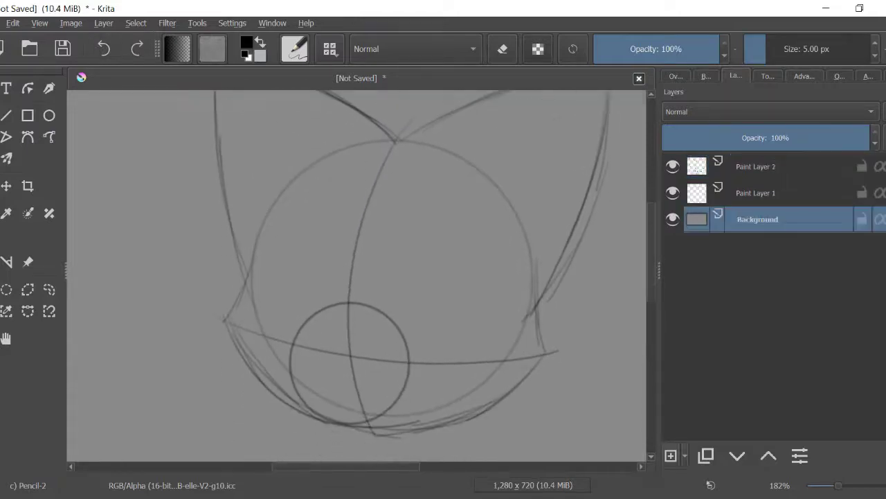
pyautogui.press('Insert')
pyautogui.scroll(-6, 356, 273)
pyautogui.scroll(-1, 356, 273)
pyautogui.moveTo(331, 235); pyautogui.dragTo(320, 317)
pyautogui.moveTo(497, 213); pyautogui.dragTo(486, 313)
pyautogui.moveTo(493, 291); pyautogui.dragTo(506, 352)
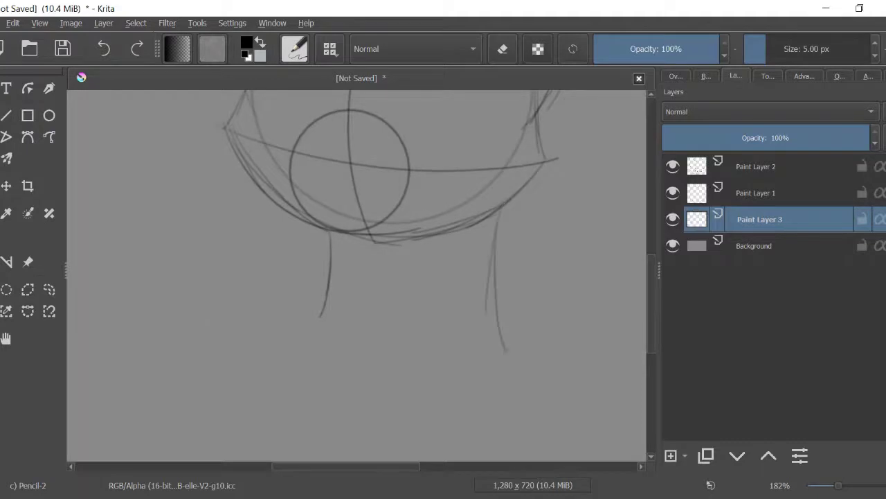
pyautogui.press('1')
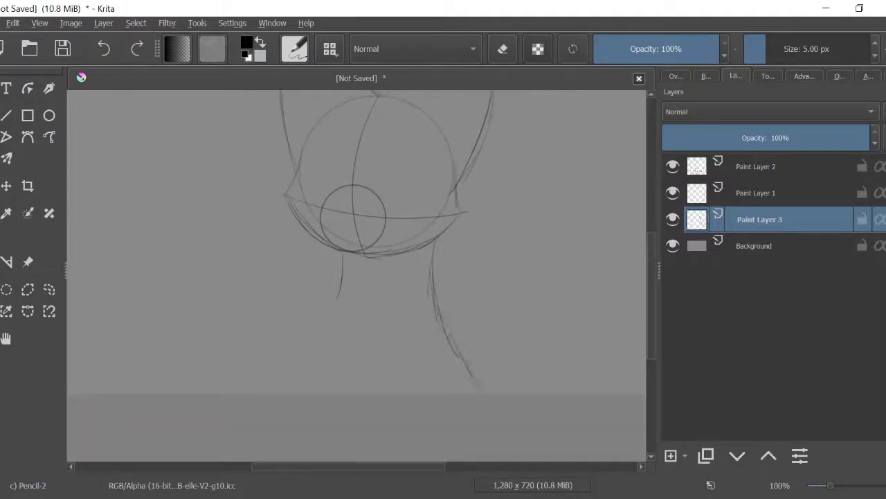
# Add a paint layer above Paint Layer 2 and draw a smaller head circle with Pencil-1 Hard beside the neck
pyautogui.scroll(4, 356, 274)
pyautogui.click(756, 166)
pyautogui.click(705, 75)
pyautogui.click(732, 239)
pyautogui.moveTo(247, 308); pyautogui.dragTo(339, 399)
# Add another paint layer on top and draw curved face guidelines across the smaller head circle with Pencil-2
pyautogui.click(779, 239)
pyautogui.click(735, 75)
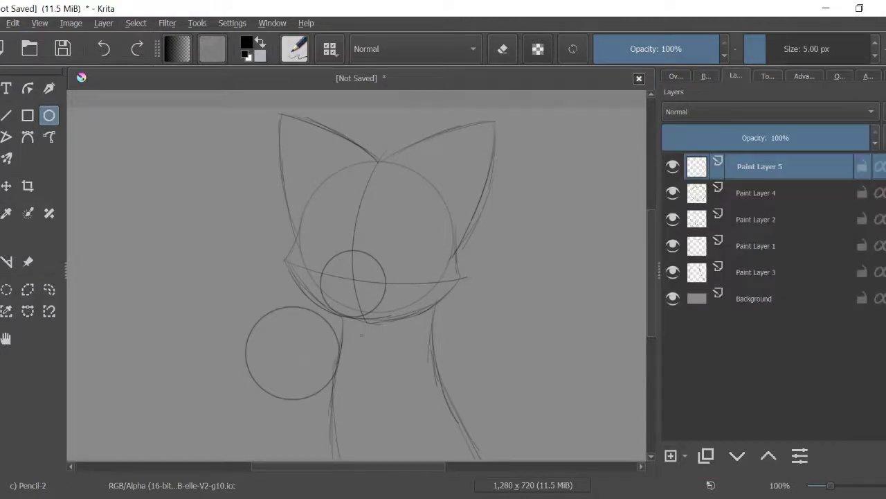
pyautogui.moveTo(284, 325); pyautogui.dragTo(280, 416)
pyautogui.moveTo(248, 356); pyautogui.dragTo(335, 374)
# Draw a small muzzle circle with Pencil-1 Hard at the guideline crossing of the smaller head
pyautogui.click(706, 76)
pyautogui.click(732, 239)
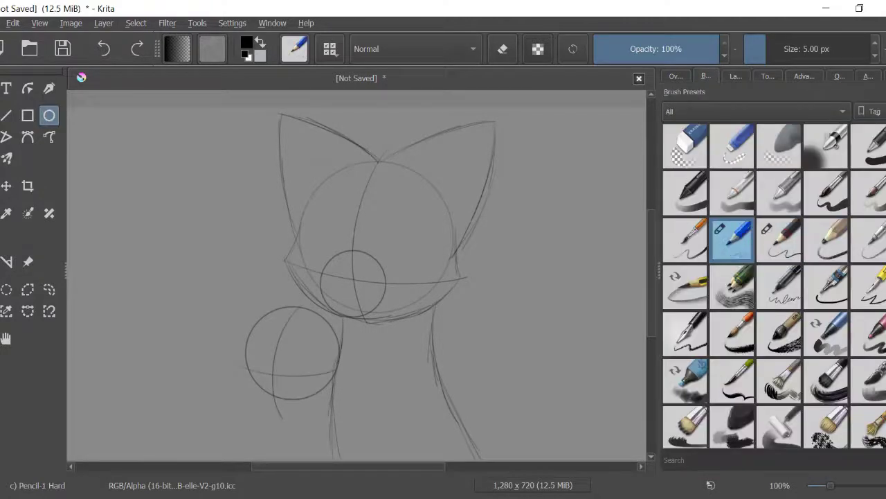
pyautogui.moveTo(251, 360); pyautogui.dragTo(291, 399)
# Sketch two pointed ears on the smaller head with the Pencil-2 brush preset
pyautogui.click(779, 239)
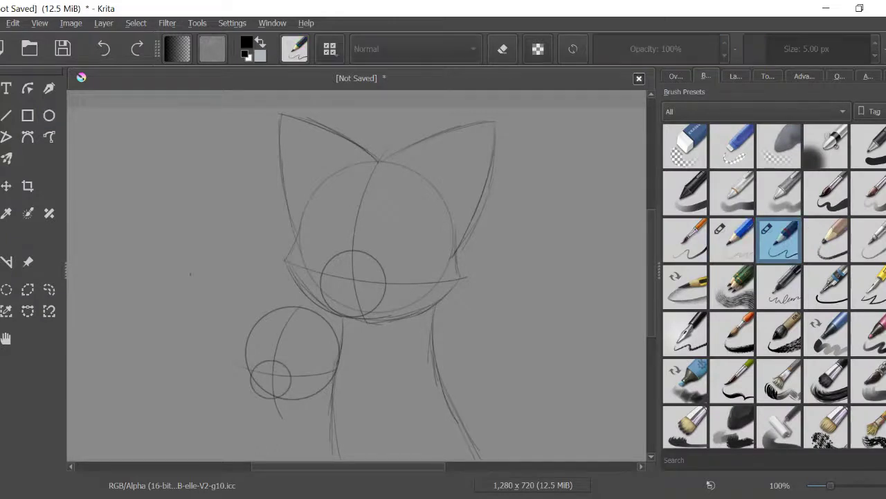
pyautogui.scroll(3, 277, 412)
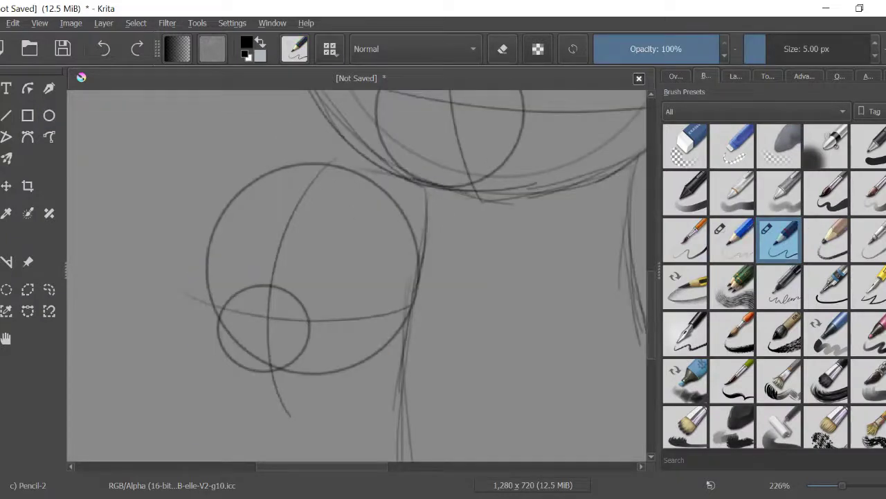
pyautogui.hotkey('ctrl', 'z')
pyautogui.moveTo(377, 162)
pyautogui.mouseDown()
pyautogui.moveTo(454, 148)
pyautogui.moveTo(408, 261)
pyautogui.mouseUp()
pyautogui.moveTo(415, 152); pyautogui.dragTo(338, 177)
pyautogui.moveTo(457, 147); pyautogui.dragTo(332, 183)
pyautogui.moveTo(205, 123)
pyautogui.mouseDown()
pyautogui.moveTo(304, 172)
pyautogui.moveTo(217, 241)
pyautogui.moveTo(197, 124)
pyautogui.mouseUp()
pyautogui.moveTo(198, 121); pyautogui.dragTo(280, 162)
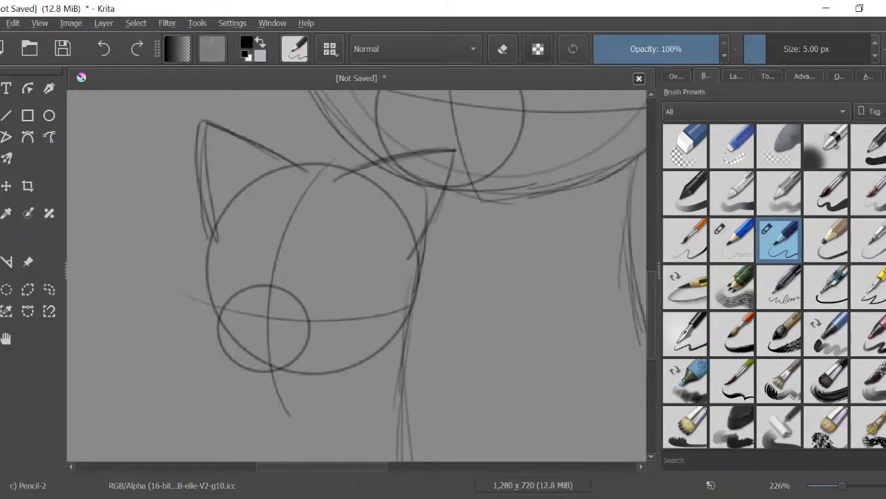
# Group Paint Layers 5 and 4, and move the smaller head right and down, closer beneath the larger head
pyautogui.press('-')
pyautogui.click(735, 75)
pyautogui.rightClick(759, 167)
pyautogui.click(657, 247)
pyautogui.moveTo(756, 218); pyautogui.dragTo(762, 201)
pyautogui.click(750, 166)
pyautogui.hotkey('ctrl', 't')
pyautogui.moveTo(331, 271)
pyautogui.mouseDown()
pyautogui.moveTo(326, 290)
pyautogui.moveTo(351, 289)
pyautogui.mouseUp()
pyautogui.press('Return')
# Group Paint Layers 2, 1 and 3 of the larger cat with Quick Group
pyautogui.rightClick(756, 245)
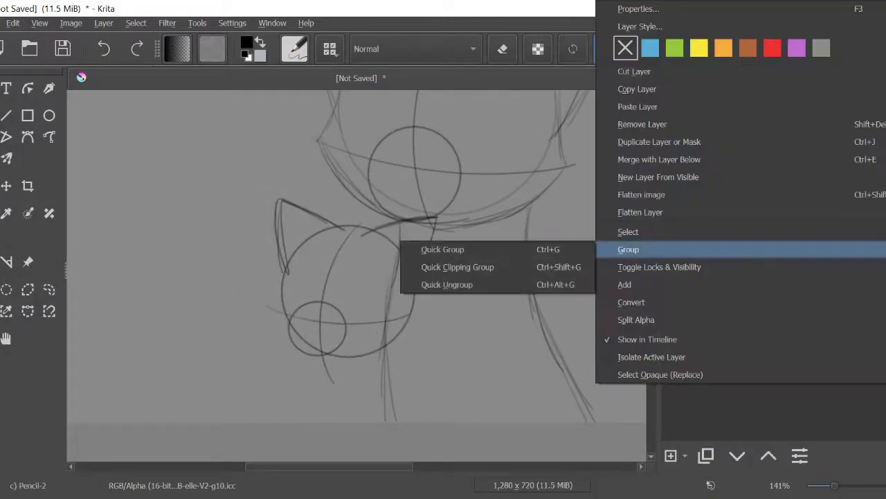
pyautogui.click(439, 248)
pyautogui.click(782, 299)
pyautogui.click(785, 325)
# Quick-group both cats' groups into one parent group, with the smaller cat's group above the larger one's
pyautogui.rightClick(748, 166)
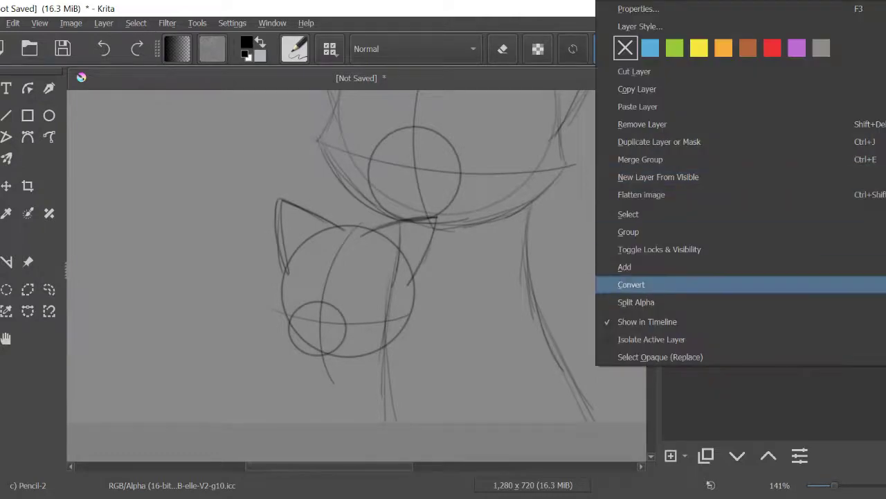
pyautogui.click(439, 248)
pyautogui.moveTo(750, 270)
pyautogui.mouseDown()
pyautogui.moveTo(776, 234)
pyautogui.moveTo(776, 258)
pyautogui.moveTo(775, 194)
pyautogui.mouseUp()
pyautogui.click(777, 193)
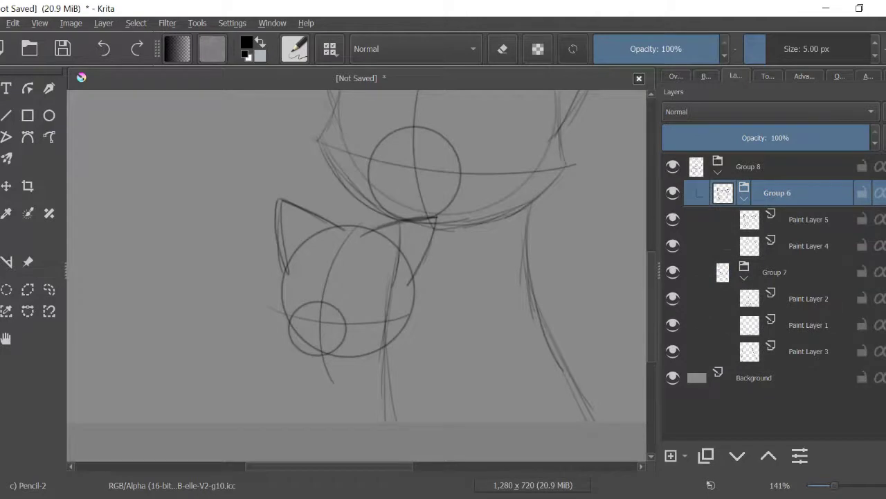
# Scale down the parent group so both cats take up less of the canvas
pyautogui.press('pageup')
pyautogui.press('-')
pyautogui.press('-')
pyautogui.press('-')
pyautogui.press('+')
pyautogui.hotkey('ctrl', 't')
pyautogui.moveTo(315, 430); pyautogui.dragTo(317, 368)
pyautogui.press('Return')
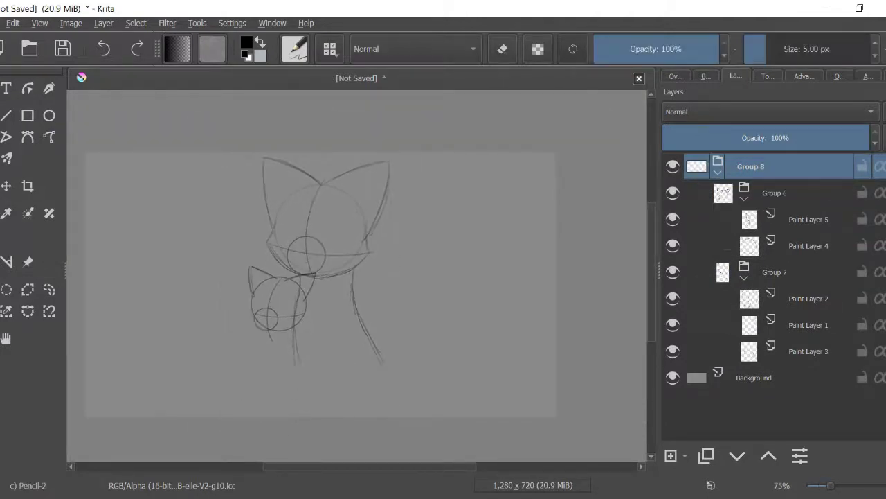
# Extend the larger cat's neck and body lines on Paint Layer 3 down to the canvas's lower edge
pyautogui.click(810, 351)
pyautogui.press('+')
pyautogui.press('+')
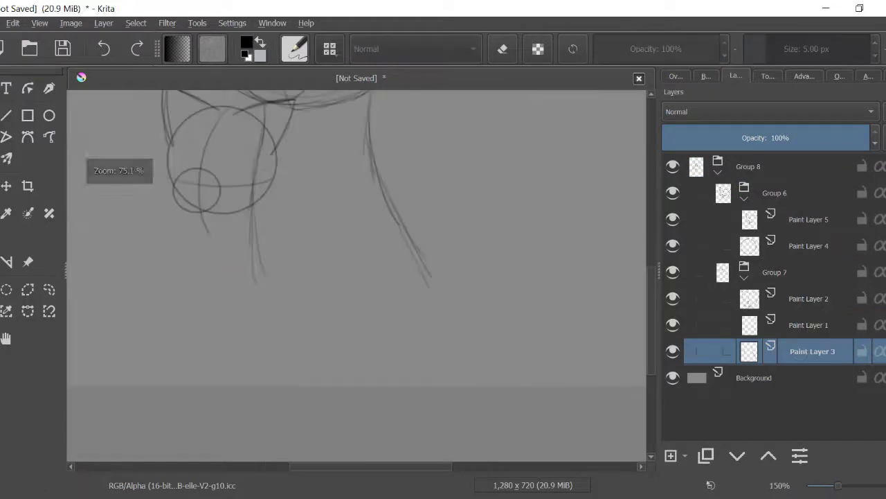
pyautogui.moveTo(416, 251); pyautogui.dragTo(469, 352)
pyautogui.moveTo(261, 257); pyautogui.dragTo(290, 384)
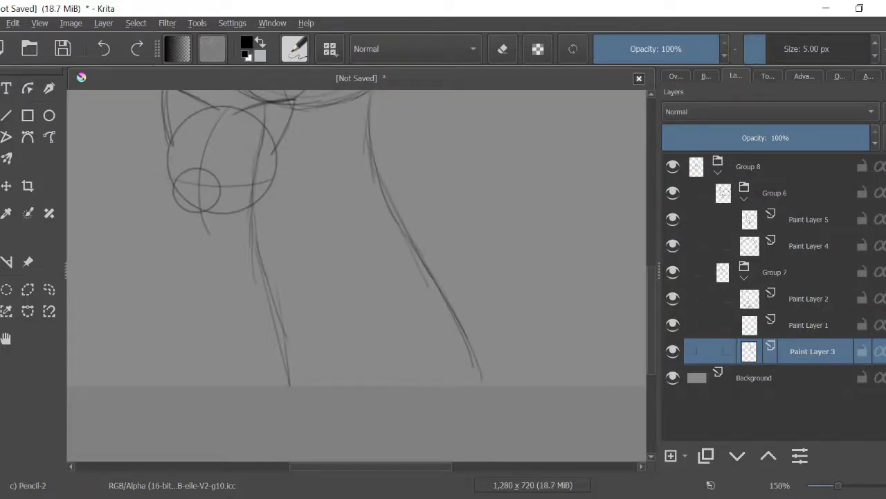
# Add a paint layer above Paint Layer 3 and sketch a tall doubled shoulder oval on the larger cat's body
pyautogui.scroll(3, 357, 270)
pyautogui.click(671, 455)
pyautogui.moveTo(360, 218); pyautogui.dragTo(342, 220)
# Sketch fur tufts on both cheeks and a jawline for the smaller head on Paint Layer 5
pyautogui.hscroll(-3, 357, 270)
pyautogui.hscroll(-2, 356, 270)
pyautogui.click(810, 219)
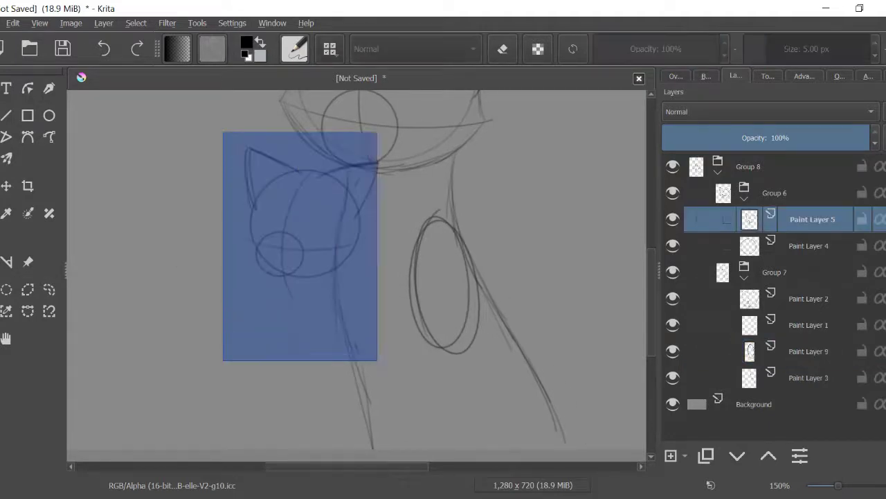
pyautogui.moveTo(371, 351); pyautogui.dragTo(370, 351)
pyautogui.moveTo(450, 290); pyautogui.dragTo(416, 335)
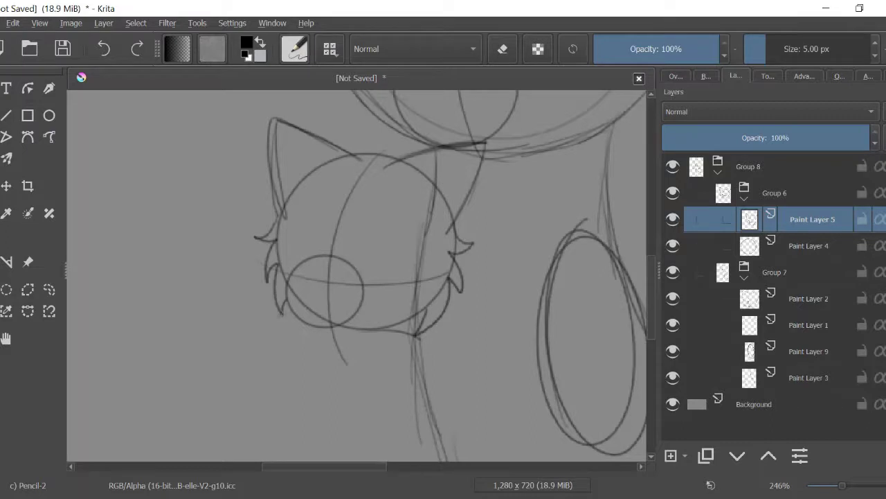
# Add a paint layer below Paint Layer 4 and sketch the smaller cat's chest and back lines
pyautogui.press('pagedown')
pyautogui.press('Insert')
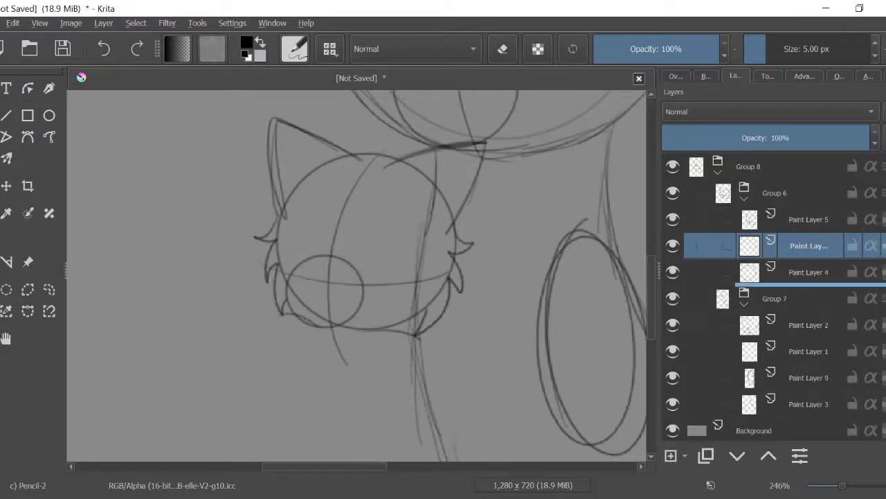
pyautogui.hotkey('ctrl', 'pagedown')
pyautogui.scroll(-2, 357, 270)
pyautogui.moveTo(316, 258); pyautogui.dragTo(317, 288)
pyautogui.hotkey('ctrl', 'z')
pyautogui.moveTo(428, 231); pyautogui.dragTo(449, 364)
pyautogui.scroll(-3, 356, 270)
pyautogui.moveTo(444, 206); pyautogui.dragTo(470, 366)
pyautogui.moveTo(448, 223); pyautogui.dragTo(464, 411)
pyautogui.moveTo(320, 155); pyautogui.dragTo(319, 279)
pyautogui.hotkey('ctrl', 'z')
pyautogui.moveTo(323, 133); pyautogui.dragTo(313, 233)
pyautogui.moveTo(317, 169); pyautogui.dragTo(337, 403)
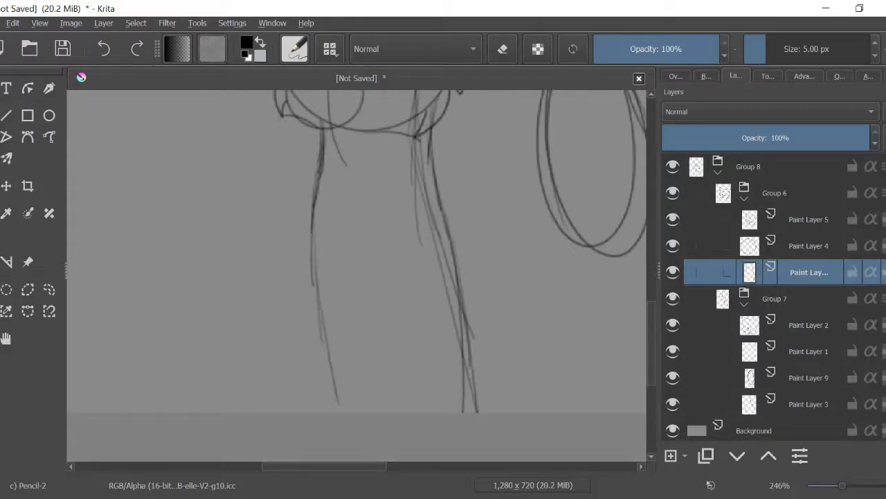
# Strengthen the smaller cat's back and chest lines and extend them to the canvas's lower edge
pyautogui.moveTo(465, 333); pyautogui.dragTo(471, 413)
pyautogui.moveTo(389, 177)
pyautogui.mouseDown()
pyautogui.moveTo(407, 284)
pyautogui.moveTo(423, 284)
pyautogui.mouseUp()
pyautogui.hotkey('ctrl', 'z')
pyautogui.hotkey('ctrl', 'z')
pyautogui.moveTo(416, 147); pyautogui.dragTo(441, 224)
pyautogui.moveTo(435, 189); pyautogui.dragTo(471, 341)
pyautogui.moveTo(456, 260); pyautogui.dragTo(487, 412)
pyautogui.moveTo(310, 263); pyautogui.dragTo(344, 411)
pyautogui.moveTo(334, 366); pyautogui.dragTo(336, 411)
# Sketch overlapping shoulder ovals on the smaller cat's body just below its jaw
pyautogui.scroll(5, 357, 270)
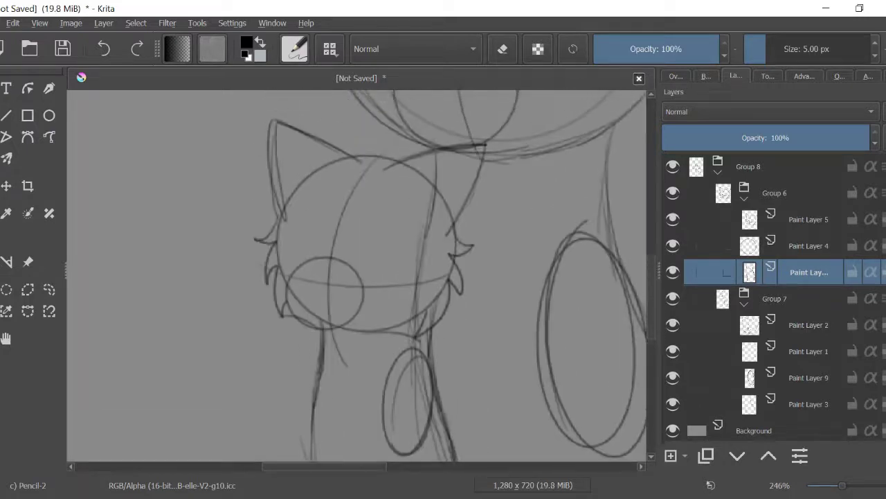
pyautogui.scroll(-3, 428, 270)
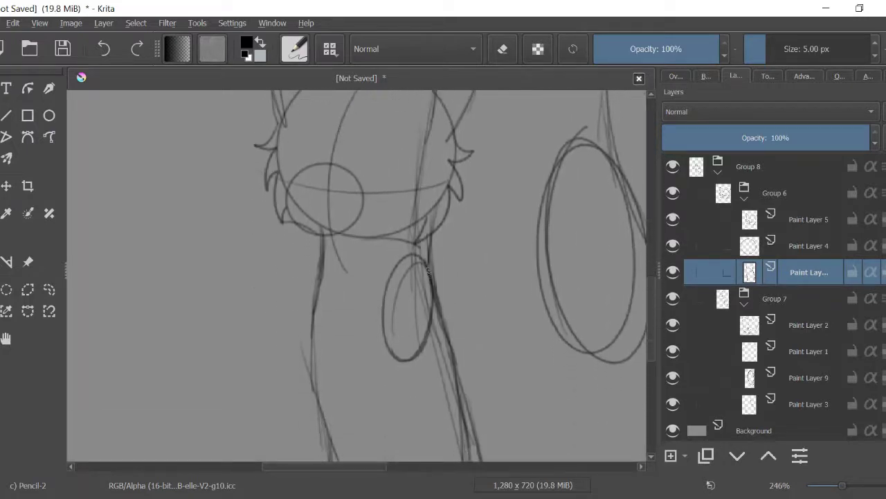
pyautogui.moveTo(414, 258); pyautogui.dragTo(387, 291)
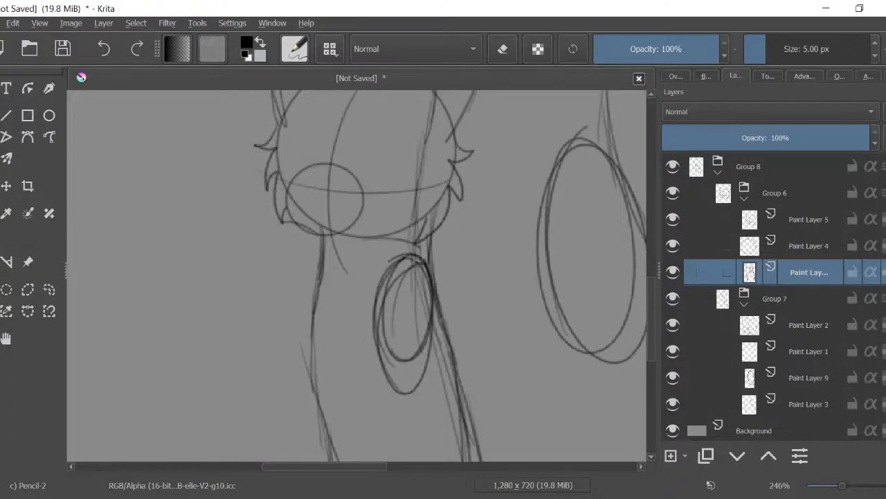
# Sketch fur tufts and a curved underside line below the smaller cat's shoulder oval
pyautogui.scroll(1, 356, 270)
pyautogui.scroll(-2, 356, 270)
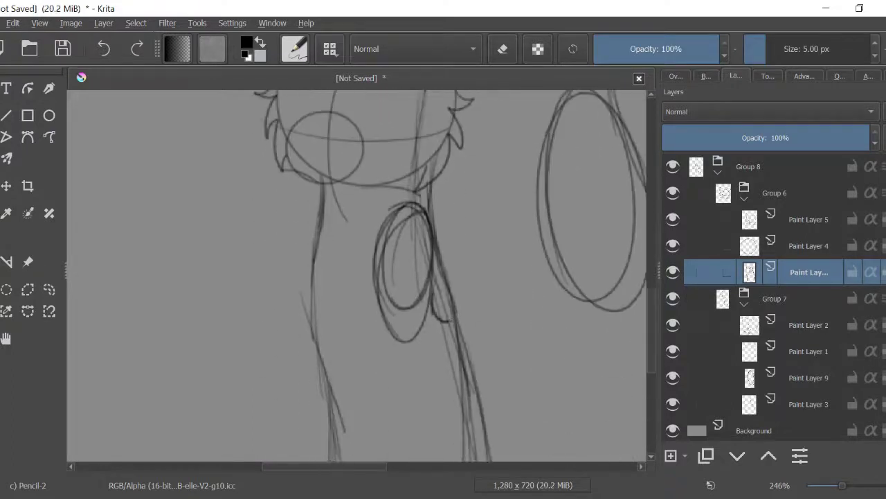
pyautogui.moveTo(409, 344); pyautogui.dragTo(423, 344)
pyautogui.moveTo(353, 345); pyautogui.dragTo(407, 352)
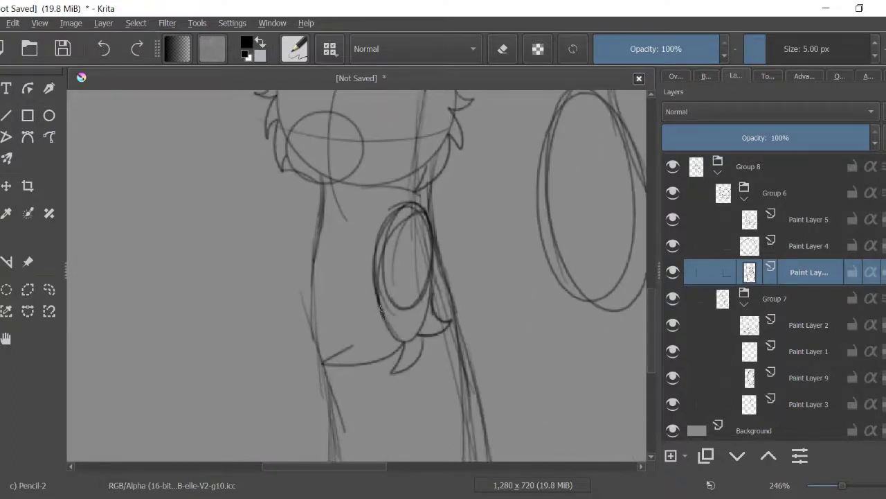
# Sketch the smaller cat's two forelegs reaching forward from the shoulder, each ending in a drooping paw
pyautogui.moveTo(409, 301); pyautogui.dragTo(284, 303)
pyautogui.moveTo(367, 300); pyautogui.dragTo(241, 317)
pyautogui.moveTo(302, 299); pyautogui.dragTo(219, 335)
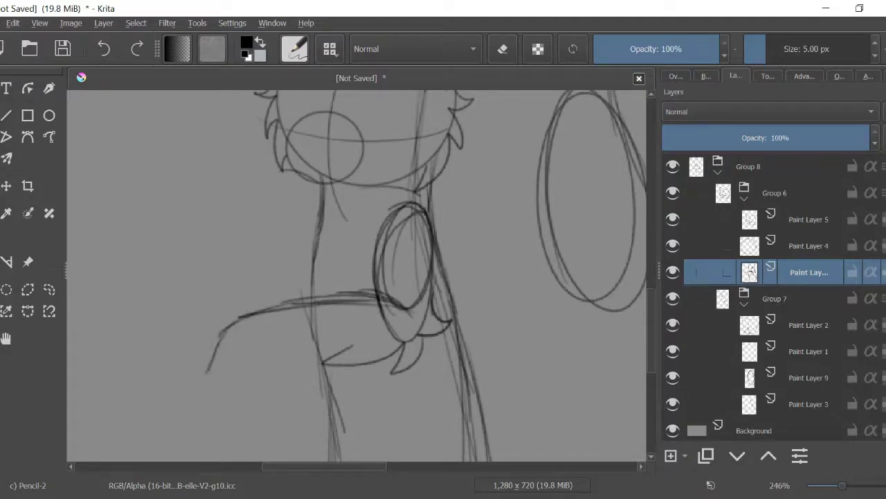
pyautogui.moveTo(263, 357)
pyautogui.mouseDown()
pyautogui.moveTo(206, 374)
pyautogui.moveTo(331, 302)
pyautogui.mouseUp()
pyautogui.moveTo(403, 339); pyautogui.dragTo(381, 230)
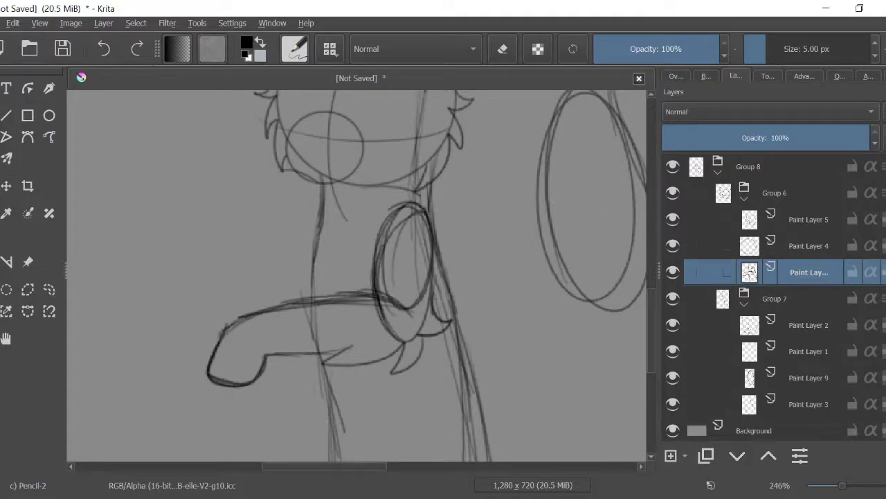
pyautogui.moveTo(206, 299); pyautogui.dragTo(306, 254)
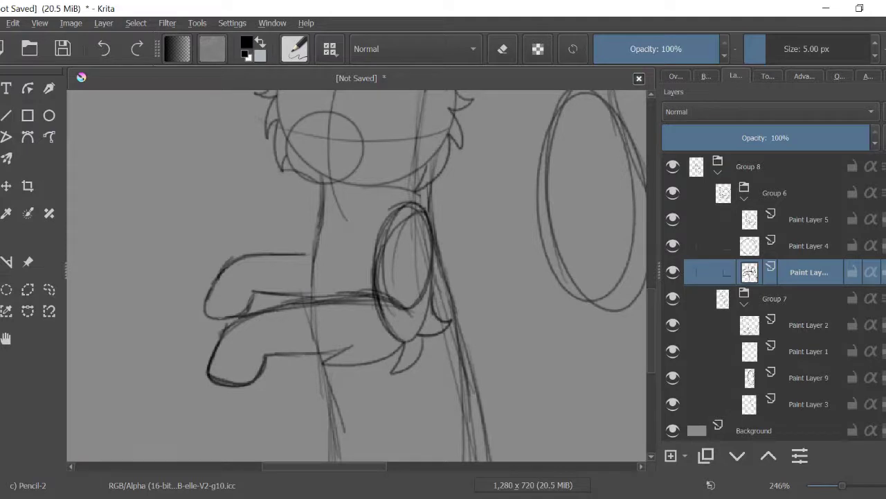
# Remove Paint Layer 9 from the larger cat's layer group and keep Paint Layer 3 active
pyautogui.click(809, 404)
pyautogui.hscroll(5, 356, 277)
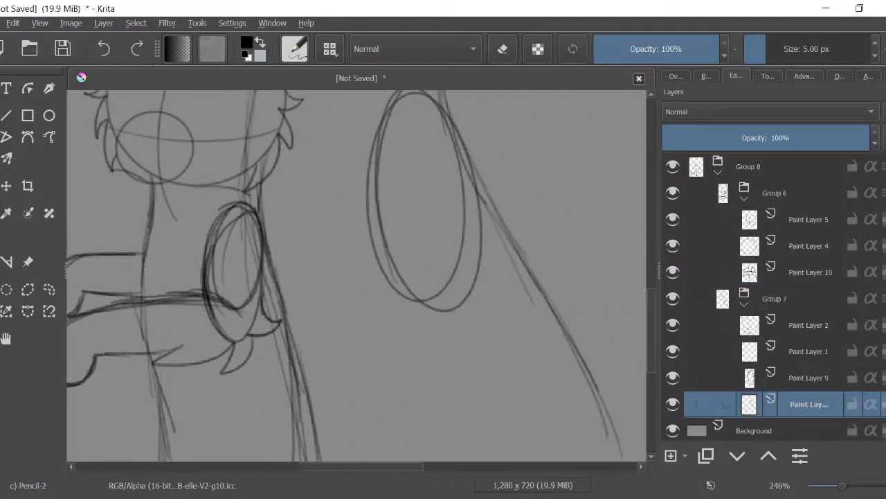
pyautogui.click(816, 379)
pyautogui.rightClick(819, 382)
pyautogui.click(642, 124)
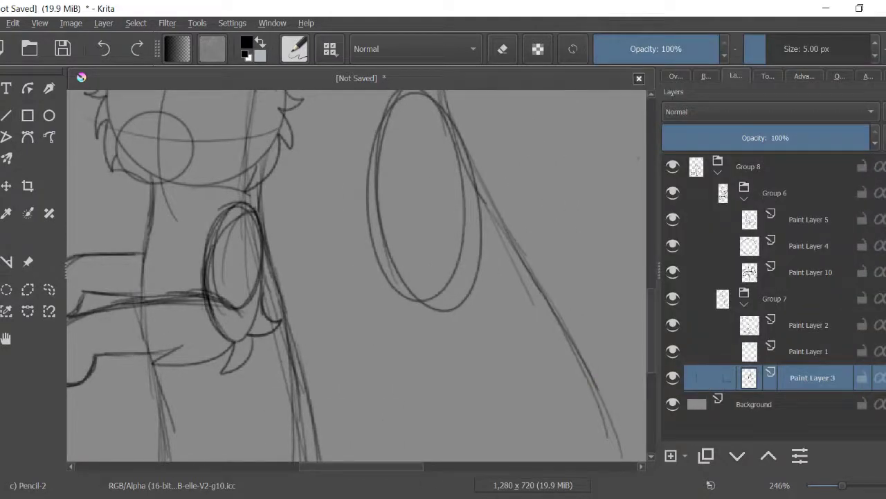
# Sketch the larger cat's elbow and forearm underside, reaching to overlapping paw circles below the smaller cat's shoulder
pyautogui.moveTo(424, 328); pyautogui.dragTo(507, 297)
pyautogui.moveTo(484, 208); pyautogui.dragTo(500, 291)
pyautogui.moveTo(258, 338)
pyautogui.mouseDown()
pyautogui.moveTo(283, 361)
pyautogui.moveTo(249, 340)
pyautogui.mouseUp()
pyautogui.moveTo(483, 216)
pyautogui.mouseDown()
pyautogui.moveTo(502, 307)
pyautogui.moveTo(270, 399)
pyautogui.mouseUp()
pyautogui.moveTo(388, 368); pyautogui.dragTo(254, 395)
pyautogui.moveTo(298, 349); pyautogui.dragTo(243, 388)
pyautogui.moveTo(392, 276); pyautogui.dragTo(466, 284)
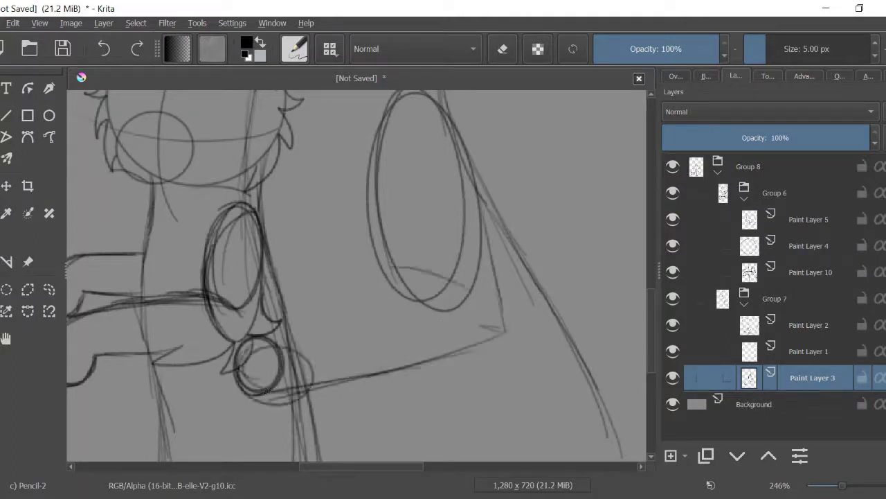
pyautogui.hotkey('ctrl', 'z')
# Sketch the larger cat's upper forearm line from the elbow to the paw and add a rounded outer paw contour
pyautogui.moveTo(500, 325)
pyautogui.mouseDown()
pyautogui.moveTo(327, 310)
pyautogui.moveTo(415, 288)
pyautogui.moveTo(477, 300)
pyautogui.mouseUp()
pyautogui.moveTo(411, 293); pyautogui.dragTo(263, 350)
pyautogui.moveTo(304, 328); pyautogui.dragTo(274, 343)
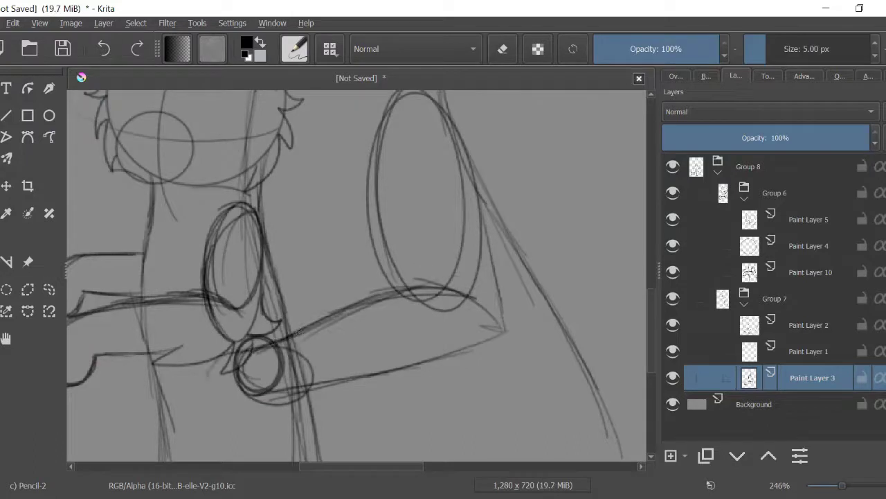
pyautogui.moveTo(206, 379)
pyautogui.mouseDown()
pyautogui.moveTo(385, 374)
pyautogui.moveTo(476, 342)
pyautogui.mouseUp()
# Lasso the larger cat's forearm and paw, rotate them to nearly horizontal, and redraw the upper-arm lines connecting to the elbow
pyautogui.click(49, 290)
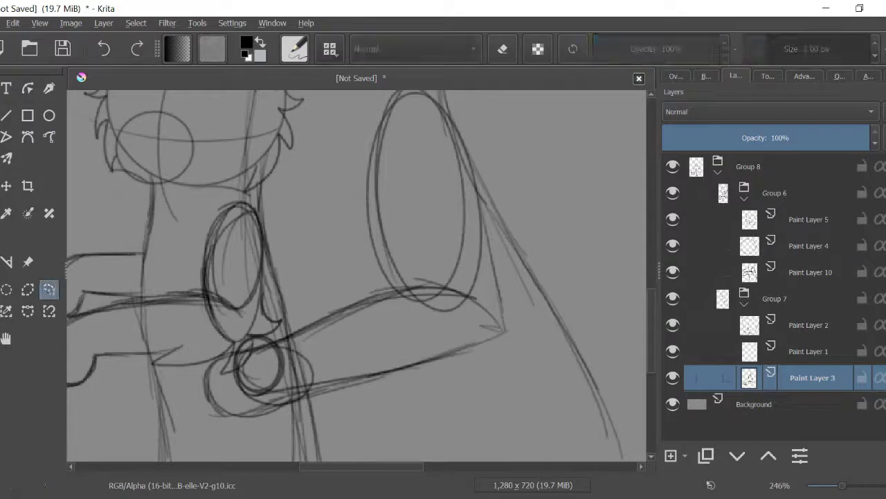
pyautogui.moveTo(182, 388)
pyautogui.mouseDown()
pyautogui.moveTo(166, 387)
pyautogui.moveTo(174, 371)
pyautogui.mouseUp()
pyautogui.hotkey('ctrl', 't')
pyautogui.press('b')
pyautogui.hotkey('ctrl', 'shift', 'a')
pyautogui.moveTo(485, 200)
pyautogui.mouseDown()
pyautogui.moveTo(500, 324)
pyautogui.moveTo(489, 253)
pyautogui.moveTo(473, 305)
pyautogui.mouseUp()
pyautogui.moveTo(346, 277); pyautogui.dragTo(466, 337)
# Add a layer above Paint Layer 2 and sketch the larger cat's triangular nose and curved mouth
pyautogui.scroll(2, 357, 277)
pyautogui.scroll(-2, 357, 277)
pyautogui.press('Insert')
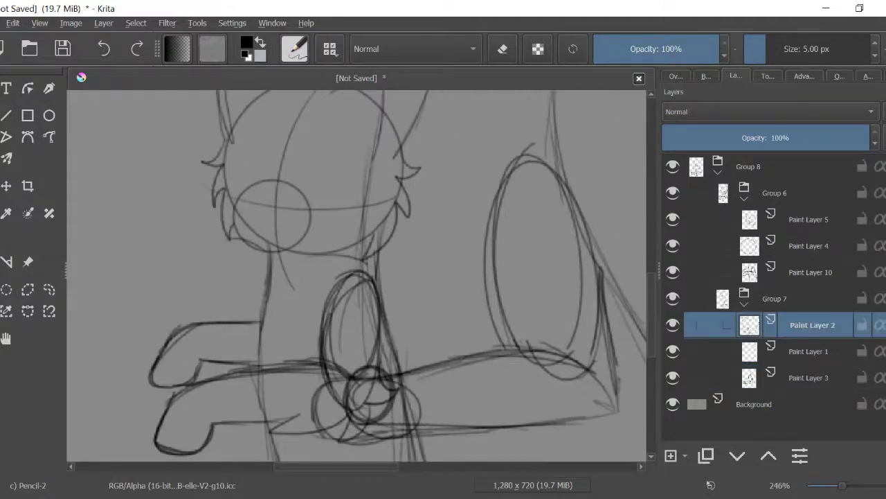
pyautogui.scroll(5, 356, 277)
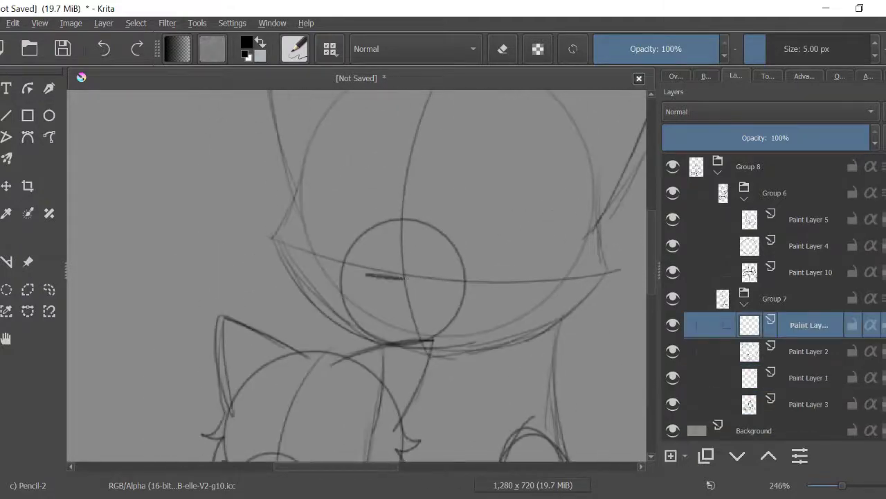
pyautogui.moveTo(361, 273)
pyautogui.mouseDown()
pyautogui.moveTo(391, 279)
pyautogui.moveTo(343, 357)
pyautogui.moveTo(203, 357)
pyautogui.mouseUp()
# Sketch the larger cat's right-hand eye with its upper lid, outer lashes, oval pupil and an arched eyebrow
pyautogui.moveTo(302, 270); pyautogui.dragTo(381, 280)
pyautogui.moveTo(291, 294); pyautogui.dragTo(388, 286)
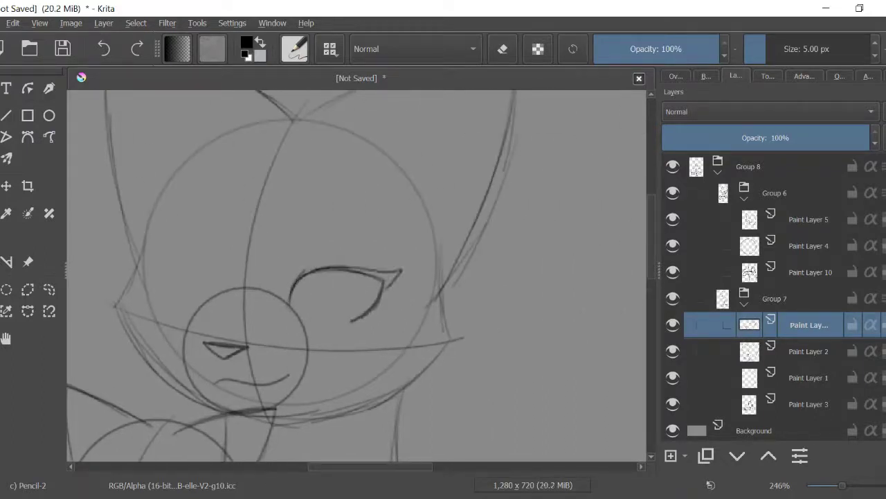
pyautogui.moveTo(309, 311); pyautogui.dragTo(330, 318)
pyautogui.moveTo(316, 240); pyautogui.dragTo(388, 253)
pyautogui.moveTo(291, 276); pyautogui.dragTo(298, 271)
# Copy the larger cat's eye and eyebrow to a new layer, mirror them, and fit them onto the other side of the face
pyautogui.click(50, 289)
pyautogui.moveTo(238, 201); pyautogui.dragTo(354, 294)
pyautogui.rightClick(355, 294)
pyautogui.click(402, 377)
pyautogui.hotkey('ctrl', 't')
pyautogui.rightClick(315, 301)
pyautogui.click(367, 429)
pyautogui.moveTo(298, 291); pyautogui.dragTo(191, 263)
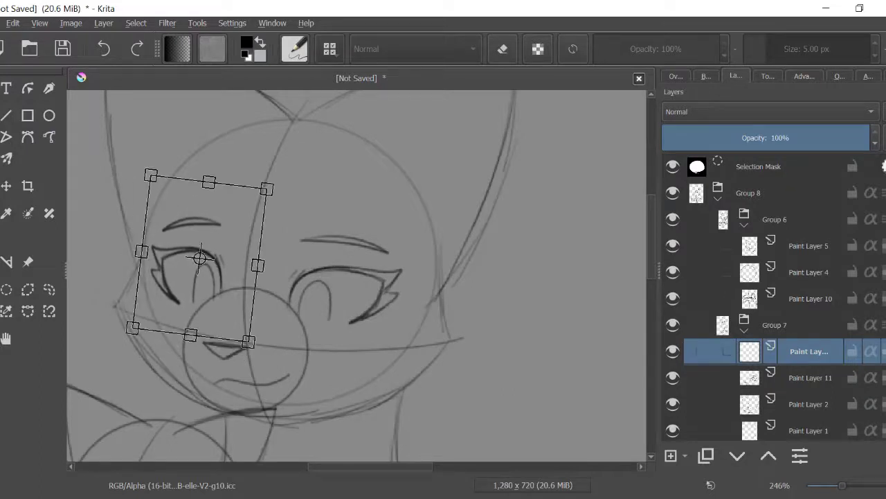
pyautogui.press('Return')
pyautogui.click(135, 23)
pyautogui.click(152, 53)
# Merge the mirrored eye with the layer below and outline the sides and lower edges of both eyes
pyautogui.rightClick(803, 322)
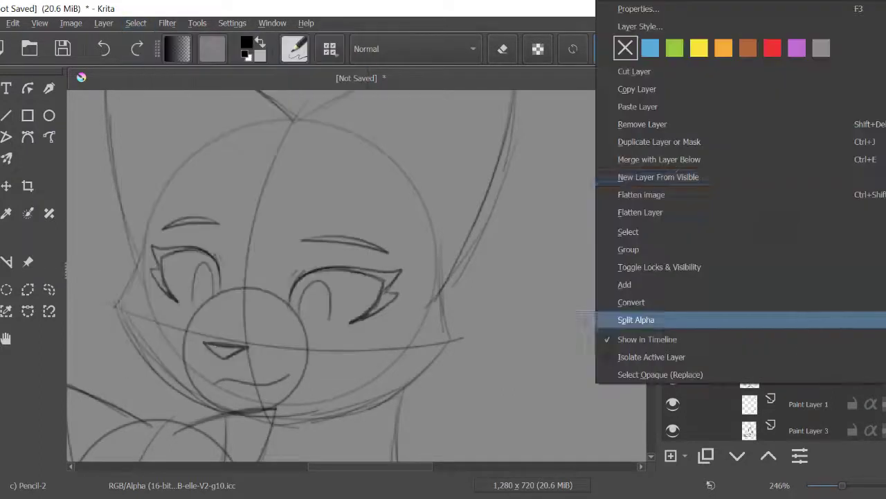
pyautogui.click(664, 159)
pyautogui.moveTo(226, 259); pyautogui.dragTo(221, 301)
pyautogui.moveTo(148, 250); pyautogui.dragTo(209, 299)
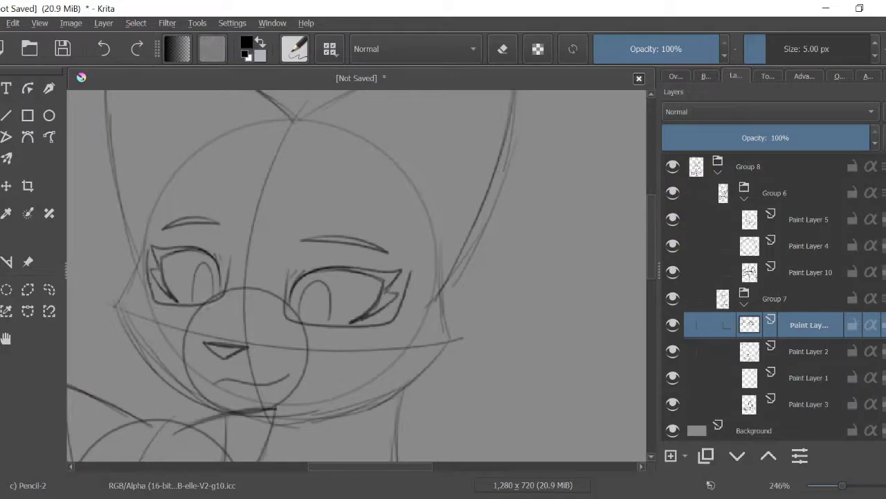
pyautogui.hotkey('ctrl', 'z')
pyautogui.hotkey('ctrl', 'z')
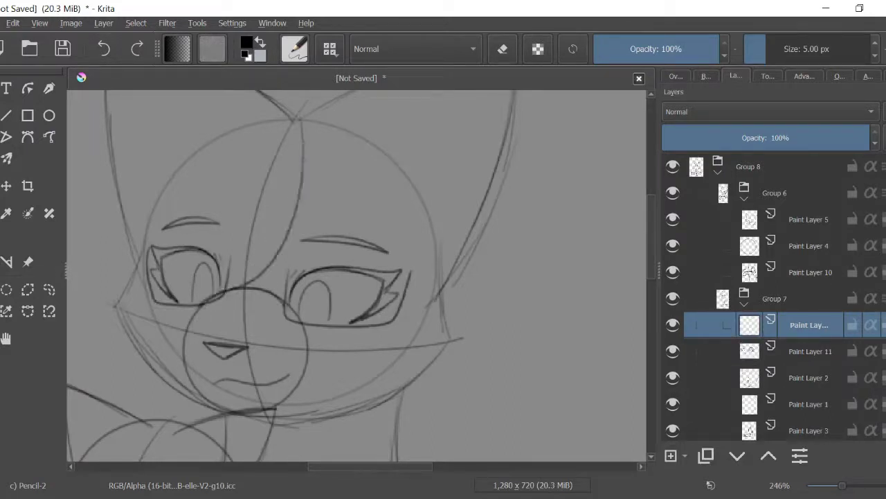
# Sketch the larger cat's whiskers and inner ear edges, with jagged fur tufts inside the right-hand ear
pyautogui.hscroll(-5, 357, 277)
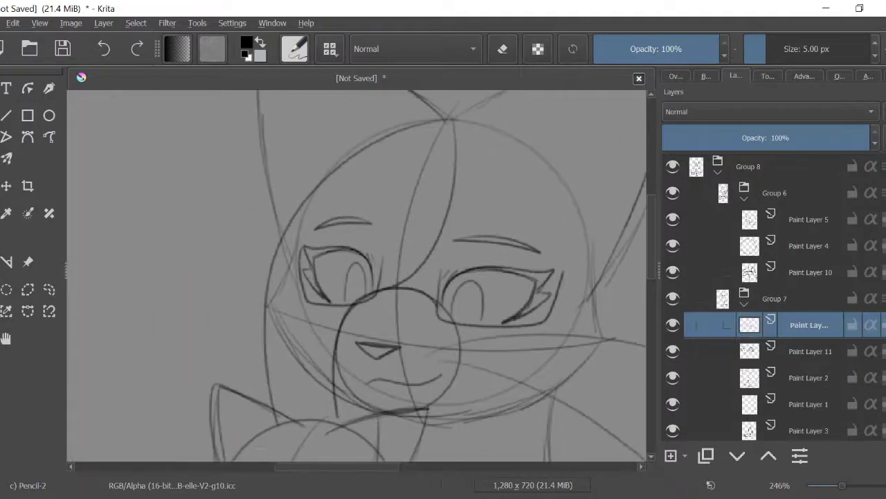
pyautogui.scroll(3, 357, 277)
pyautogui.hscroll(4, 357, 277)
pyautogui.moveTo(513, 137); pyautogui.dragTo(419, 242)
pyautogui.moveTo(420, 242); pyautogui.dragTo(430, 262)
pyautogui.moveTo(485, 320); pyautogui.dragTo(463, 346)
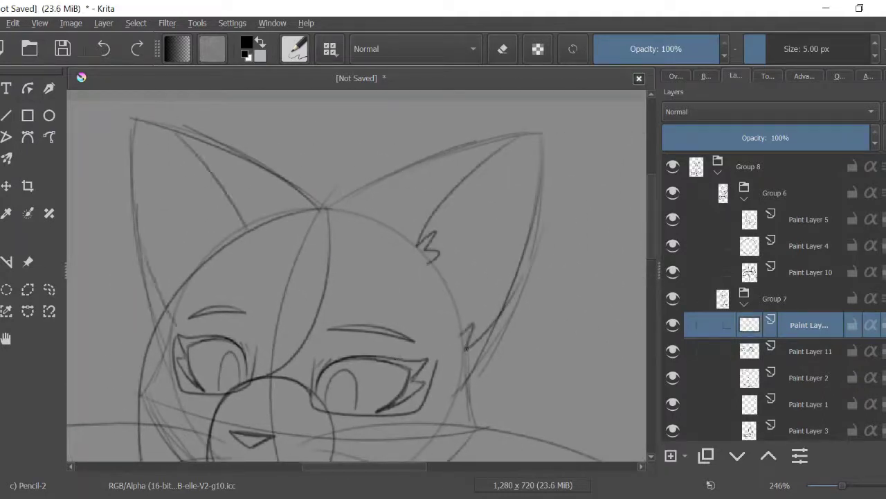
# Sketch curved, pointed fur tufts down the larger cat's chest, overlapping the side of the smaller cat's face
pyautogui.scroll(-5, 356, 277)
pyautogui.scroll(-4, 356, 277)
pyautogui.scroll(2, 357, 277)
pyautogui.moveTo(212, 208); pyautogui.dragTo(241, 230)
pyautogui.moveTo(202, 268)
pyautogui.mouseDown()
pyautogui.moveTo(235, 285)
pyautogui.moveTo(210, 374)
pyautogui.mouseUp()
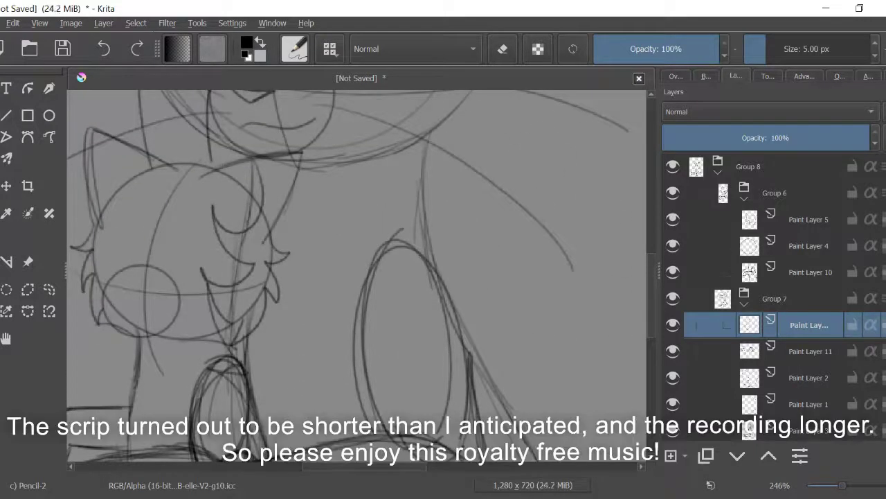
# Add a layer above Paint Layer 5 and sketch fur tufts inside both of the smaller cat's ears
pyautogui.click(808, 219)
pyautogui.press('Insert')
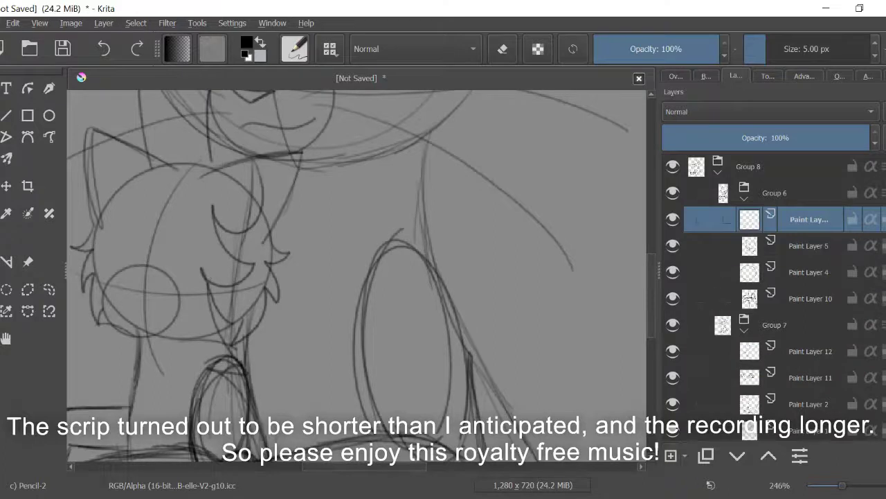
pyautogui.hscroll(-3, 357, 276)
pyautogui.moveTo(377, 184)
pyautogui.mouseDown()
pyautogui.moveTo(389, 191)
pyautogui.moveTo(417, 161)
pyautogui.moveTo(385, 202)
pyautogui.mouseUp()
pyautogui.moveTo(256, 137); pyautogui.dragTo(274, 173)
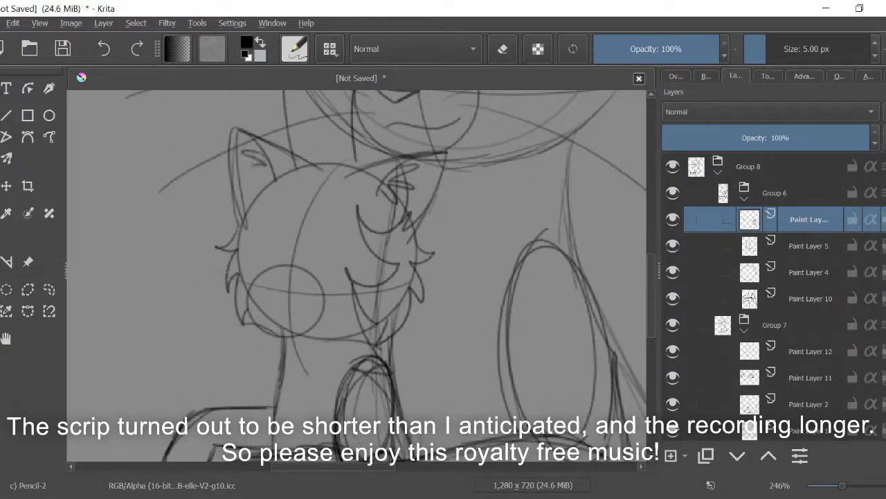
# Sketch hair tufts on the smaller cat's crown and forehead, plus a small triangular nose on its muzzle
pyautogui.moveTo(313, 137); pyautogui.dragTo(331, 166)
pyautogui.moveTo(332, 164)
pyautogui.mouseDown()
pyautogui.moveTo(270, 202)
pyautogui.moveTo(299, 247)
pyautogui.mouseUp()
pyautogui.moveTo(304, 249); pyautogui.dragTo(304, 220)
pyautogui.moveTo(253, 288); pyautogui.dragTo(272, 299)
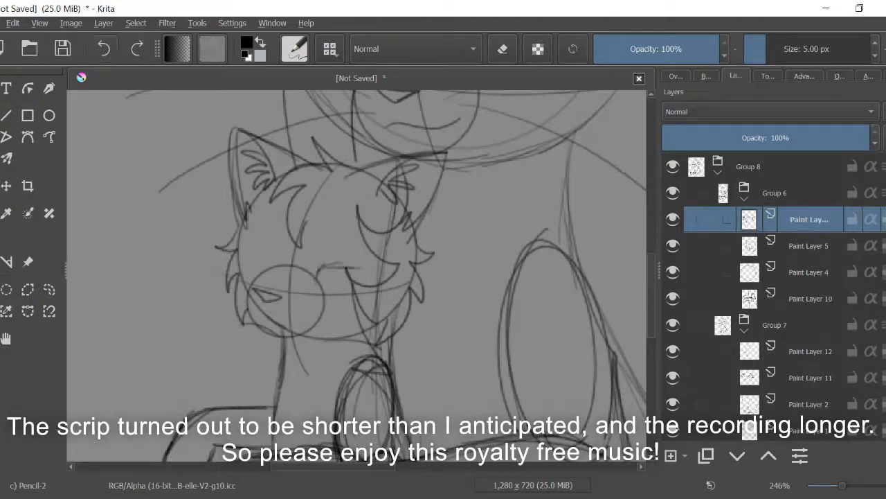
# Sketch the smaller cat's half-closed right-hand eye with a heavy lid, lashes and flat eyebrow, and add whiskers beside the muzzle
pyautogui.scroll(3, 242, 260)
pyautogui.moveTo(368, 287)
pyautogui.mouseDown()
pyautogui.moveTo(410, 258)
pyautogui.moveTo(472, 270)
pyautogui.moveTo(435, 306)
pyautogui.mouseUp()
pyautogui.moveTo(453, 276); pyautogui.dragTo(416, 264)
pyautogui.moveTo(367, 288)
pyautogui.mouseDown()
pyautogui.moveTo(424, 262)
pyautogui.moveTo(469, 269)
pyautogui.moveTo(427, 304)
pyautogui.moveTo(416, 275)
pyautogui.mouseUp()
pyautogui.moveTo(379, 233); pyautogui.dragTo(444, 238)
pyautogui.moveTo(330, 347)
pyautogui.mouseDown()
pyautogui.moveTo(615, 440)
pyautogui.moveTo(536, 460)
pyautogui.mouseUp()
# Copy the smaller cat's eye and eyebrow to a new layer, mirror and narrow them, and move them across the face
pyautogui.press('j')
pyautogui.moveTo(319, 219); pyautogui.dragTo(522, 319)
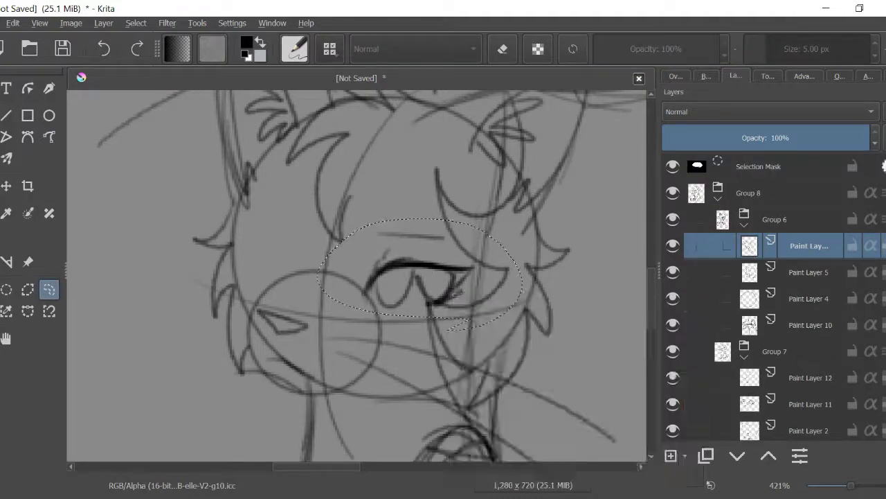
pyautogui.hotkey('ctrl', 'j')
pyautogui.hotkey('ctrl', 't')
pyautogui.rightClick(424, 294)
pyautogui.click(471, 415)
pyautogui.moveTo(531, 274); pyautogui.dragTo(486, 275)
pyautogui.moveTo(415, 277); pyautogui.dragTo(266, 260)
pyautogui.press('Return')
# Fine-tune the mirrored eye's fit on the smaller cat's face, clear the selection, and merge its layer with the one below
pyautogui.hotkey('ctrl', 't')
pyautogui.moveTo(194, 207); pyautogui.dragTo(207, 187)
pyautogui.press('Return')
pyautogui.press('b')
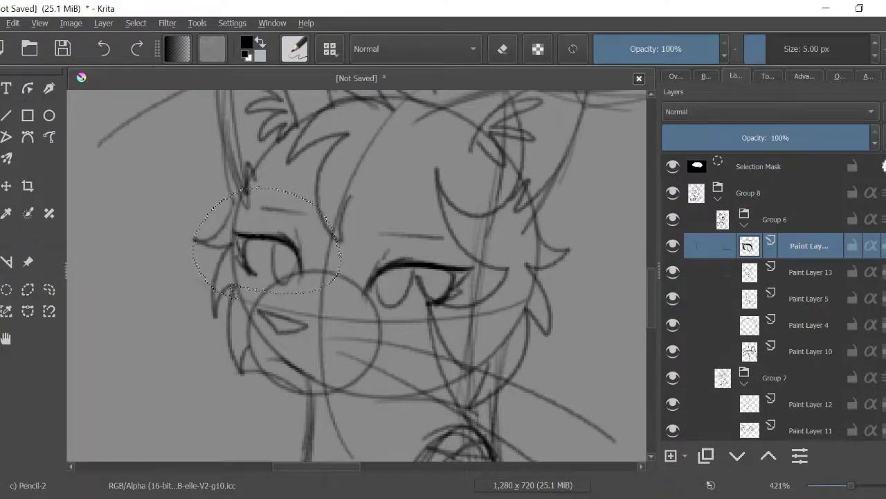
pyautogui.hotkey('ctrl', 'shift', 'a')
pyautogui.rightClick(796, 219)
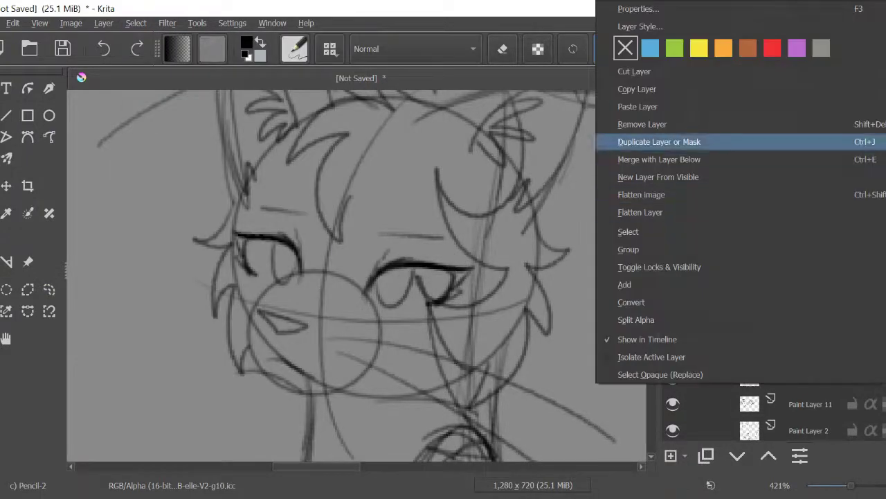
pyautogui.click(665, 155)
# Add a layer above Paint Layer 10 and sketch a collar with a bow tie around the smaller cat's neck
pyautogui.scroll(-3, 357, 274)
pyautogui.scroll(-3, 357, 275)
pyautogui.click(810, 298)
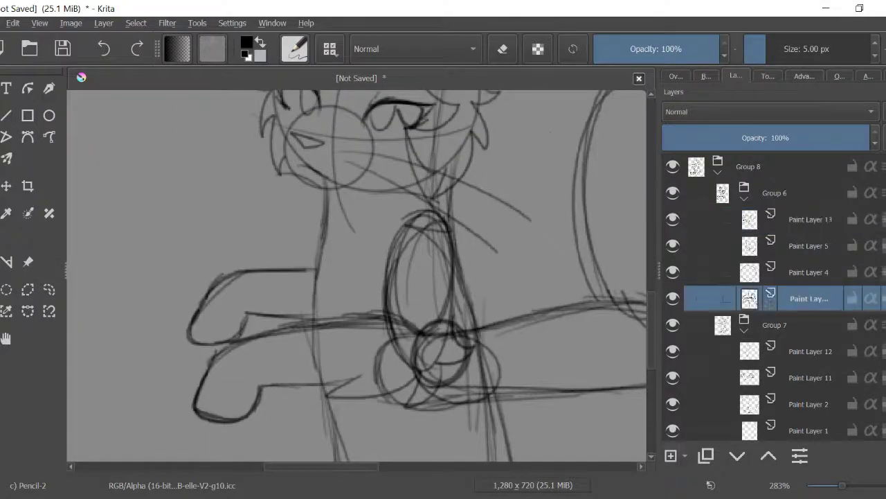
pyautogui.press('Insert')
pyautogui.scroll(1, 358, 274)
pyautogui.moveTo(256, 195); pyautogui.dragTo(449, 177)
pyautogui.moveTo(331, 199); pyautogui.dragTo(356, 215)
pyautogui.moveTo(387, 170); pyautogui.dragTo(360, 233)
pyautogui.moveTo(331, 198)
pyautogui.mouseDown()
pyautogui.moveTo(298, 222)
pyautogui.moveTo(338, 216)
pyautogui.mouseUp()
pyautogui.moveTo(308, 211); pyautogui.dragTo(262, 204)
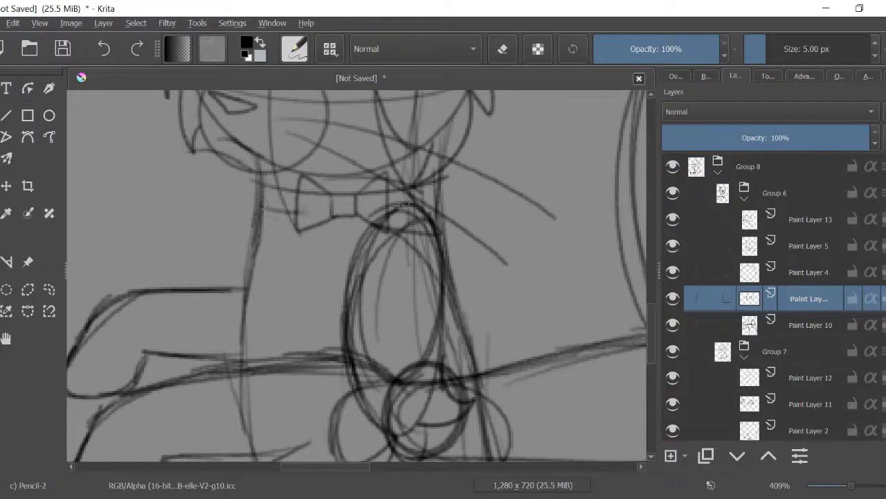
pyautogui.moveTo(369, 213); pyautogui.dragTo(242, 231)
pyautogui.moveTo(431, 198); pyautogui.dragTo(440, 266)
# Sketch a curved skirt waistline across the smaller cat's lower body, with pleat lines running to the canvas's lower edge
pyautogui.scroll(-5, 356, 277)
pyautogui.moveTo(260, 287)
pyautogui.mouseDown()
pyautogui.moveTo(500, 271)
pyautogui.moveTo(634, 417)
pyautogui.mouseUp()
pyautogui.moveTo(367, 312); pyautogui.dragTo(370, 418)
pyautogui.moveTo(425, 311)
pyautogui.mouseDown()
pyautogui.moveTo(435, 418)
pyautogui.moveTo(476, 418)
pyautogui.mouseUp()
pyautogui.moveTo(493, 296); pyautogui.dragTo(577, 418)
pyautogui.moveTo(496, 295); pyautogui.dragTo(605, 418)
pyautogui.hotkey('ctrl', 'z')
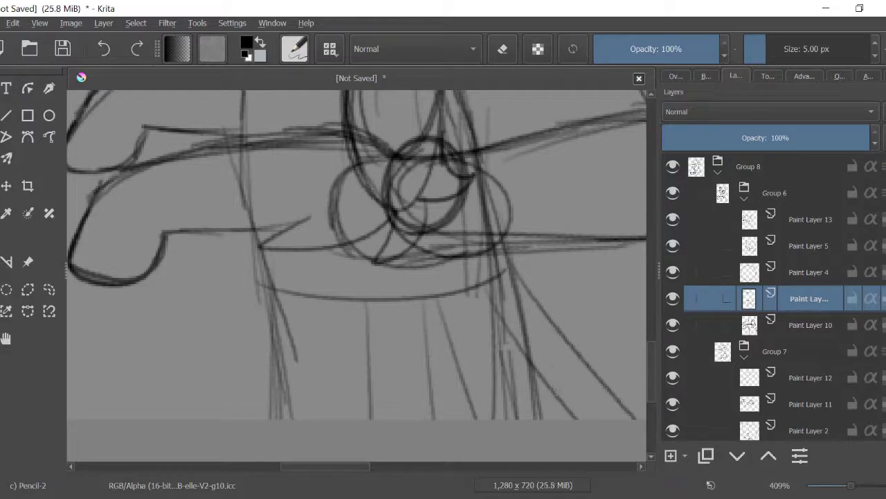
# Add a layer at the top of the smaller cat's group and sketch a small hair bow on its head
pyautogui.scroll(3, 357, 277)
pyautogui.press('-')
pyautogui.press('-')
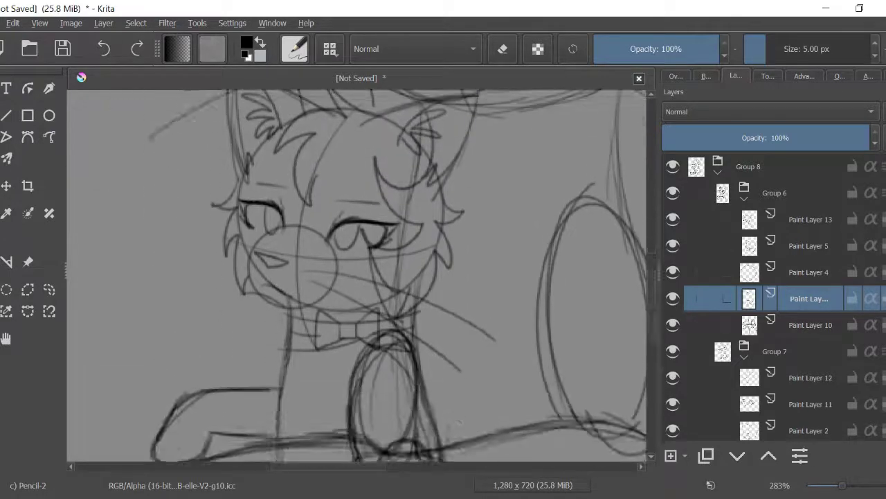
pyautogui.scroll(3, 357, 277)
pyautogui.press('Insert')
pyautogui.scroll(2, 357, 277)
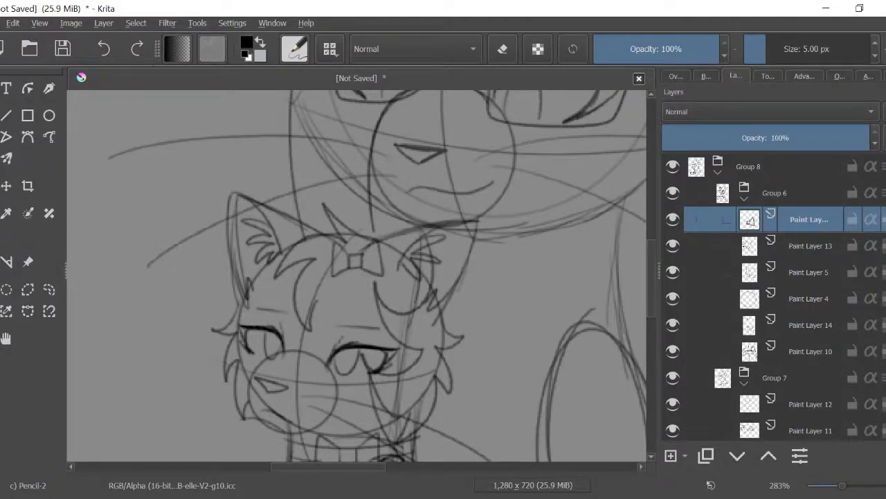
# On Paint Layer 13, sketch two whiskers extending from the left side of the smaller cat's muzzle
pyautogui.scroll(-4, 357, 277)
pyautogui.click(809, 245)
pyautogui.moveTo(255, 251); pyautogui.dragTo(135, 270)
pyautogui.moveTo(249, 277); pyautogui.dragTo(141, 332)
pyautogui.scroll(-6, 357, 277)
pyautogui.scroll(14, 357, 277)
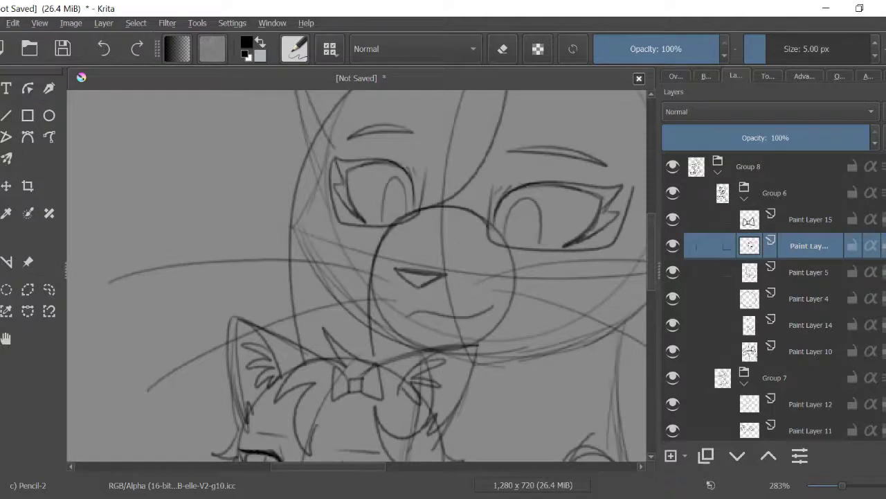
# Collapse Group 8 and add a new paint layer above it
pyautogui.press('-')
pyautogui.click(717, 171)
pyautogui.press('-')
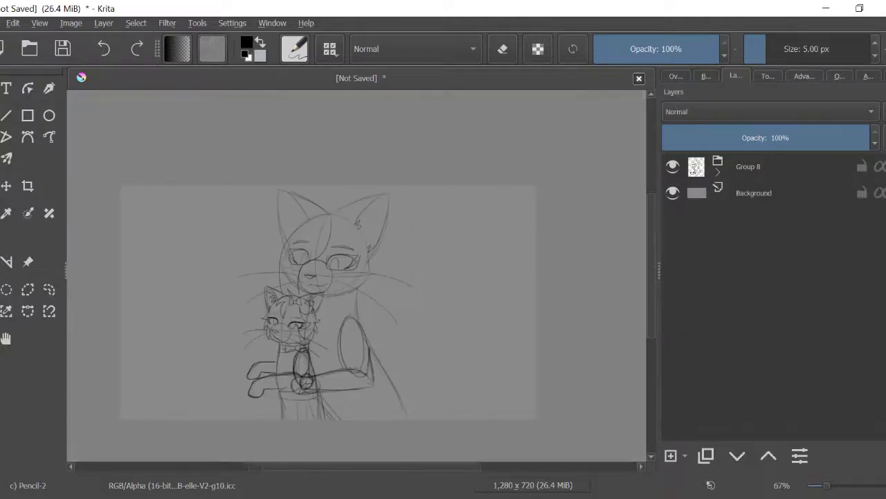
pyautogui.click(753, 192)
pyautogui.click(670, 455)
pyautogui.click(769, 455)
# Ink the larger cat's right-hand ear, its inner edge and fur tufts with the Basic-1 brush at 1.01 px
pyautogui.click(704, 76)
pyautogui.press('[')
pyautogui.press('[')
pyautogui.press('[')
pyautogui.press('[')
pyautogui.press('[')
pyautogui.press('[')
pyautogui.press('[')
pyautogui.press('[')
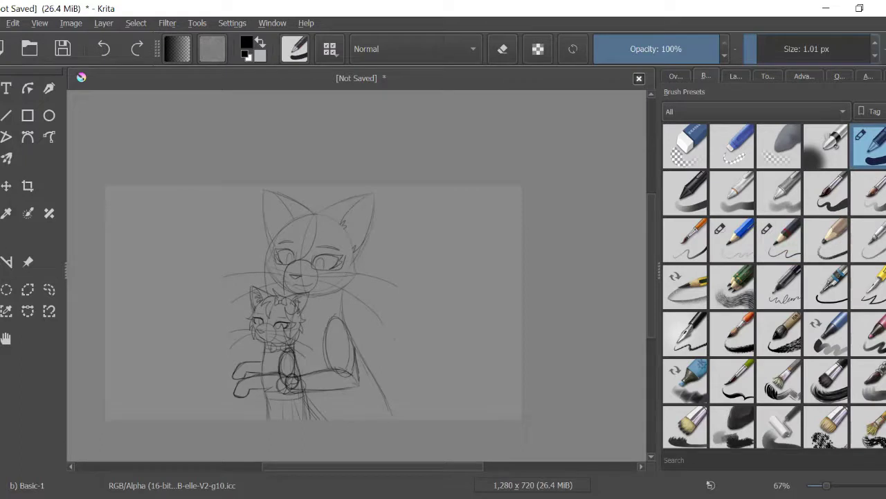
pyautogui.moveTo(238, 182); pyautogui.dragTo(367, 316)
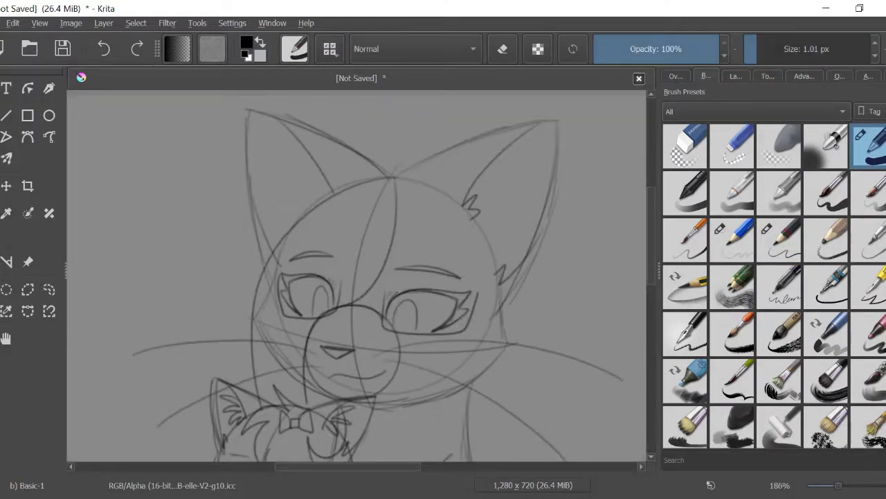
pyautogui.moveTo(393, 179)
pyautogui.mouseDown()
pyautogui.moveTo(554, 121)
pyautogui.moveTo(500, 309)
pyautogui.mouseUp()
pyautogui.moveTo(522, 126); pyautogui.dragTo(455, 205)
# Clean up the stray bump on the inked ear's outer line with the Eraser Circle at 10.01 px
pyautogui.click(674, 151)
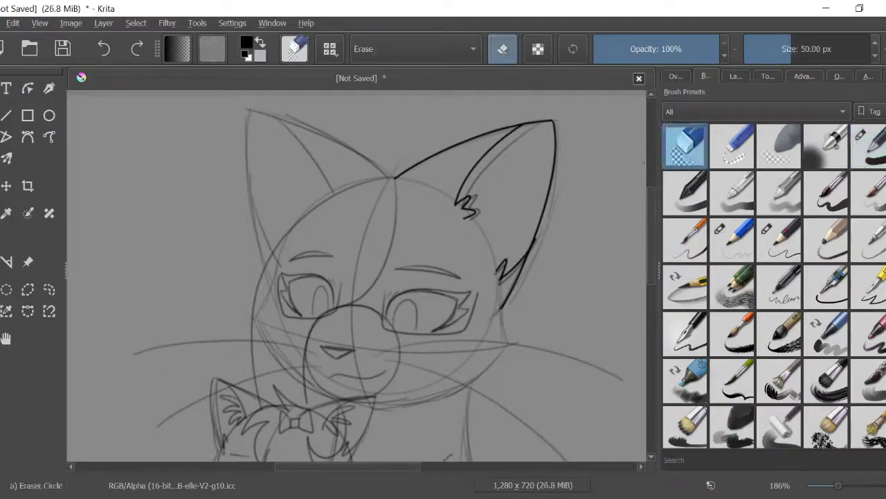
pyautogui.moveTo(790, 48)
pyautogui.mouseDown()
pyautogui.moveTo(743, 49)
pyautogui.moveTo(770, 49)
pyautogui.mouseUp()
pyautogui.click(535, 240)
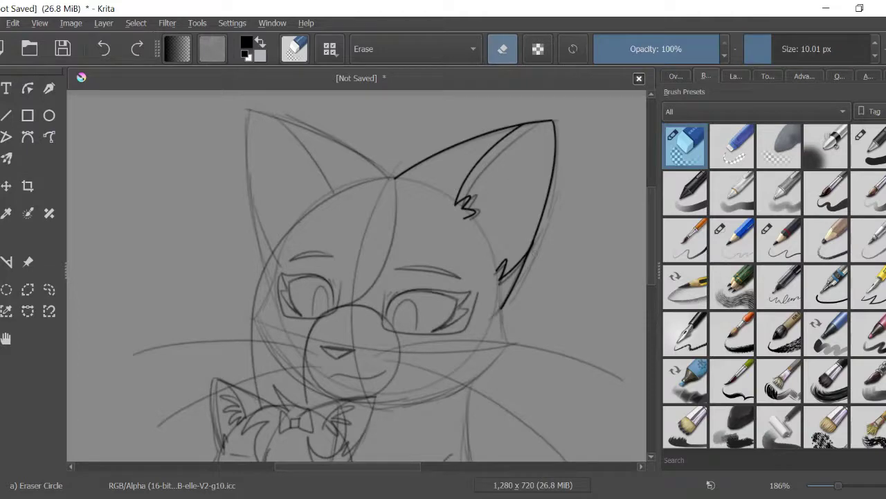
# Ink the larger cat's right cheek and jaw, and the face marking from between the ears down past the muzzle
pyautogui.press('/')
pyautogui.moveTo(499, 290); pyautogui.dragTo(498, 300)
pyautogui.moveTo(396, 181); pyautogui.dragTo(305, 402)
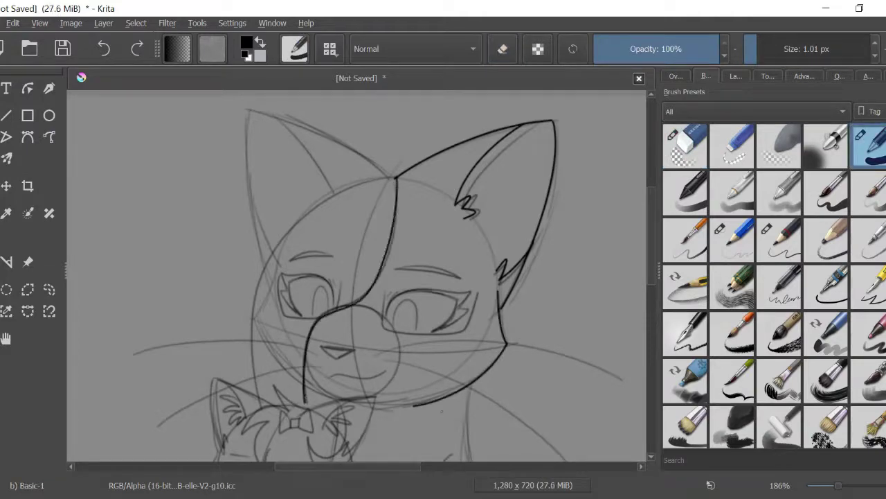
pyautogui.press('/')
pyautogui.press('/')
# Ink the left side of the larger cat's head and its left-hand ear, including the inner ear edge
pyautogui.moveTo(396, 178)
pyautogui.mouseDown()
pyautogui.moveTo(333, 190)
pyautogui.moveTo(258, 401)
pyautogui.mouseUp()
pyautogui.moveTo(248, 105)
pyautogui.mouseDown()
pyautogui.moveTo(390, 178)
pyautogui.moveTo(260, 265)
pyautogui.mouseUp()
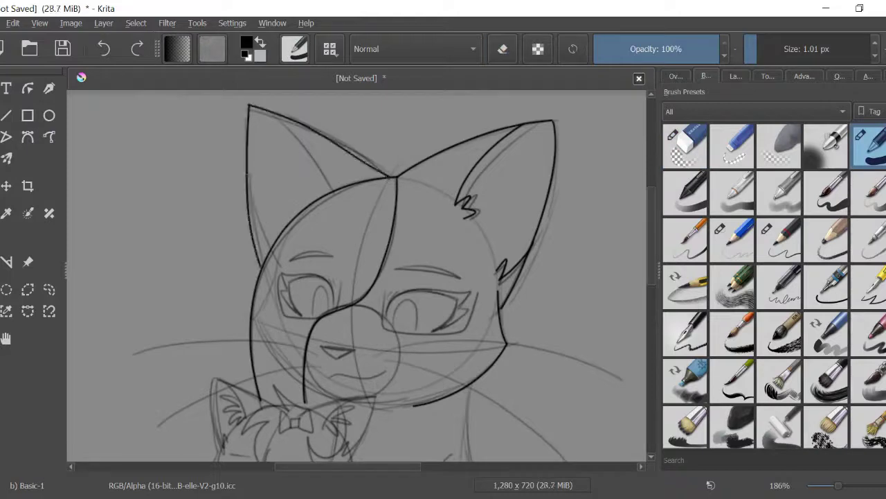
pyautogui.moveTo(290, 120); pyautogui.dragTo(326, 193)
pyautogui.moveTo(252, 231); pyautogui.dragTo(269, 260)
pyautogui.press('/')
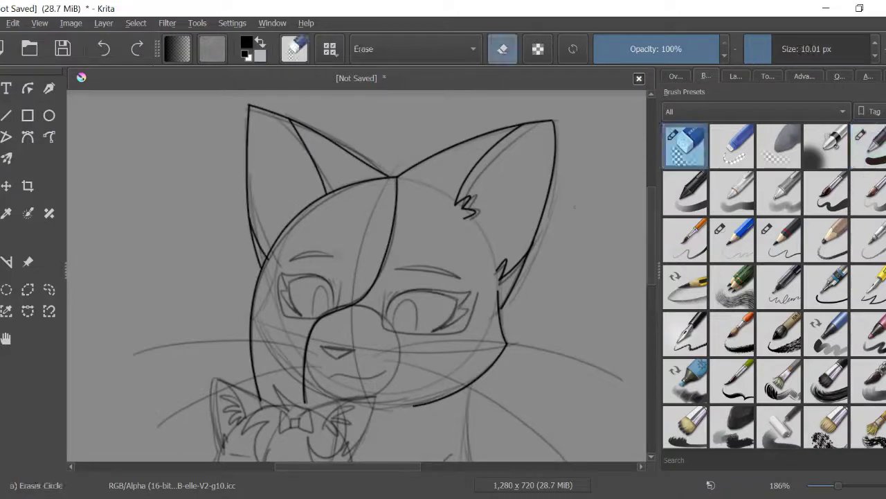
# Return to the Basic-1 brush at 1.01 px and ink the smaller cat's head bow and right-hand ear outline
pyautogui.press('/')
pyautogui.scroll(-3, 357, 277)
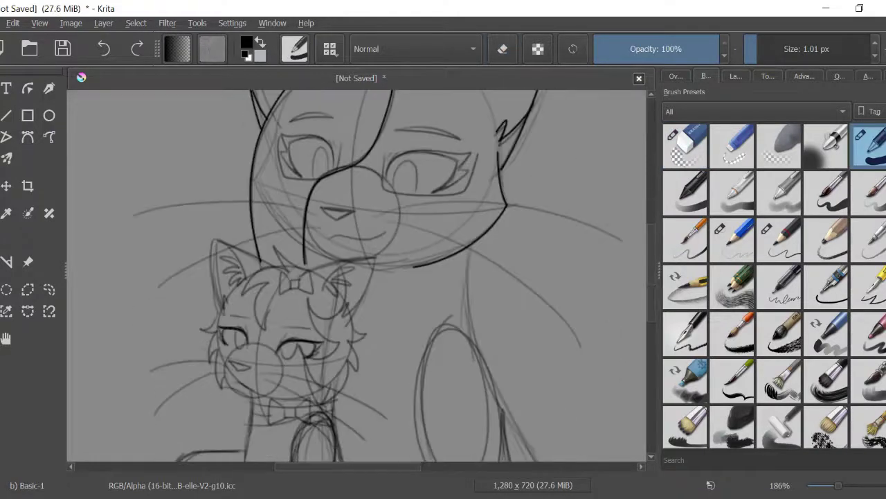
pyautogui.scroll(3, 233, 344)
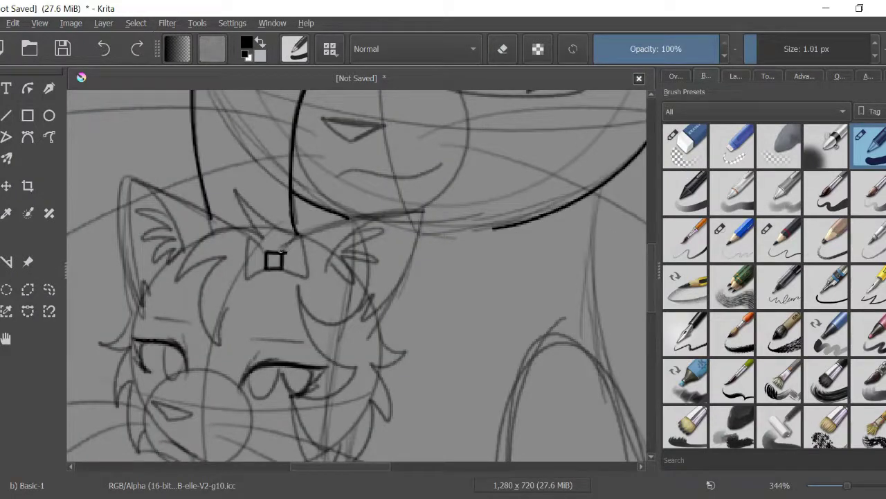
pyautogui.moveTo(295, 232); pyautogui.dragTo(282, 269)
pyautogui.moveTo(242, 242); pyautogui.dragTo(271, 269)
pyautogui.moveTo(306, 234)
pyautogui.mouseDown()
pyautogui.moveTo(423, 210)
pyautogui.moveTo(374, 331)
pyautogui.mouseUp()
# Ink the side of the larger cat's neck and continue the back line down to the canvas's lower edge
pyautogui.moveTo(505, 90)
pyautogui.mouseDown()
pyautogui.moveTo(436, 181)
pyautogui.moveTo(457, 379)
pyautogui.mouseUp()
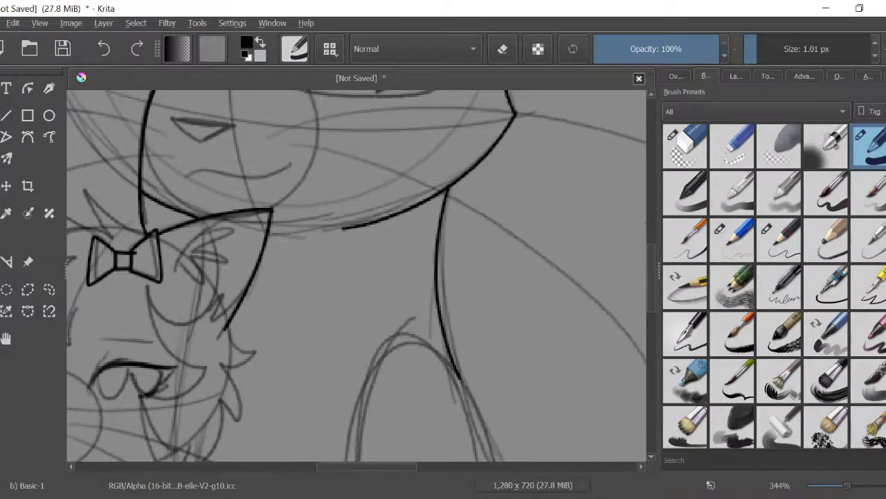
pyautogui.press('1')
pyautogui.moveTo(384, 251); pyautogui.dragTo(407, 448)
pyautogui.hotkey('ctrl', 'z')
pyautogui.scroll(4, 260, 302)
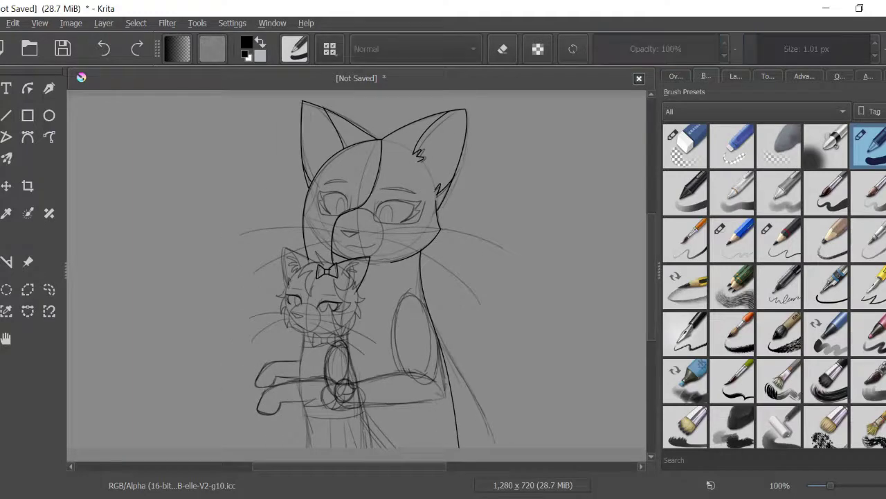
# Ink the smaller cat's spiky hair tufts on top of the head and across the forehead
pyautogui.moveTo(374, 184); pyautogui.dragTo(318, 146)
pyautogui.moveTo(338, 182); pyautogui.dragTo(251, 214)
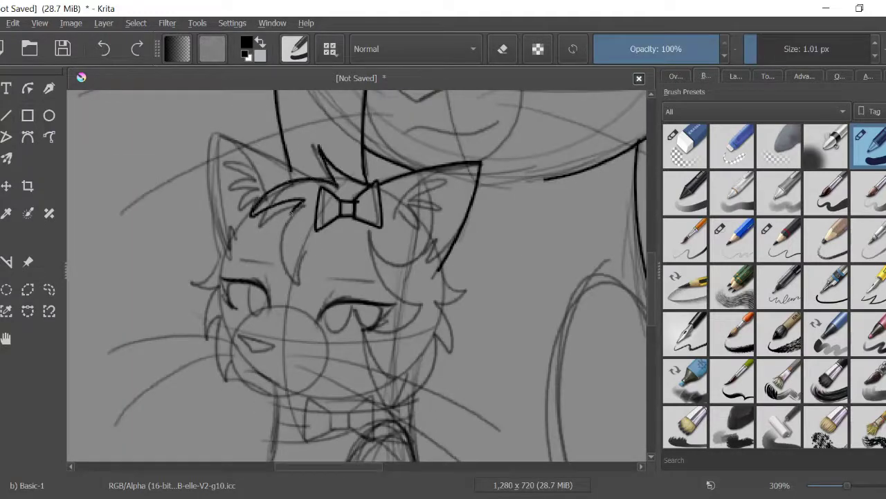
pyautogui.moveTo(304, 203); pyautogui.dragTo(299, 282)
# Ink the smaller cat's left-hand ear outline and the fur tufts inside both ears
pyautogui.moveTo(304, 175); pyautogui.dragTo(214, 132)
pyautogui.moveTo(213, 133); pyautogui.dragTo(222, 256)
pyautogui.moveTo(446, 166); pyautogui.dragTo(398, 216)
pyautogui.moveTo(443, 184); pyautogui.dragTo(408, 197)
pyautogui.moveTo(448, 191)
pyautogui.mouseDown()
pyautogui.moveTo(415, 203)
pyautogui.moveTo(403, 221)
pyautogui.mouseUp()
pyautogui.moveTo(259, 174); pyautogui.dragTo(226, 164)
pyautogui.moveTo(256, 192)
pyautogui.mouseDown()
pyautogui.moveTo(228, 182)
pyautogui.moveTo(228, 193)
pyautogui.mouseUp()
pyautogui.moveTo(254, 212); pyautogui.dragTo(244, 223)
# Ink the smaller cat's spiky cheek fur on both sides of the face and the start of the jaw
pyautogui.moveTo(467, 291); pyautogui.dragTo(444, 306)
pyautogui.moveTo(443, 319)
pyautogui.mouseDown()
pyautogui.moveTo(455, 367)
pyautogui.moveTo(395, 413)
pyautogui.mouseUp()
pyautogui.moveTo(213, 288); pyautogui.dragTo(202, 336)
pyautogui.moveTo(220, 325); pyautogui.dragTo(228, 382)
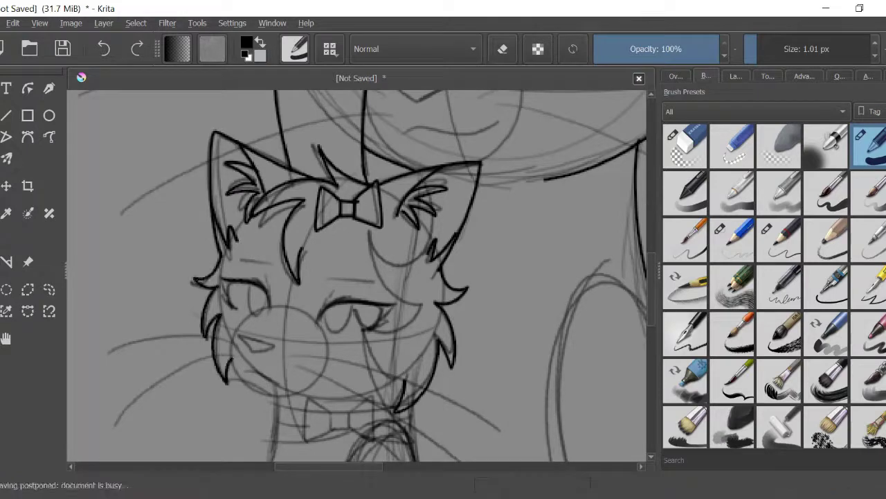
pyautogui.moveTo(398, 410); pyautogui.dragTo(356, 402)
pyautogui.moveTo(262, 389); pyautogui.dragTo(244, 382)
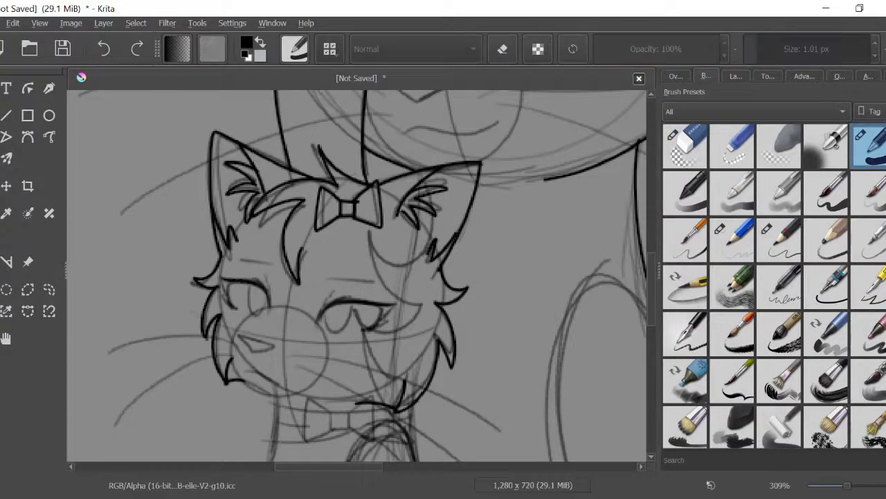
# Ink the smaller cat's muzzle outline, mouth line and chin
pyautogui.scroll(3, 194, 367)
pyautogui.moveTo(344, 242); pyautogui.dragTo(277, 360)
pyautogui.hotkey('ctrl', 'z')
pyautogui.moveTo(344, 242)
pyautogui.mouseDown()
pyautogui.moveTo(279, 358)
pyautogui.moveTo(324, 366)
pyautogui.moveTo(383, 426)
pyautogui.mouseUp()
pyautogui.moveTo(323, 364); pyautogui.dragTo(360, 386)
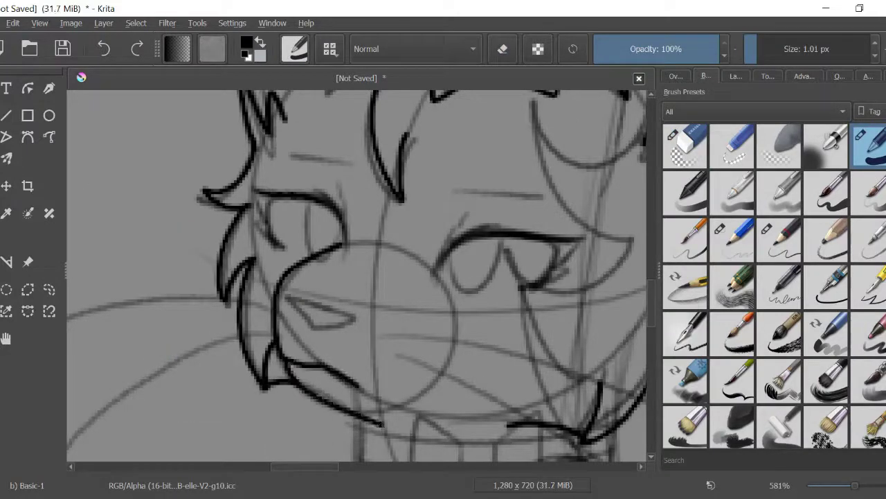
pyautogui.moveTo(383, 427)
pyautogui.mouseDown()
pyautogui.moveTo(358, 414)
pyautogui.moveTo(419, 416)
pyautogui.mouseUp()
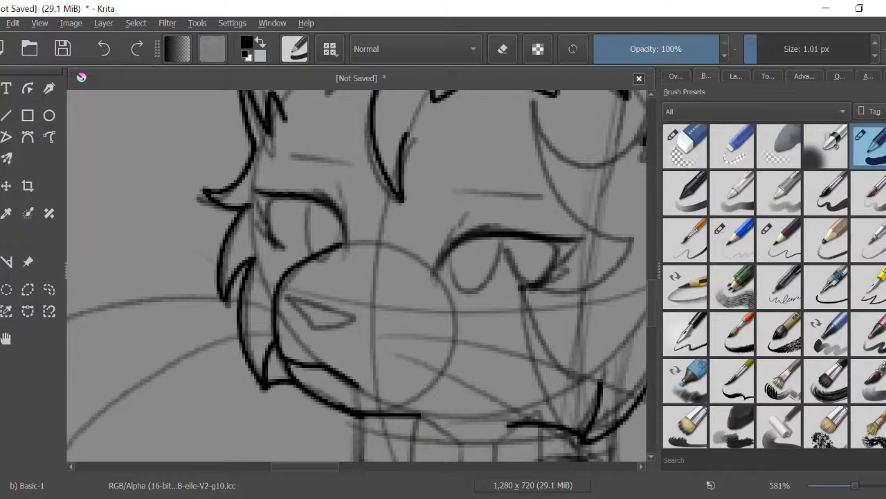
# Ink the bow tie at the smaller cat's neck, with its square knot and the left-hand part of the collar
pyautogui.press('-')
pyautogui.press('-')
pyautogui.press('-')
pyautogui.scroll(-4, 357, 277)
pyautogui.moveTo(303, 198); pyautogui.dragTo(580, 330)
pyautogui.moveTo(332, 244)
pyautogui.mouseDown()
pyautogui.moveTo(358, 287)
pyautogui.moveTo(378, 244)
pyautogui.moveTo(452, 237)
pyautogui.moveTo(454, 290)
pyautogui.moveTo(381, 287)
pyautogui.mouseUp()
pyautogui.moveTo(332, 243)
pyautogui.mouseDown()
pyautogui.moveTo(284, 218)
pyautogui.moveTo(333, 291)
pyautogui.mouseUp()
pyautogui.moveTo(176, 221)
pyautogui.mouseDown()
pyautogui.moveTo(262, 239)
pyautogui.moveTo(262, 290)
pyautogui.mouseUp()
pyautogui.moveTo(456, 226); pyautogui.dragTo(499, 230)
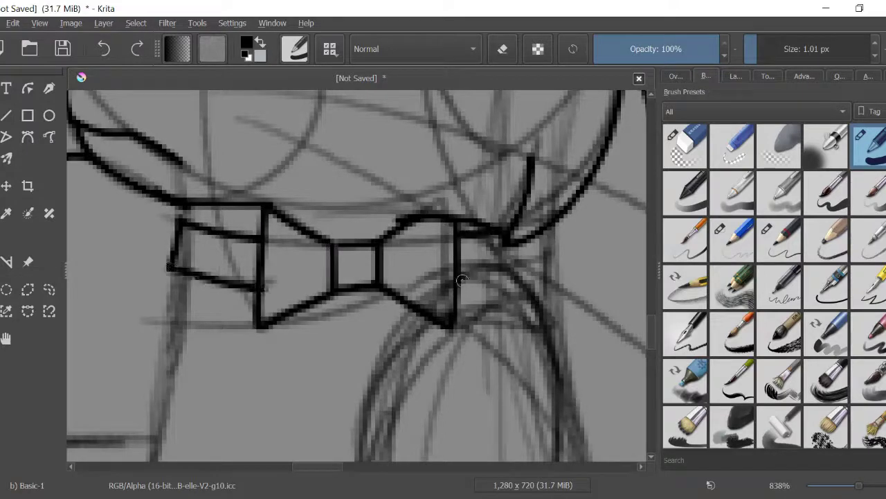
# Ink the right-hand part of the collar and the curved neckline below the bow tie
pyautogui.moveTo(457, 270); pyautogui.dragTo(554, 223)
pyautogui.moveTo(186, 202)
pyautogui.mouseDown()
pyautogui.moveTo(154, 311)
pyautogui.moveTo(259, 323)
pyautogui.moveTo(388, 287)
pyautogui.mouseUp()
pyautogui.moveTo(166, 325); pyautogui.dragTo(404, 299)
pyautogui.scroll(-2, 356, 277)
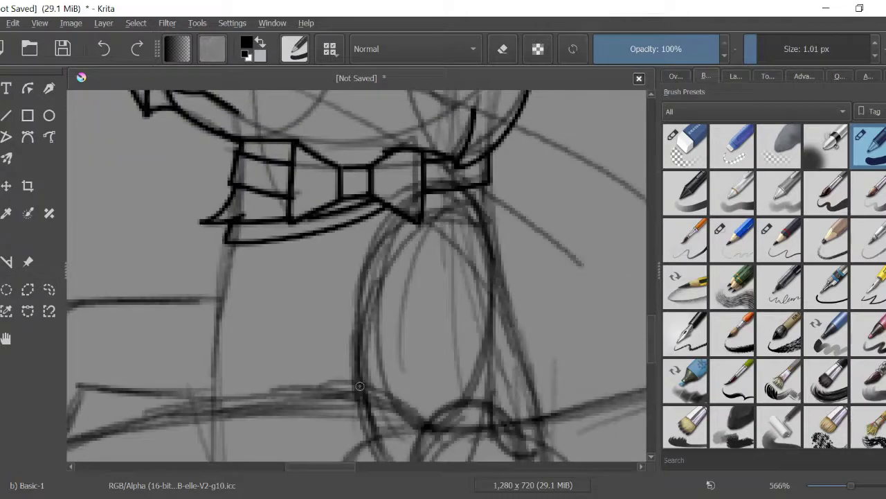
# Ink the smaller cat's rounded shoulder and upper arm with a double outer line
pyautogui.moveTo(363, 389); pyautogui.dragTo(398, 205)
pyautogui.hotkey('ctrl', 'z')
pyautogui.moveTo(363, 391)
pyautogui.mouseDown()
pyautogui.moveTo(421, 219)
pyautogui.moveTo(484, 225)
pyautogui.moveTo(498, 263)
pyautogui.mouseUp()
pyautogui.moveTo(490, 181); pyautogui.dragTo(496, 263)
pyautogui.moveTo(354, 388)
pyautogui.mouseDown()
pyautogui.moveTo(406, 216)
pyautogui.moveTo(489, 230)
pyautogui.mouseUp()
pyautogui.scroll(-3, 450, 207)
pyautogui.moveTo(492, 195); pyautogui.dragTo(464, 405)
# Ink the pointed tufts around the smaller cat's elbow
pyautogui.scroll(-5, 464, 405)
pyautogui.moveTo(470, 258); pyautogui.dragTo(427, 276)
pyautogui.moveTo(425, 277)
pyautogui.mouseDown()
pyautogui.moveTo(322, 324)
pyautogui.moveTo(316, 278)
pyautogui.mouseUp()
# Ink the long curved upper edge of the smaller cat's lower, nearer forearm, redoing the stroke until it follows the sketch
pyautogui.scroll(4, 316, 278)
pyautogui.hscroll(-6, 315, 278)
pyautogui.moveTo(625, 308)
pyautogui.mouseDown()
pyautogui.moveTo(608, 294)
pyautogui.moveTo(206, 335)
pyautogui.mouseUp()
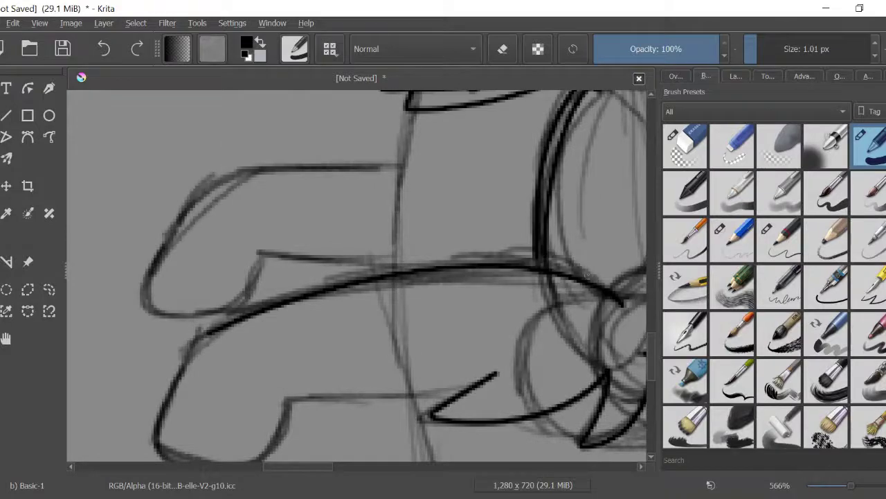
pyautogui.hotkey('ctrl', 'z')
pyautogui.moveTo(632, 313)
pyautogui.mouseDown()
pyautogui.moveTo(252, 313)
pyautogui.moveTo(189, 358)
pyautogui.mouseUp()
pyautogui.scroll(-2, 188, 358)
pyautogui.hotkey('ctrl', 'z')
pyautogui.moveTo(633, 260)
pyautogui.mouseDown()
pyautogui.moveTo(617, 251)
pyautogui.moveTo(331, 234)
pyautogui.moveTo(193, 296)
pyautogui.mouseUp()
# Ink the underside of the nearer forearm and its paw with toe lines
pyautogui.moveTo(478, 334)
pyautogui.mouseDown()
pyautogui.moveTo(248, 417)
pyautogui.moveTo(194, 419)
pyautogui.mouseUp()
pyautogui.moveTo(202, 385); pyautogui.dragTo(198, 416)
pyautogui.moveTo(181, 372); pyautogui.dragTo(177, 410)
pyautogui.moveTo(173, 414); pyautogui.dragTo(155, 393)
pyautogui.moveTo(199, 295); pyautogui.dragTo(154, 392)
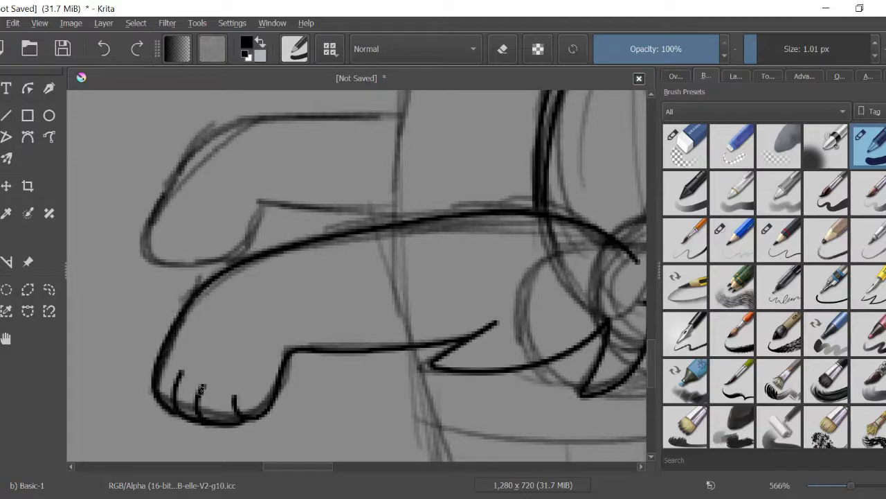
pyautogui.press('e')
pyautogui.press('e')
# Ink the front of the smaller cat's torso and the farther forearm and paw with toe lines
pyautogui.scroll(3, 356, 277)
pyautogui.moveTo(408, 235); pyautogui.dragTo(393, 409)
pyautogui.moveTo(396, 299)
pyautogui.mouseDown()
pyautogui.moveTo(302, 299)
pyautogui.moveTo(160, 386)
pyautogui.mouseUp()
pyautogui.moveTo(395, 396); pyautogui.dragTo(182, 452)
pyautogui.moveTo(184, 420); pyautogui.dragTo(189, 451)
pyautogui.moveTo(165, 414)
pyautogui.mouseDown()
pyautogui.moveTo(173, 451)
pyautogui.moveTo(159, 400)
pyautogui.mouseUp()
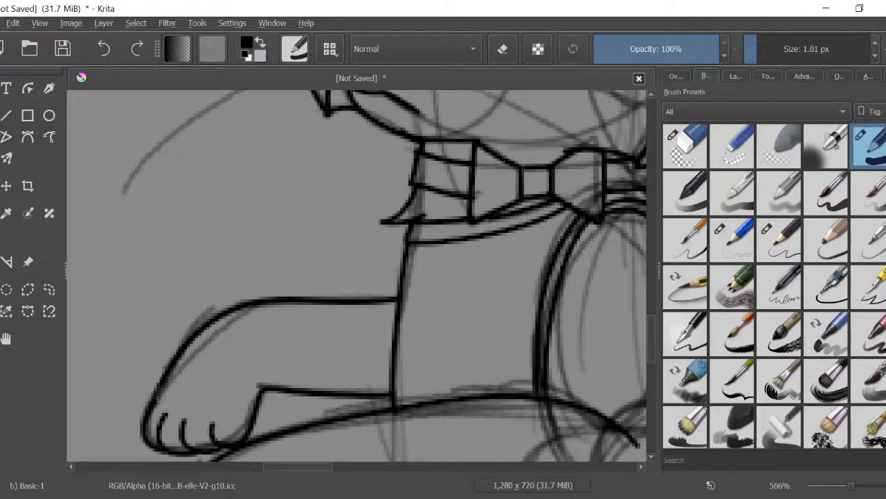
# Ink the smaller cat's back edge from the upper arm down to the elbow tufts
pyautogui.scroll(-4, 182, 431)
pyautogui.press('-')
pyautogui.press('-')
pyautogui.scroll(1, 357, 277)
pyautogui.hscroll(3, 356, 277)
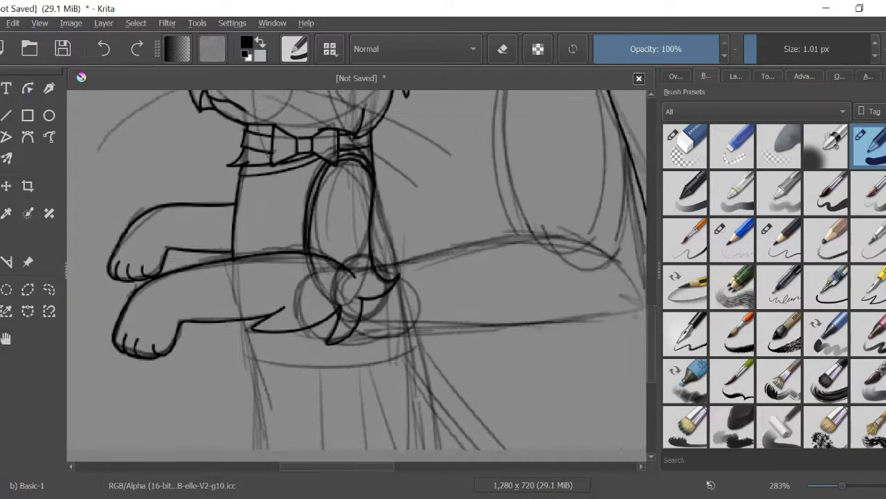
pyautogui.moveTo(373, 183); pyautogui.dragTo(390, 264)
# Ink the larger cat's elbow, the forearm reaching around the smaller cat, and the inner edge of the upper arm
pyautogui.scroll(3, 357, 277)
pyautogui.scroll(-1, 356, 277)
pyautogui.scroll(-1, 357, 277)
pyautogui.hscroll(1, 356, 277)
pyautogui.moveTo(532, 248); pyautogui.dragTo(557, 373)
pyautogui.moveTo(532, 356)
pyautogui.mouseDown()
pyautogui.moveTo(555, 373)
pyautogui.moveTo(294, 402)
pyautogui.mouseUp()
pyautogui.moveTo(519, 316); pyautogui.dragTo(277, 337)
pyautogui.hotkey('ctrl', 'z')
pyautogui.hscroll(-2, 277, 336)
pyautogui.moveTo(385, 402); pyautogui.dragTo(349, 406)
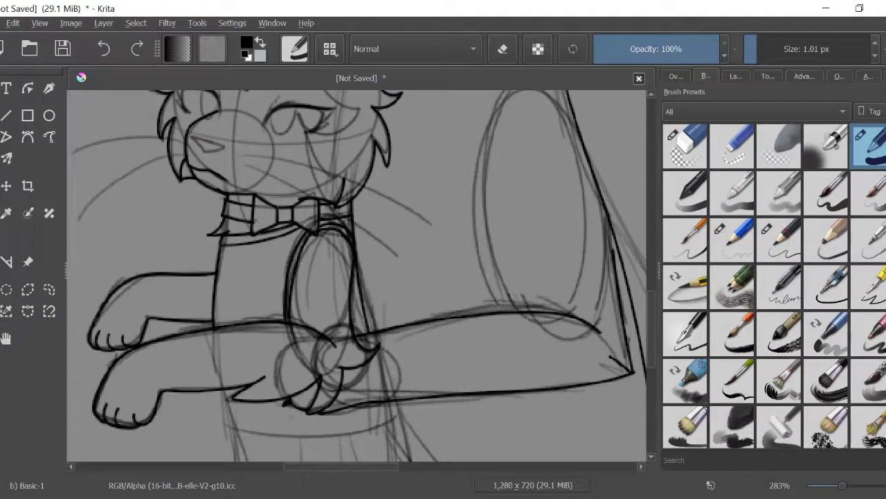
pyautogui.moveTo(478, 127); pyautogui.dragTo(495, 313)
# Ink the double-lined waistband of the smaller cat's skirt and the skirt's slanted right-hand edge
pyautogui.scroll(-3, 356, 277)
pyautogui.moveTo(231, 291); pyautogui.dragTo(397, 295)
pyautogui.hotkey('ctrl', 'z')
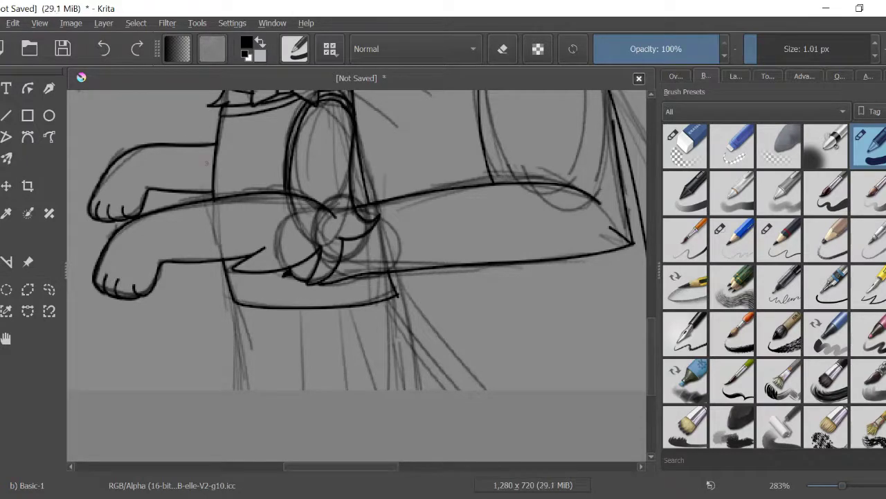
pyautogui.moveTo(233, 301)
pyautogui.mouseDown()
pyautogui.moveTo(399, 285)
pyautogui.moveTo(476, 390)
pyautogui.mouseUp()
pyautogui.press('e')
pyautogui.press('e')
# Ink the skirt's pleat lines down to the canvas edge and the fur tufts along its left side
pyautogui.moveTo(301, 309); pyautogui.dragTo(301, 389)
pyautogui.moveTo(336, 329); pyautogui.dragTo(339, 389)
pyautogui.hotkey('ctrl', 'z')
pyautogui.moveTo(338, 308)
pyautogui.mouseDown()
pyautogui.moveTo(340, 390)
pyautogui.moveTo(364, 390)
pyautogui.mouseUp()
pyautogui.moveTo(381, 307); pyautogui.dragTo(420, 389)
pyautogui.moveTo(389, 302); pyautogui.dragTo(445, 389)
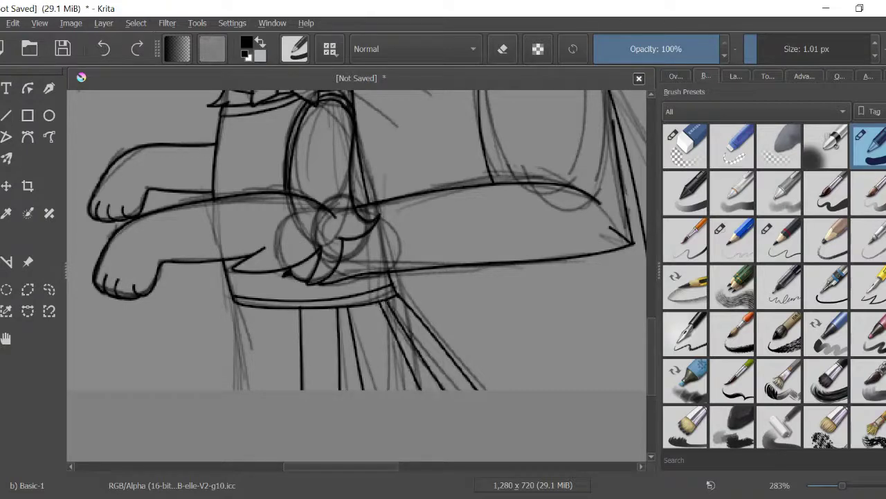
pyautogui.moveTo(238, 360); pyautogui.dragTo(239, 389)
pyautogui.moveTo(248, 355); pyautogui.dragTo(249, 384)
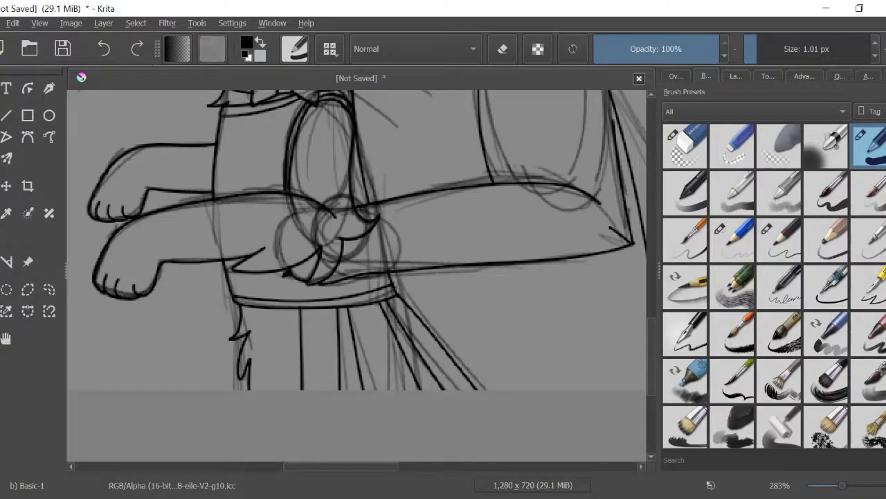
pyautogui.press('i')
pyautogui.press('i')
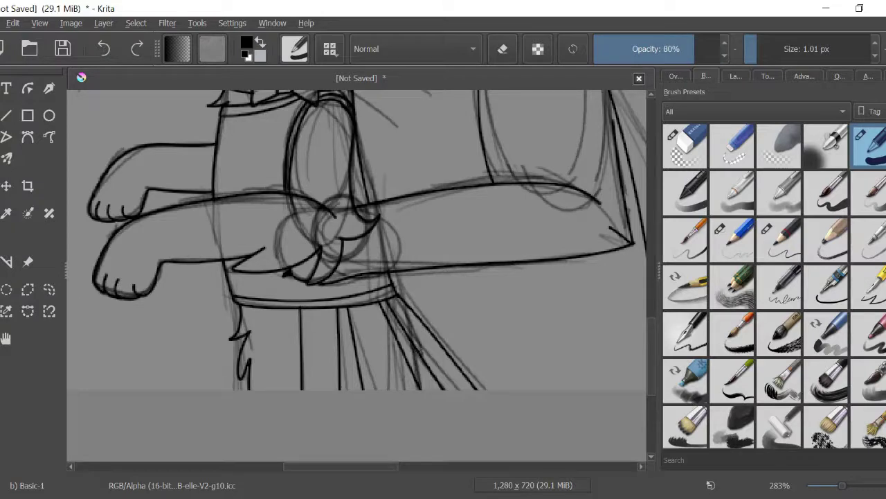
pyautogui.press('o')
pyautogui.press('o')
# Ink the larger cat's right-hand eye with a thick upper lid and solid black pointed lashes at the outer corner
pyautogui.scroll(10, 357, 270)
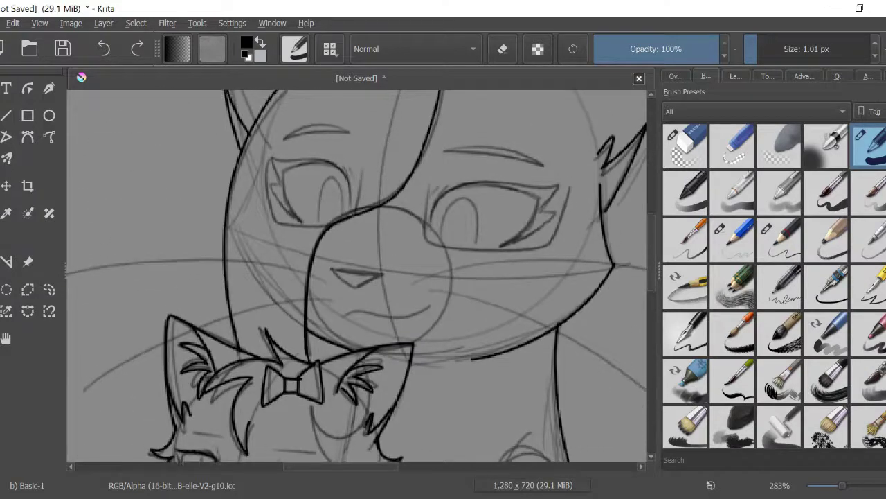
pyautogui.scroll(3, 608, 151)
pyautogui.moveTo(252, 319)
pyautogui.mouseDown()
pyautogui.moveTo(262, 270)
pyautogui.moveTo(469, 275)
pyautogui.moveTo(399, 349)
pyautogui.moveTo(414, 346)
pyautogui.mouseUp()
pyautogui.moveTo(250, 317); pyautogui.dragTo(284, 249)
pyautogui.moveTo(260, 279); pyautogui.dragTo(339, 228)
pyautogui.moveTo(269, 253)
pyautogui.mouseDown()
pyautogui.moveTo(443, 237)
pyautogui.moveTo(471, 277)
pyautogui.moveTo(399, 350)
pyautogui.moveTo(478, 304)
pyautogui.moveTo(431, 334)
pyautogui.moveTo(468, 312)
pyautogui.moveTo(454, 311)
pyautogui.moveTo(482, 283)
pyautogui.mouseUp()
pyautogui.press('e')
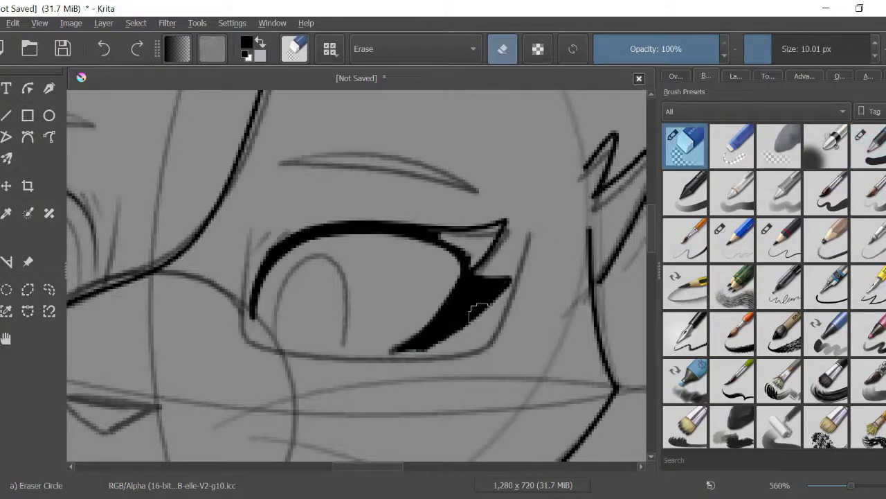
pyautogui.press('e')
pyautogui.moveTo(431, 232)
pyautogui.mouseDown()
pyautogui.moveTo(503, 223)
pyautogui.moveTo(472, 267)
pyautogui.moveTo(489, 233)
pyautogui.mouseUp()
pyautogui.moveTo(432, 236); pyautogui.dragTo(482, 232)
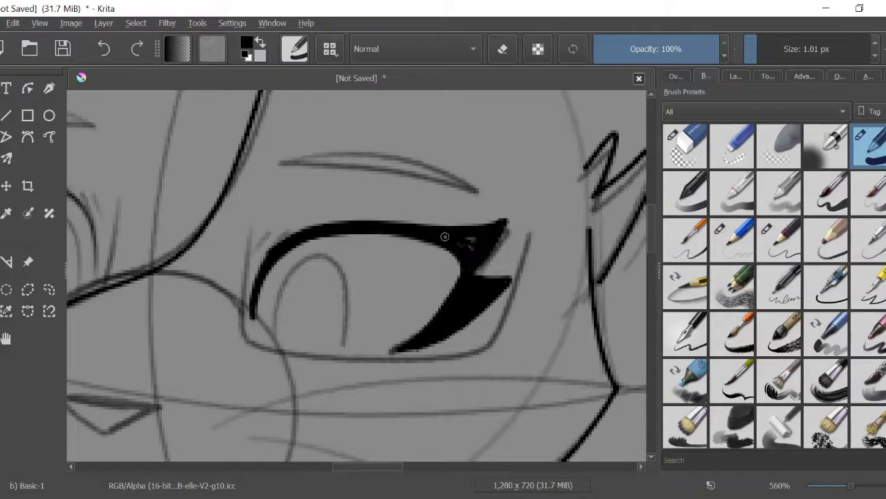
# Ink the iris of the larger cat's right-hand eye and the frame line around the sides and underside of the eye
pyautogui.moveTo(208, 277); pyautogui.dragTo(346, 277)
pyautogui.moveTo(195, 396)
pyautogui.mouseDown()
pyautogui.moveTo(291, 407)
pyautogui.moveTo(200, 399)
pyautogui.mouseUp()
pyautogui.moveTo(413, 340)
pyautogui.mouseDown()
pyautogui.moveTo(490, 298)
pyautogui.moveTo(486, 347)
pyautogui.mouseUp()
pyautogui.moveTo(385, 229); pyautogui.dragTo(388, 339)
pyautogui.moveTo(384, 339); pyautogui.dragTo(623, 354)
pyautogui.moveTo(644, 291); pyautogui.dragTo(623, 349)
# Ink the larger cat's muzzle bridge beside the eye, the triangular nose and the curved mouth
pyautogui.moveTo(386, 308); pyautogui.dragTo(291, 271)
pyautogui.press('-')
pyautogui.press('-')
pyautogui.moveTo(284, 378); pyautogui.dragTo(381, 373)
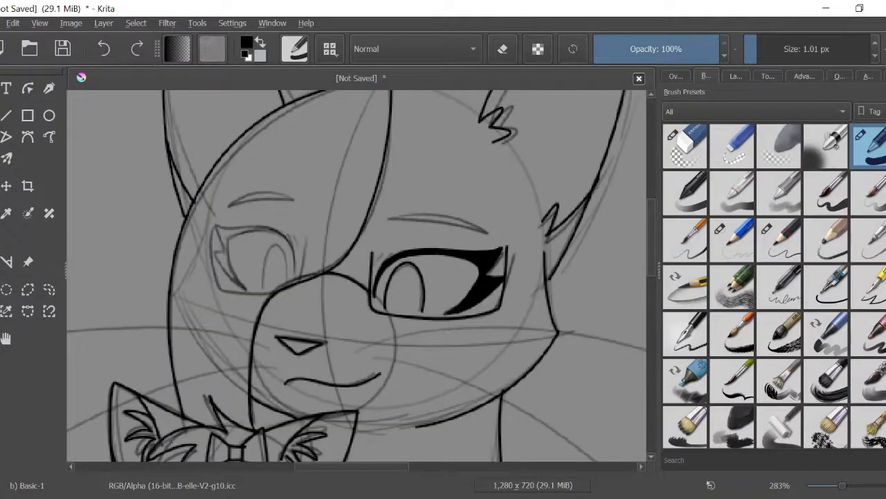
# Ink the smaller cat's triangular nose and its right-hand eye with a thick lid, filled lashes and iris
pyautogui.scroll(-5, 357, 277)
pyautogui.hotkey('ctrl', 'r')
pyautogui.moveTo(92, 247); pyautogui.dragTo(230, 360)
pyautogui.moveTo(208, 261)
pyautogui.mouseDown()
pyautogui.moveTo(278, 283)
pyautogui.moveTo(210, 265)
pyautogui.mouseUp()
pyautogui.moveTo(367, 235)
pyautogui.mouseDown()
pyautogui.moveTo(410, 198)
pyautogui.moveTo(533, 197)
pyautogui.moveTo(510, 227)
pyautogui.moveTo(511, 215)
pyautogui.moveTo(472, 248)
pyautogui.mouseUp()
pyautogui.moveTo(520, 227); pyautogui.dragTo(489, 247)
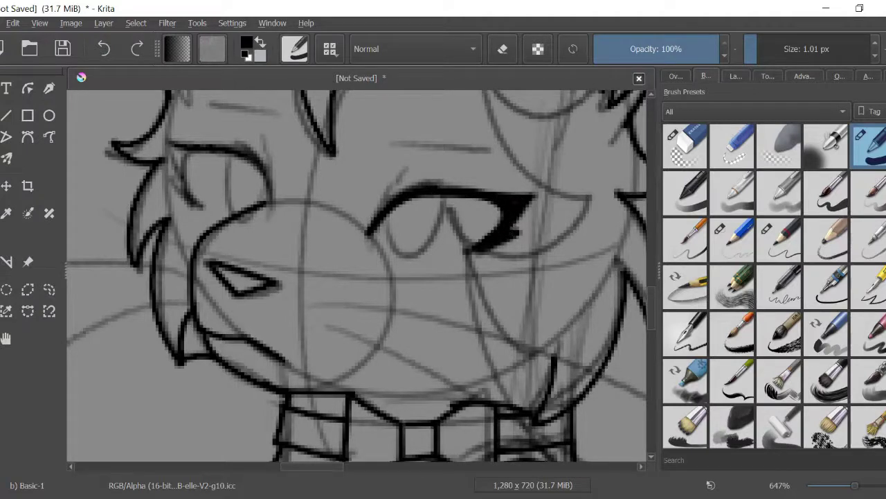
pyautogui.moveTo(385, 211); pyautogui.dragTo(443, 203)
# Ink the smaller cat's left-hand eye with its upper lid, outer lashes and iris line
pyautogui.moveTo(270, 196)
pyautogui.mouseDown()
pyautogui.moveTo(177, 137)
pyautogui.moveTo(185, 176)
pyautogui.mouseUp()
pyautogui.moveTo(184, 176); pyautogui.dragTo(176, 146)
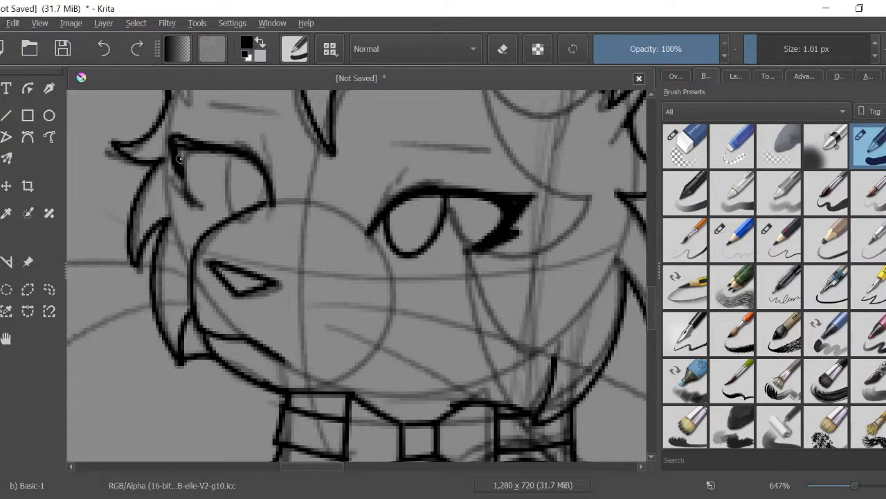
pyautogui.moveTo(271, 196)
pyautogui.mouseDown()
pyautogui.moveTo(208, 151)
pyautogui.moveTo(199, 209)
pyautogui.mouseUp()
pyautogui.moveTo(168, 170); pyautogui.dragTo(185, 187)
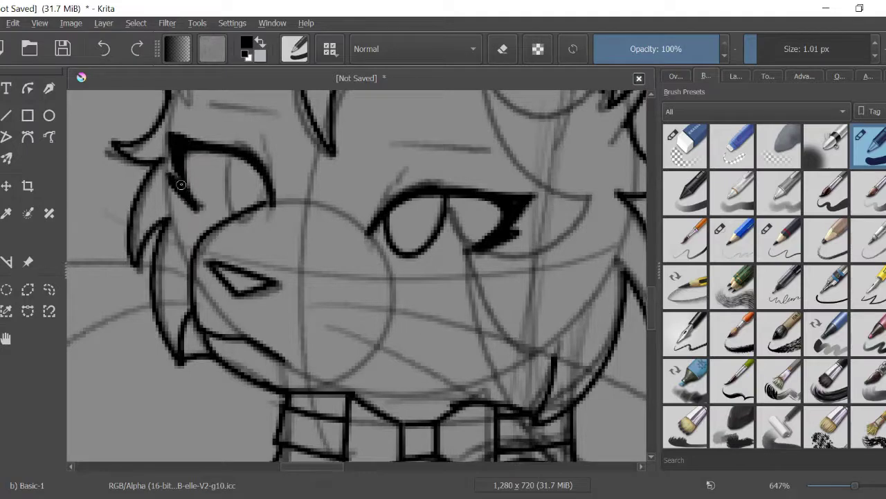
pyautogui.moveTo(226, 155); pyautogui.dragTo(235, 220)
# Reduce the brush size to 0.01 px and ink the smaller cat's eyebrows and whiskers on both sides
pyautogui.press('-')
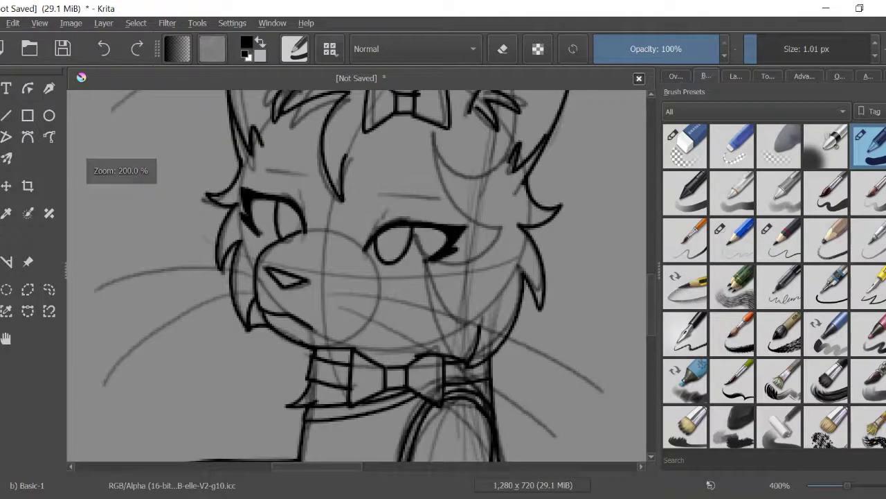
pyautogui.press('[')
pyautogui.moveTo(377, 196); pyautogui.dragTo(455, 200)
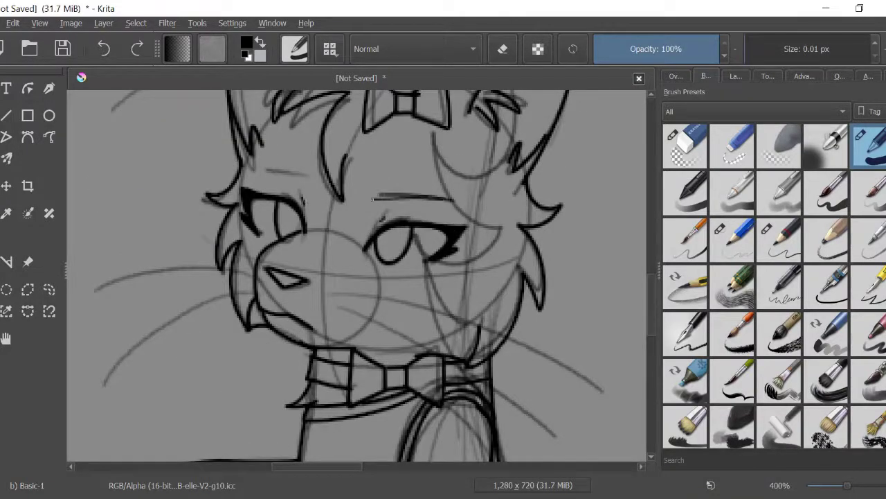
pyautogui.moveTo(329, 292)
pyautogui.mouseDown()
pyautogui.moveTo(396, 295)
pyautogui.moveTo(576, 389)
pyautogui.mouseUp()
pyautogui.moveTo(335, 302); pyautogui.dragTo(457, 431)
pyautogui.moveTo(255, 267); pyautogui.dragTo(81, 306)
pyautogui.moveTo(254, 291); pyautogui.dragTo(114, 395)
# Ink the larger cat's right-hand eyebrow and the whiskers on both sides of its face with the 0.01 px brush
pyautogui.scroll(3, 124, 221)
pyautogui.hscroll(5, 346, 277)
pyautogui.moveTo(291, 148); pyautogui.dragTo(435, 169)
pyautogui.hotkey('ctrl', 'z')
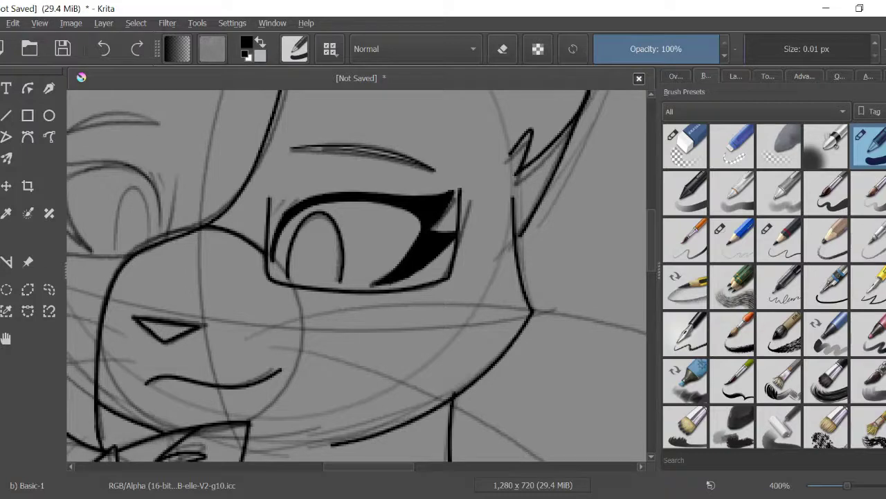
pyautogui.press('-')
pyautogui.press('-')
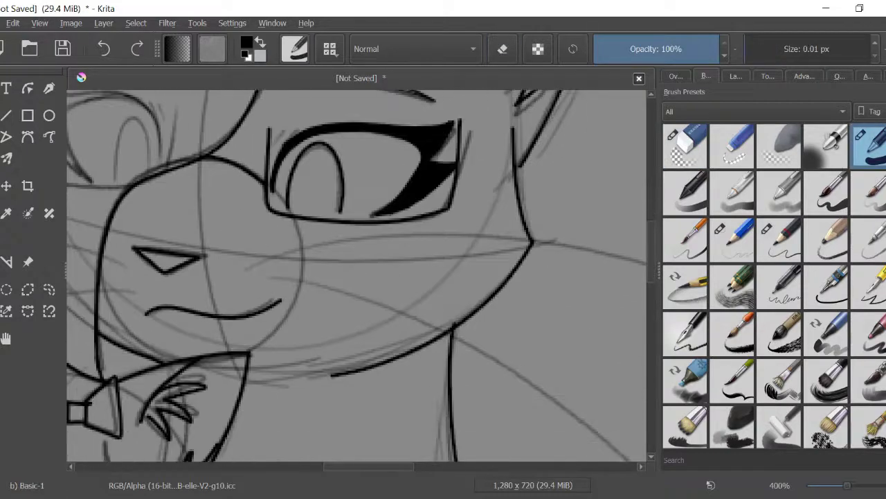
pyautogui.hscroll(-4, 357, 277)
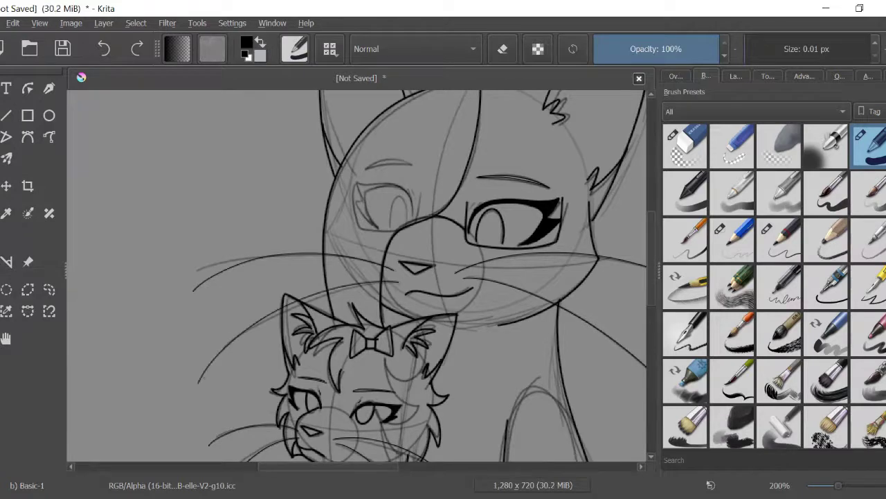
# Hide the sketch group so that only the line art and the background are shown
pyautogui.press('-')
pyautogui.scroll(-2, 358, 277)
pyautogui.hscroll(2, 357, 277)
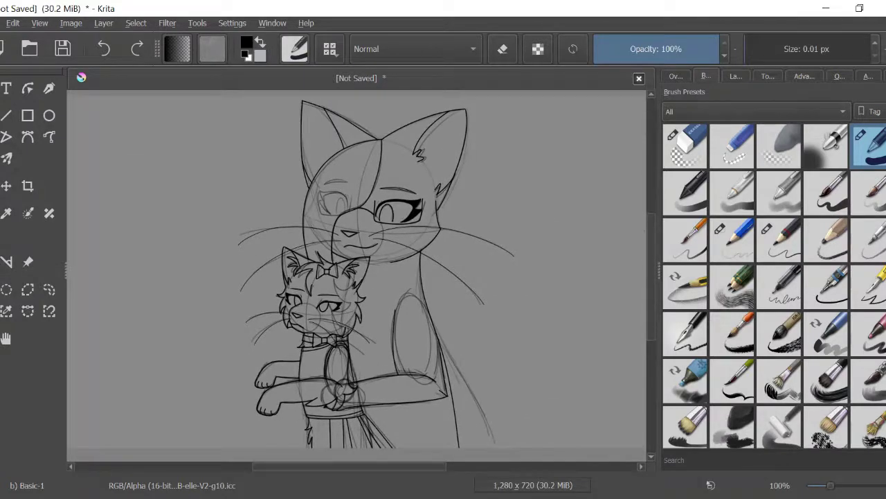
pyautogui.click(735, 75)
pyautogui.click(672, 192)
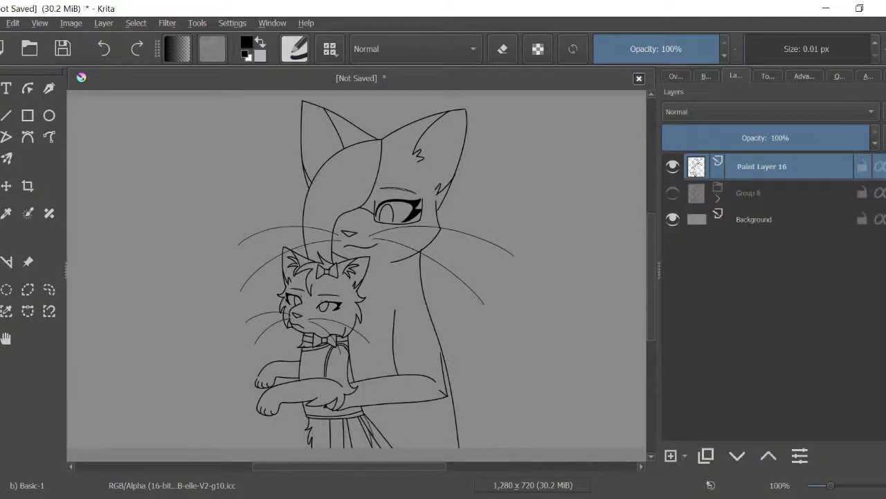
pyautogui.click(673, 192)
pyautogui.click(673, 193)
# Add a new paint layer for the colours directly beneath the line art layer
pyautogui.click(671, 455)
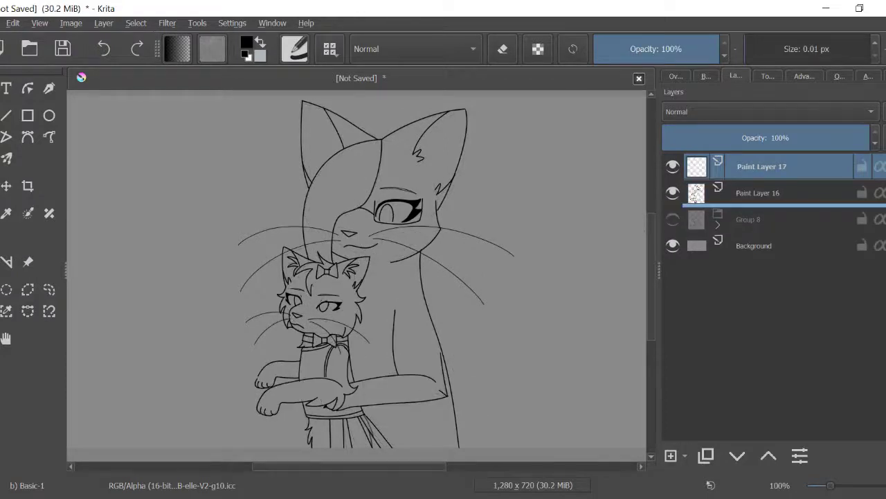
pyautogui.click(737, 455)
pyautogui.hotkey('ctrl', 'a')
pyautogui.hotkey('ctrl', 'shift', 'a')
pyautogui.click(694, 167)
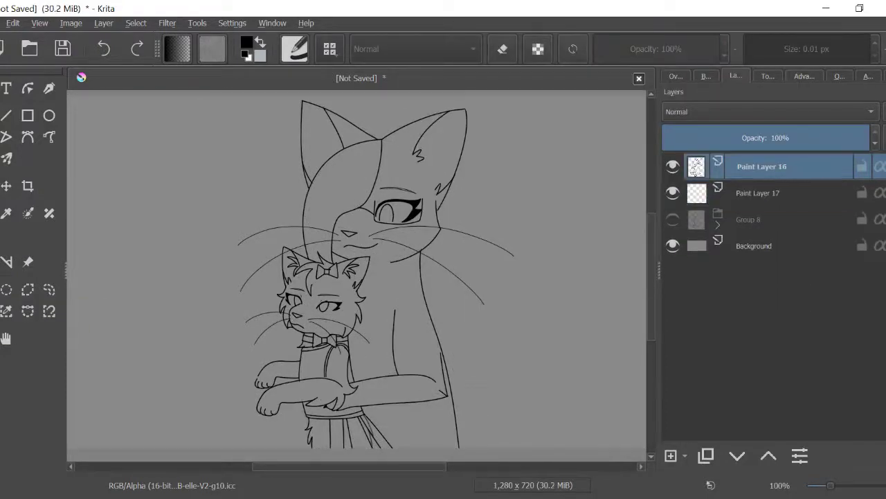
# Select the area outside the cats' outlines on the line art layer and invert it to select both silhouettes
pyautogui.press('+')
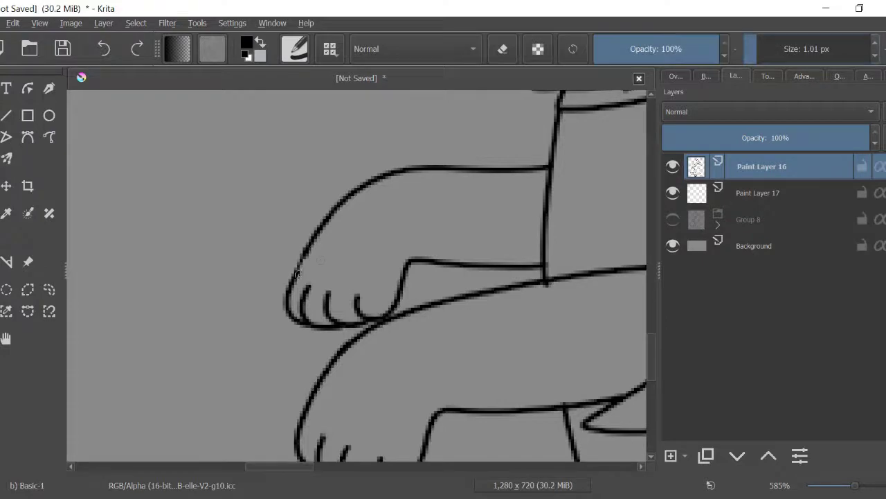
pyautogui.press('1')
pyautogui.keyDown('ctrl'); pyautogui.click(696, 167); pyautogui.keyUp('ctrl')
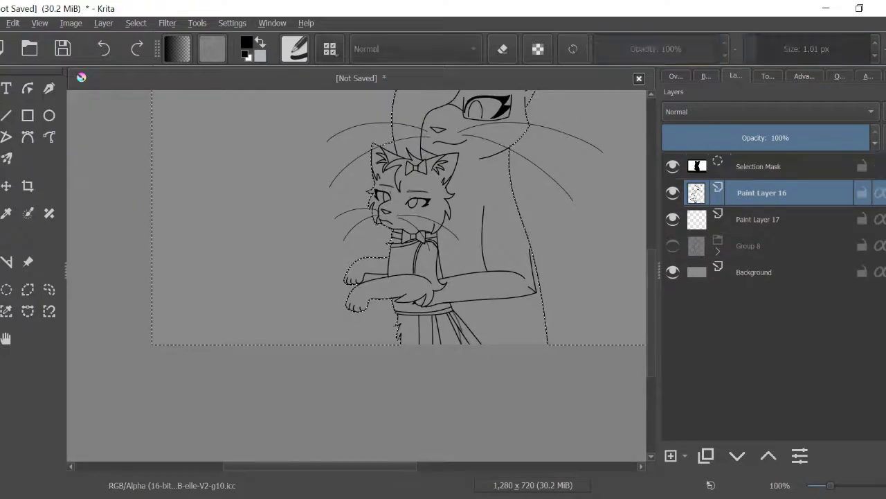
pyautogui.moveTo(443, 208)
pyautogui.mouseDown()
pyautogui.moveTo(437, 407)
pyautogui.moveTo(297, 325)
pyautogui.mouseUp()
# Open the Dawnheart and Jello reference sheets and block in the larger cat with Dawnheart's chestnut brown, using a 40.01 px brush
pyautogui.hotkey('alt', 'f')
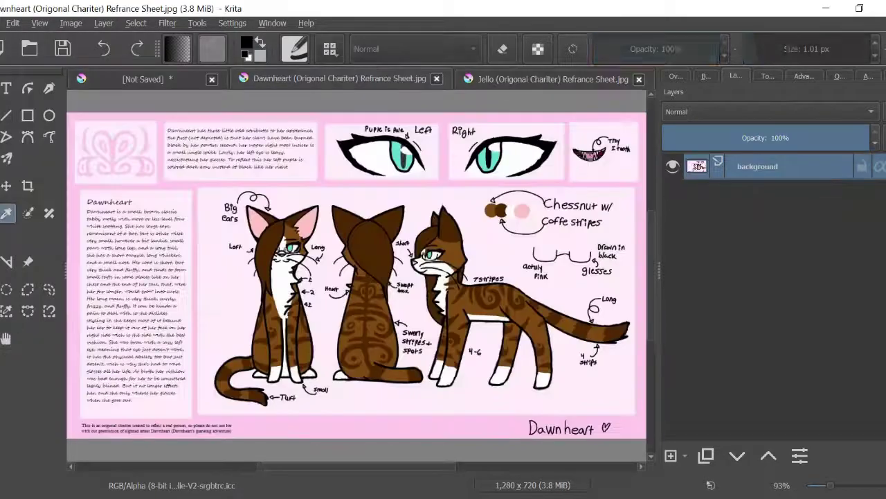
pyautogui.hotkey('ctrl', 'shift', 'Tab')
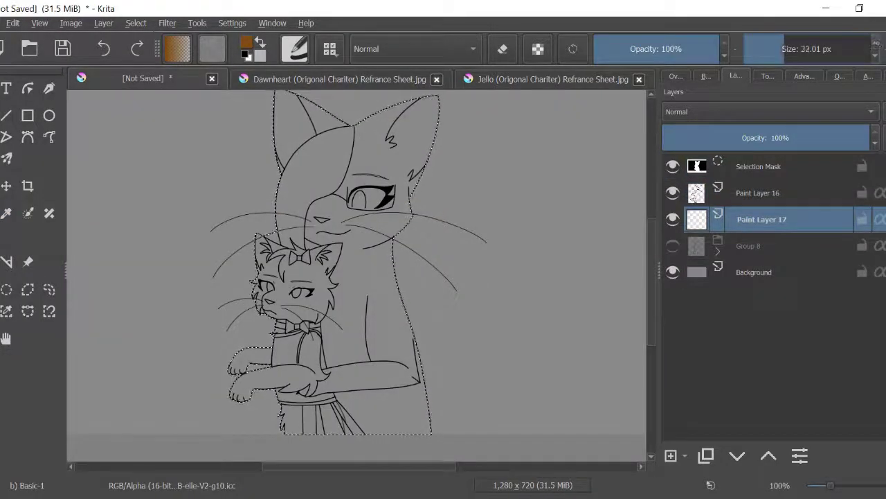
pyautogui.press(']')
pyautogui.moveTo(360, 243); pyautogui.dragTo(360, 267)
pyautogui.moveTo(297, 217)
pyautogui.mouseDown()
pyautogui.moveTo(426, 139)
pyautogui.moveTo(315, 249)
pyautogui.mouseUp()
pyautogui.moveTo(416, 166)
pyautogui.mouseDown()
pyautogui.moveTo(291, 277)
pyautogui.moveTo(360, 347)
pyautogui.moveTo(374, 408)
pyautogui.moveTo(367, 450)
pyautogui.moveTo(415, 457)
pyautogui.moveTo(388, 139)
pyautogui.moveTo(402, 118)
pyautogui.moveTo(416, 173)
pyautogui.mouseUp()
# Pick white from the reference and paint the larger cat's muzzle, face blaze and throat with a 10.01 px brush
pyautogui.hotkey('ctrl', 'shift', 'Tab')
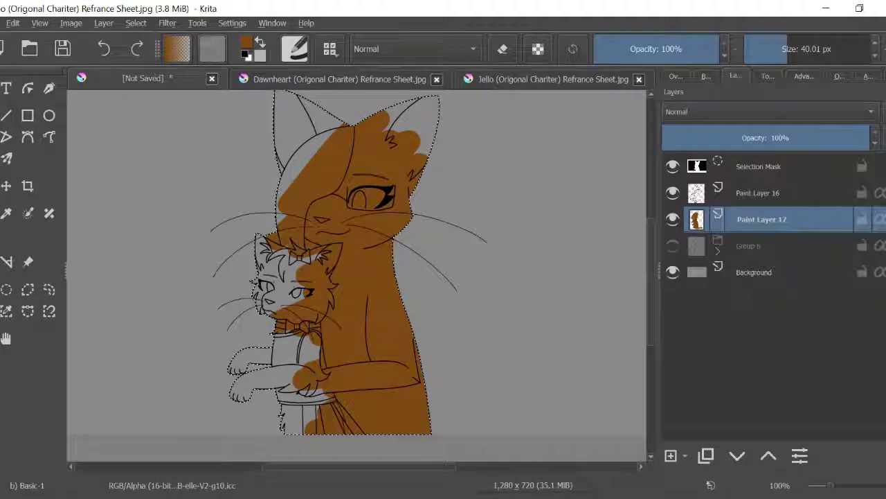
pyautogui.hotkey('ctrl', 'shift', 'Tab')
pyautogui.hotkey('ctrl', 'shift', 'Tab')
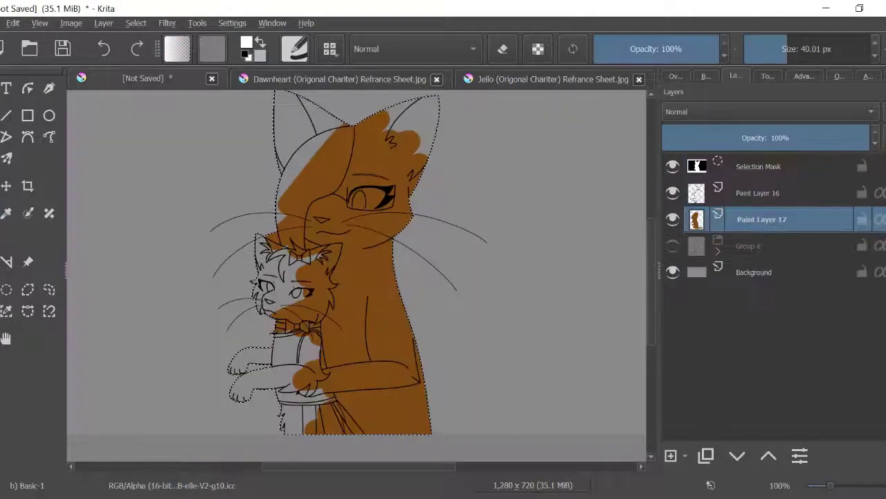
pyautogui.press(']')
pyautogui.scroll(3, 338, 195)
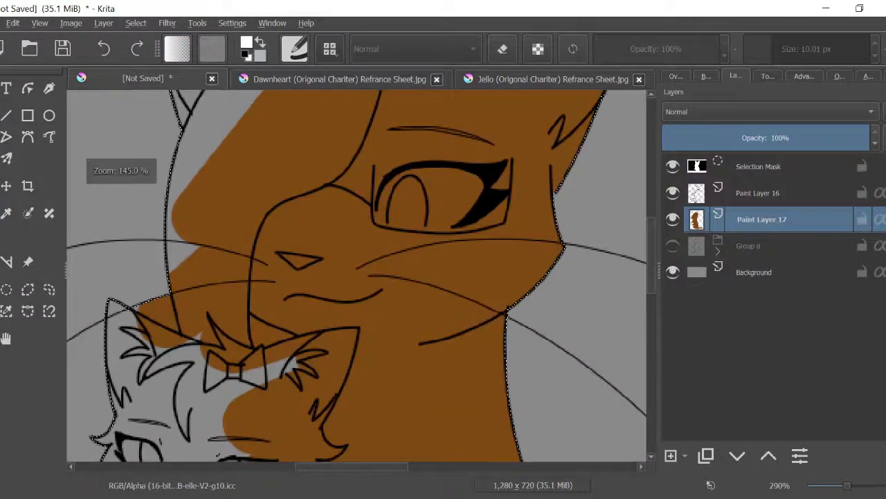
pyautogui.moveTo(356, 130)
pyautogui.mouseDown()
pyautogui.moveTo(357, 208)
pyautogui.moveTo(425, 286)
pyautogui.moveTo(449, 334)
pyautogui.mouseUp()
pyautogui.moveTo(358, 154); pyautogui.dragTo(274, 232)
pyautogui.hotkey('ctrl', 'z')
pyautogui.moveTo(351, 129)
pyautogui.mouseDown()
pyautogui.moveTo(268, 235)
pyautogui.moveTo(249, 287)
pyautogui.moveTo(315, 336)
pyautogui.mouseUp()
pyautogui.moveTo(309, 258)
pyautogui.mouseDown()
pyautogui.moveTo(338, 176)
pyautogui.moveTo(342, 220)
pyautogui.moveTo(344, 202)
pyautogui.moveTo(277, 252)
pyautogui.moveTo(318, 316)
pyautogui.moveTo(346, 277)
pyautogui.moveTo(342, 254)
pyautogui.moveTo(350, 332)
pyautogui.mouseUp()
# Extend the white down the larger cat's chest between the smaller cat and the shoulder, as far as the forearm
pyautogui.scroll(-3, 387, 291)
pyautogui.moveTo(448, 228); pyautogui.dragTo(419, 409)
pyautogui.moveTo(367, 135)
pyautogui.mouseDown()
pyautogui.moveTo(365, 241)
pyautogui.moveTo(398, 163)
pyautogui.moveTo(429, 235)
pyautogui.moveTo(346, 360)
pyautogui.moveTo(390, 344)
pyautogui.moveTo(422, 259)
pyautogui.moveTo(412, 416)
pyautogui.mouseUp()
pyautogui.scroll(-5, 412, 415)
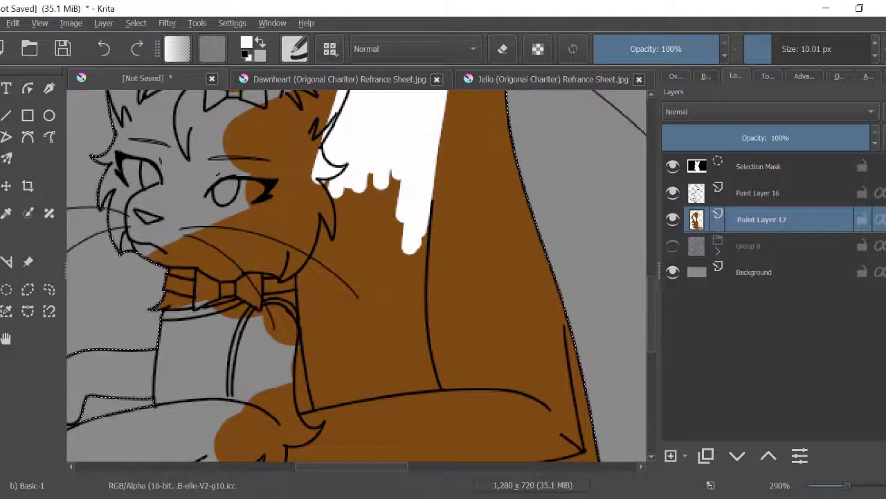
pyautogui.moveTo(331, 187)
pyautogui.mouseDown()
pyautogui.moveTo(371, 189)
pyautogui.moveTo(385, 277)
pyautogui.moveTo(408, 178)
pyautogui.moveTo(366, 164)
pyautogui.moveTo(416, 318)
pyautogui.mouseUp()
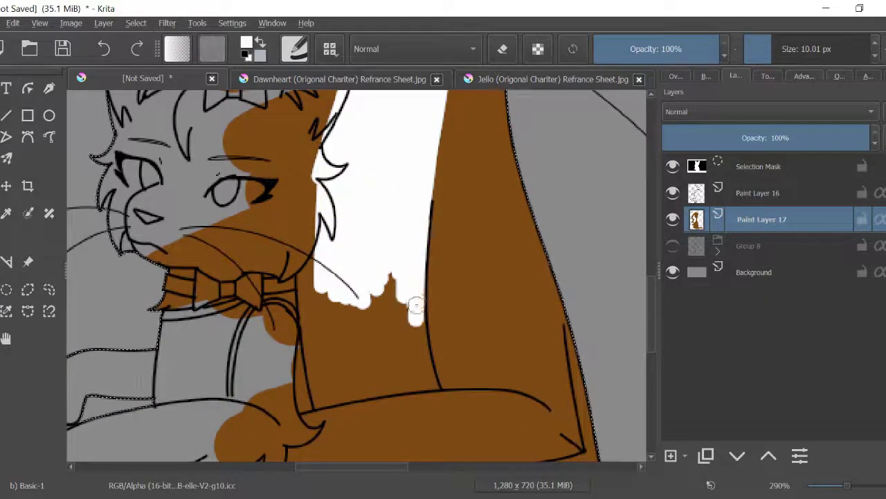
pyautogui.moveTo(321, 239)
pyautogui.mouseDown()
pyautogui.moveTo(313, 373)
pyautogui.moveTo(316, 293)
pyautogui.mouseUp()
pyautogui.scroll(-2, 316, 293)
pyautogui.moveTo(308, 325)
pyautogui.mouseDown()
pyautogui.moveTo(306, 273)
pyautogui.moveTo(323, 281)
pyautogui.moveTo(340, 240)
pyautogui.moveTo(357, 291)
pyautogui.moveTo(385, 216)
pyautogui.moveTo(407, 216)
pyautogui.moveTo(405, 278)
pyautogui.moveTo(416, 217)
pyautogui.moveTo(426, 303)
pyautogui.moveTo(356, 318)
pyautogui.moveTo(375, 296)
pyautogui.moveTo(346, 285)
pyautogui.moveTo(406, 300)
pyautogui.mouseUp()
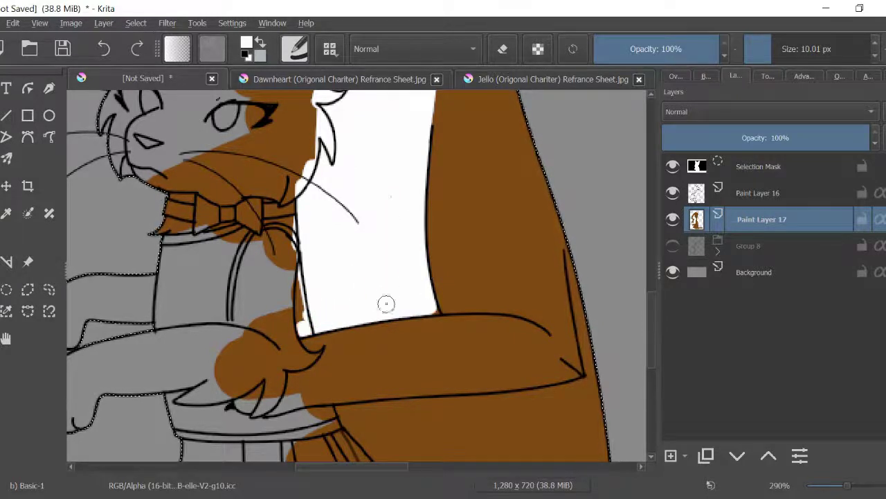
# Paint the larger cat's front paw and the belly below its forearm white
pyautogui.press('[')
pyautogui.press('[')
pyautogui.press('[')
pyautogui.press('[')
pyautogui.press('[')
pyautogui.press('[')
pyautogui.moveTo(249, 430)
pyautogui.mouseDown()
pyautogui.moveTo(235, 346)
pyautogui.moveTo(260, 454)
pyautogui.mouseUp()
pyautogui.press(']')
pyautogui.press(']')
pyautogui.press(']')
pyautogui.press(']')
pyautogui.press(']')
pyautogui.press(']')
pyautogui.moveTo(228, 360); pyautogui.dragTo(266, 415)
pyautogui.moveTo(263, 332)
pyautogui.mouseDown()
pyautogui.moveTo(304, 436)
pyautogui.moveTo(298, 346)
pyautogui.moveTo(325, 429)
pyautogui.mouseUp()
pyautogui.scroll(-3, 325, 312)
pyautogui.moveTo(450, 403)
pyautogui.mouseDown()
pyautogui.moveTo(441, 281)
pyautogui.moveTo(329, 292)
pyautogui.moveTo(350, 350)
pyautogui.moveTo(367, 364)
pyautogui.moveTo(397, 332)
pyautogui.moveTo(412, 350)
pyautogui.moveTo(433, 312)
pyautogui.mouseUp()
# Pick the dark coffee brown from the Dawnheart reference sheet and lay the first stroke of the larger cat's hair
pyautogui.keyDown('ctrl'); pyautogui.click(593, 291); pyautogui.keyUp('ctrl')
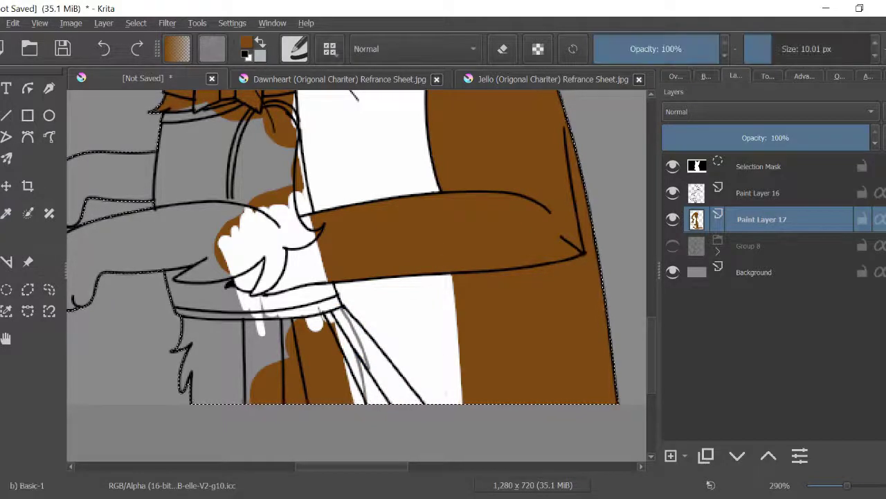
pyautogui.scroll(5, 356, 277)
pyautogui.hotkey('ctrl', 'Tab')
pyautogui.hotkey('ctrl', 'Tab')
pyautogui.hotkey('ctrl', 'Tab')
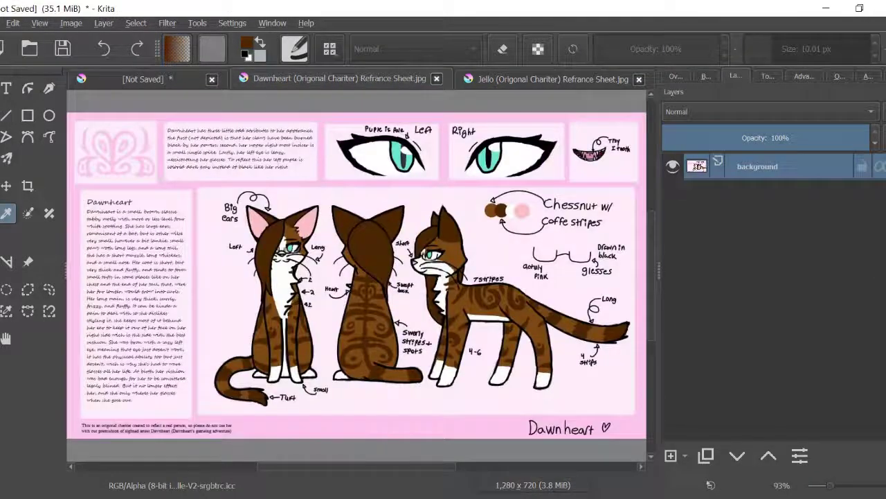
pyautogui.moveTo(229, 318); pyautogui.dragTo(233, 453)
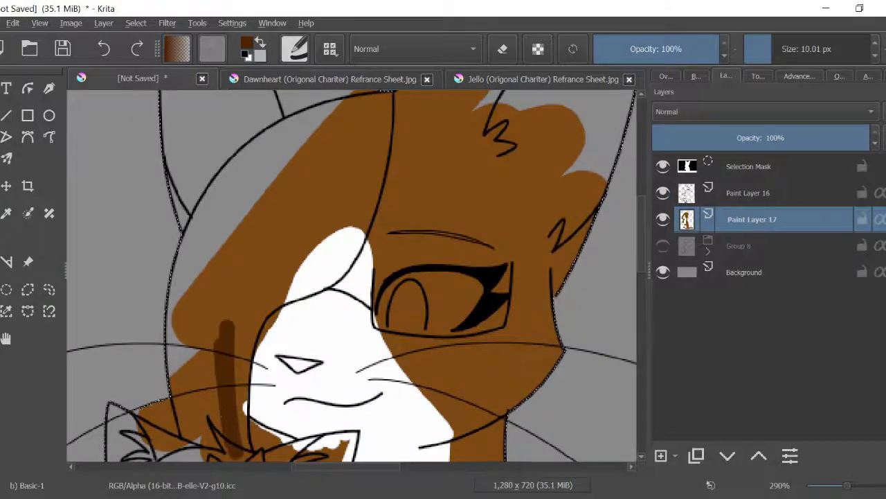
# Erase the brown spill inside the smaller cat's ear with the Eraser Circle preset and return to the Basic-1 brush
pyautogui.scroll(-5, 356, 277)
pyautogui.click(705, 76)
pyautogui.click(677, 146)
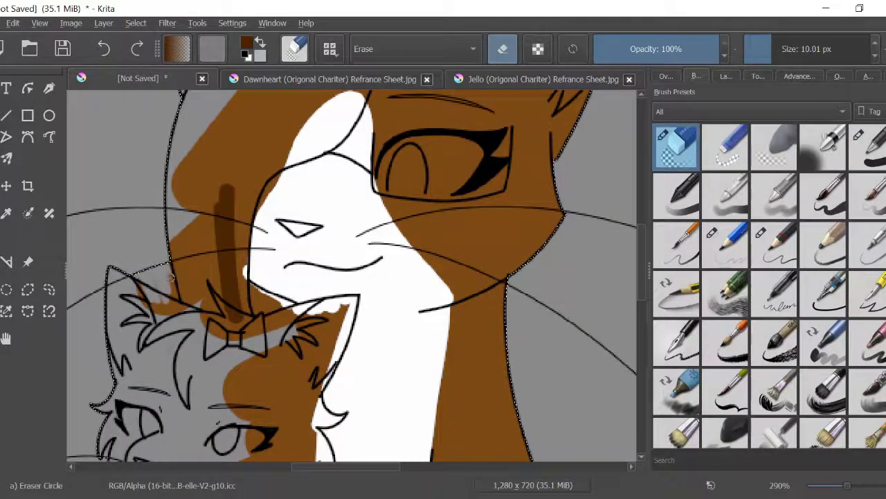
pyautogui.press('/')
# Fill the larger cat's swept hair with dark coffee brown, from the lower tip up to the crown
pyautogui.moveTo(239, 239)
pyautogui.mouseDown()
pyautogui.moveTo(243, 332)
pyautogui.moveTo(256, 176)
pyautogui.moveTo(274, 156)
pyautogui.moveTo(215, 332)
pyautogui.moveTo(180, 264)
pyautogui.mouseUp()
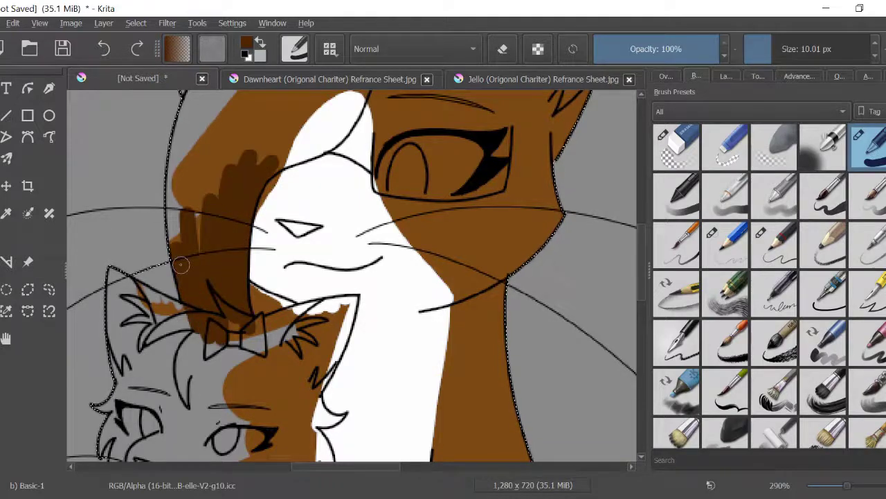
pyautogui.moveTo(208, 135); pyautogui.dragTo(211, 212)
pyautogui.scroll(4, 211, 211)
pyautogui.moveTo(211, 339)
pyautogui.mouseDown()
pyautogui.moveTo(211, 155)
pyautogui.moveTo(198, 283)
pyautogui.moveTo(264, 166)
pyautogui.moveTo(255, 276)
pyautogui.moveTo(277, 298)
pyautogui.moveTo(323, 281)
pyautogui.moveTo(317, 294)
pyautogui.moveTo(364, 246)
pyautogui.moveTo(346, 277)
pyautogui.moveTo(379, 186)
pyautogui.mouseUp()
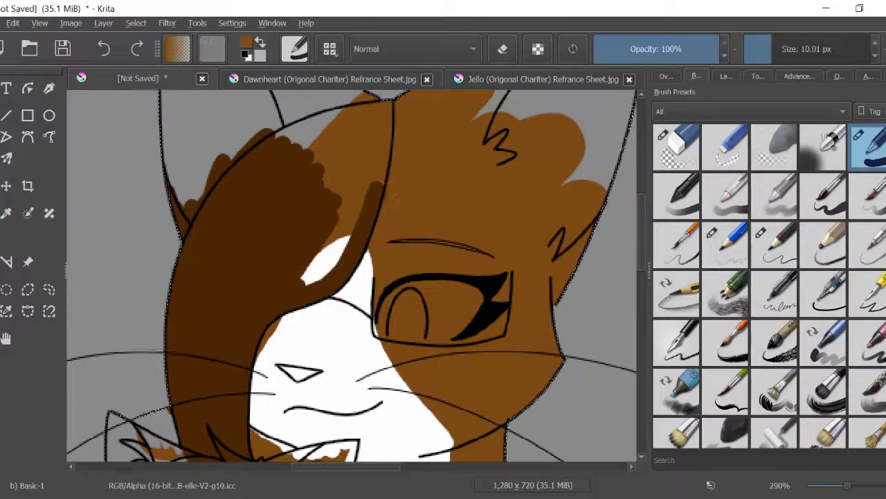
pyautogui.scroll(3, 385, 201)
pyautogui.moveTo(378, 305)
pyautogui.mouseDown()
pyautogui.moveTo(383, 250)
pyautogui.moveTo(274, 265)
pyautogui.moveTo(363, 222)
pyautogui.moveTo(298, 254)
pyautogui.moveTo(267, 203)
pyautogui.moveTo(300, 235)
pyautogui.moveTo(286, 158)
pyautogui.moveTo(376, 219)
pyautogui.moveTo(342, 248)
pyautogui.moveTo(371, 241)
pyautogui.moveTo(297, 292)
pyautogui.moveTo(316, 388)
pyautogui.mouseUp()
# Paint the larger cat's ear edges and the patch between hair and ear dark coffee brown
pyautogui.hscroll(3, 316, 388)
pyautogui.moveTo(376, 246)
pyautogui.mouseDown()
pyautogui.moveTo(327, 212)
pyautogui.moveTo(382, 240)
pyautogui.moveTo(365, 233)
pyautogui.moveTo(391, 233)
pyautogui.moveTo(378, 172)
pyautogui.moveTo(388, 165)
pyautogui.moveTo(431, 178)
pyautogui.moveTo(478, 135)
pyautogui.mouseUp()
pyautogui.scroll(-3, 478, 135)
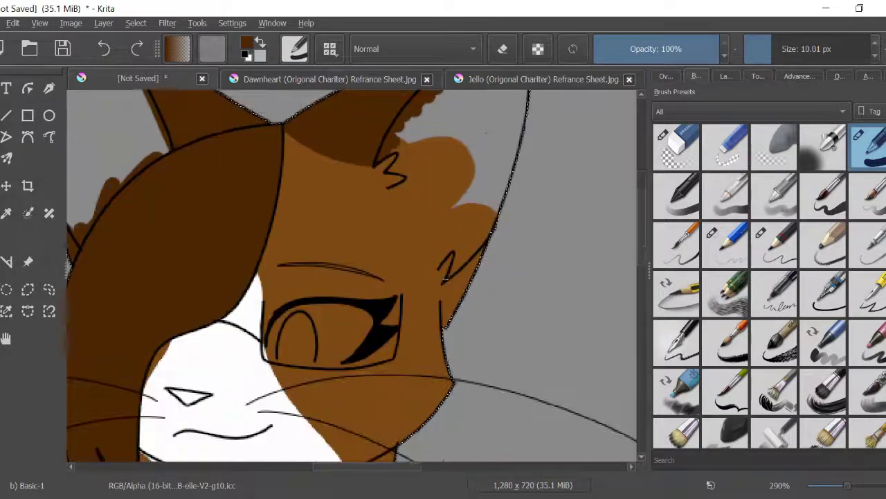
pyautogui.hscroll(-3, 352, 277)
# Set the brush size to 4.01 px and paint two dark stripes on the larger cat's neck below the jaw
pyautogui.press('[')
pyautogui.press('[')
pyautogui.press('[')
pyautogui.press('[')
pyautogui.press('[')
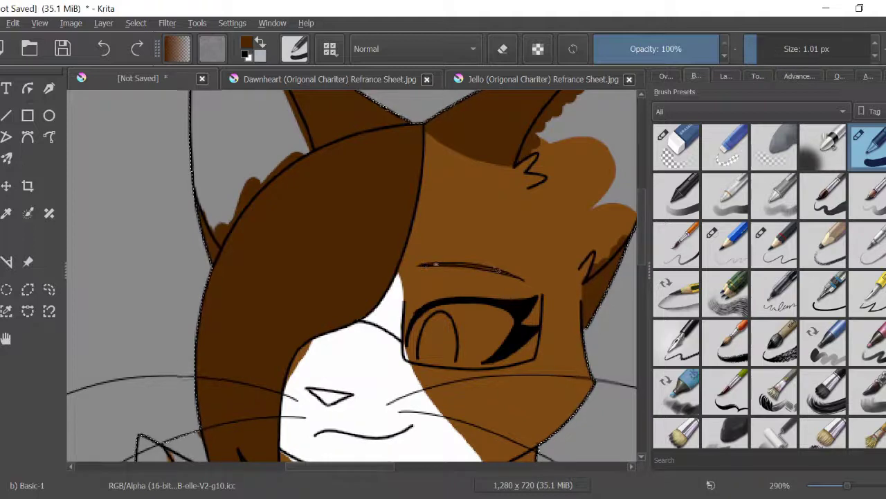
pyautogui.press(']')
pyautogui.press(']')
pyautogui.press(']')
pyautogui.scroll(-8, 436, 264)
pyautogui.moveTo(554, 187)
pyautogui.mouseDown()
pyautogui.moveTo(513, 236)
pyautogui.moveTo(449, 265)
pyautogui.mouseUp()
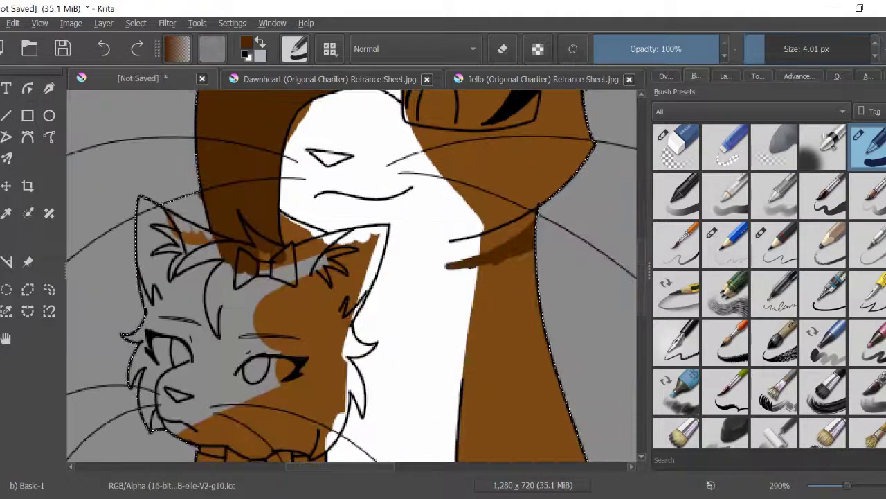
pyautogui.moveTo(454, 305); pyautogui.dragTo(490, 303)
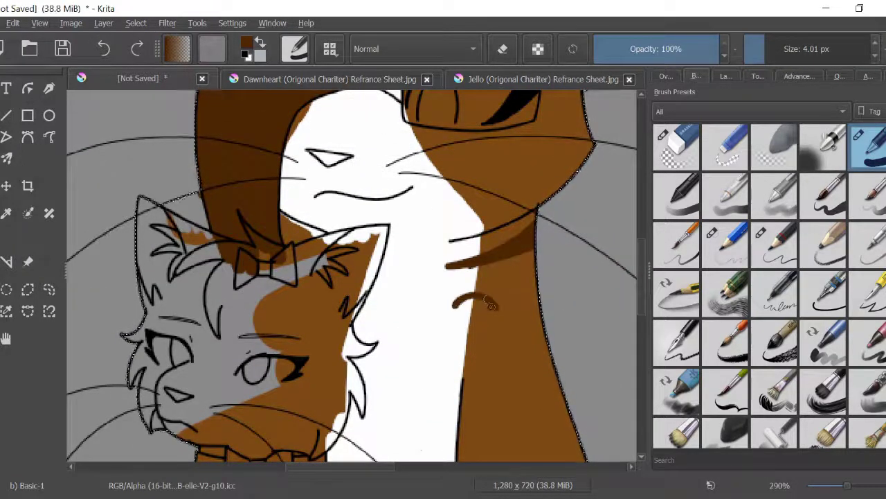
# Paint a long tapering dark stripe across the larger cat's shoulder, checking the Dawnheart reference sheet
pyautogui.hotkey('ctrl', 'w')
pyautogui.press('Escape')
pyautogui.hotkey('ctrl', 'shift', 'Tab')
pyautogui.moveTo(497, 317)
pyautogui.mouseDown()
pyautogui.moveTo(534, 202)
pyautogui.moveTo(495, 329)
pyautogui.mouseUp()
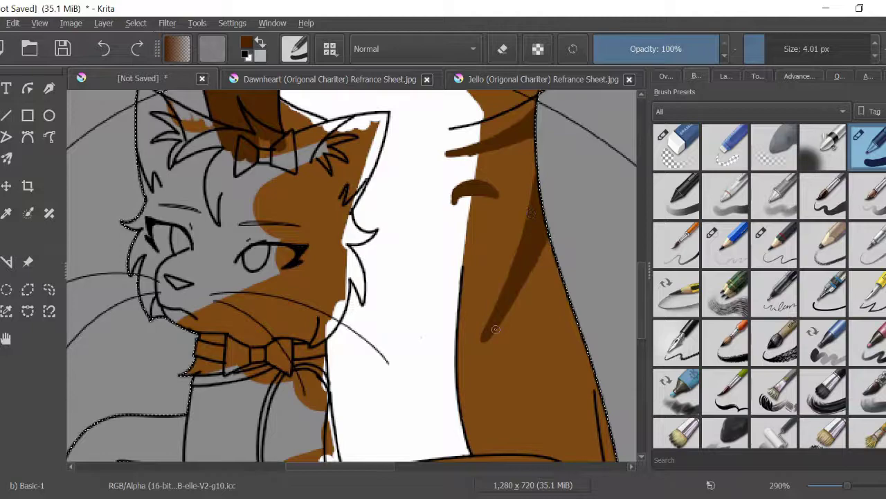
pyautogui.hotkey('ctrl', 'Tab')
pyautogui.hotkey('ctrl', 'shift', 'Tab')
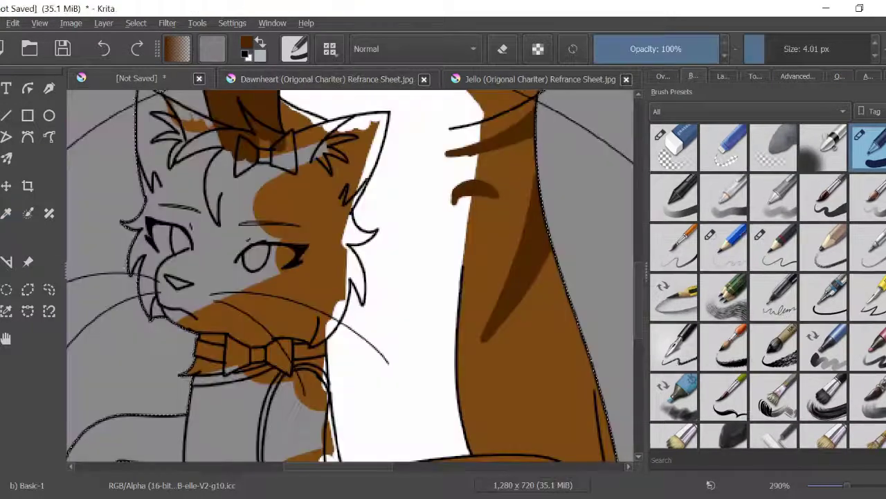
# Add dark stripes to the larger cat's upper arm and elbow, and a curved one just above the forearm
pyautogui.scroll(-3, 487, 193)
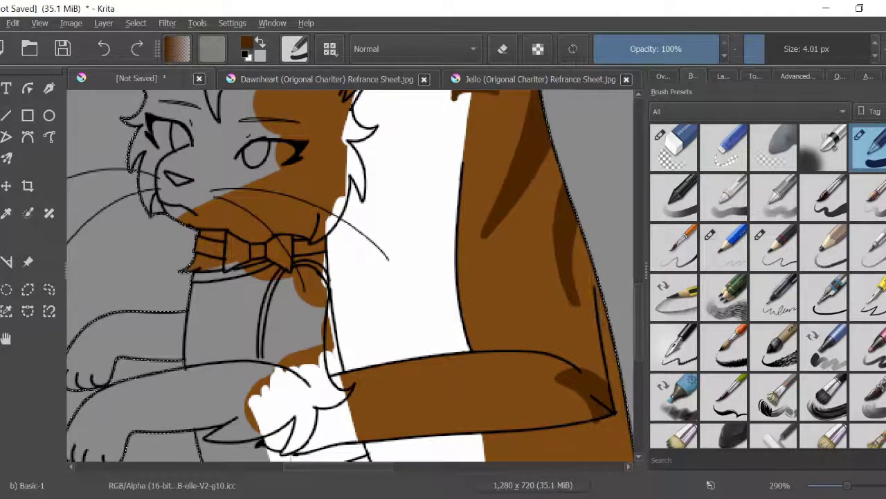
pyautogui.hotkey('ctrl', 'Tab')
pyautogui.hotkey('ctrl', 'shift', 'Tab')
pyautogui.moveTo(458, 305); pyautogui.dragTo(526, 303)
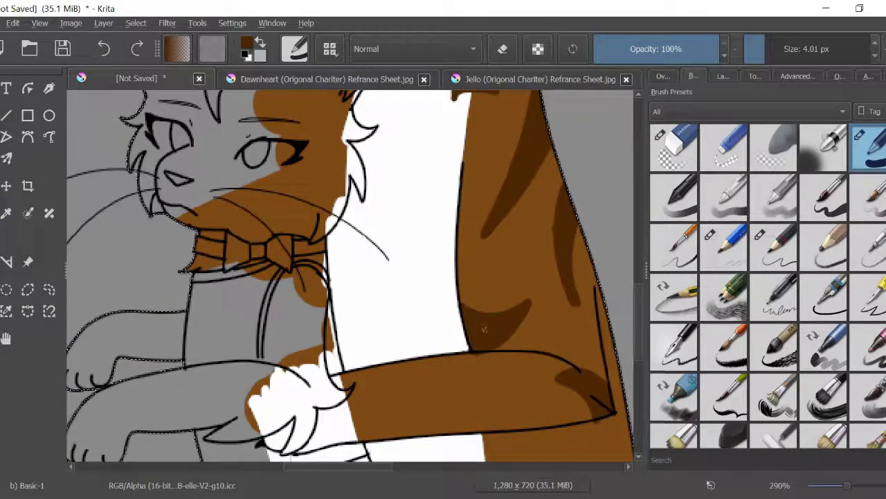
# Paint a dark swirl with a centre dot and smaller spots along the larger cat's forearm, following the reference sheet
pyautogui.hotkey('ctrl', 'Tab')
pyautogui.hotkey('ctrl', 'shift', 'Tab')
pyautogui.moveTo(470, 355)
pyautogui.mouseDown()
pyautogui.moveTo(448, 387)
pyautogui.moveTo(449, 353)
pyautogui.mouseUp()
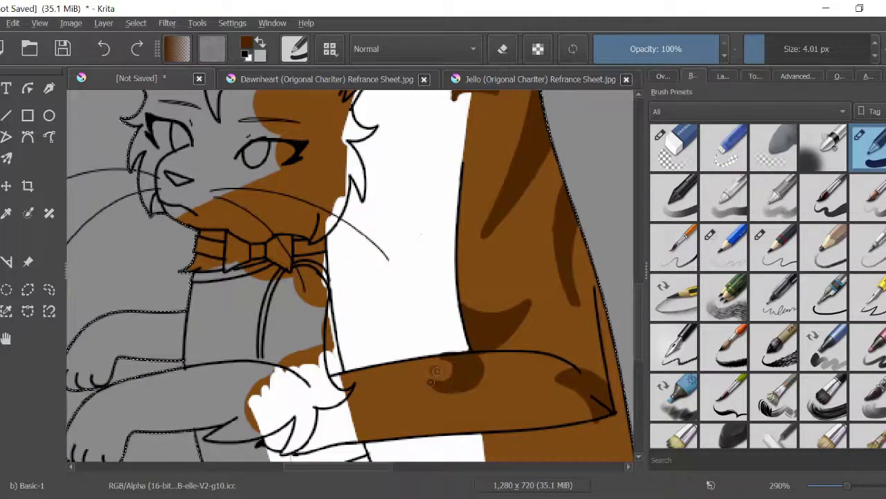
pyautogui.hotkey('ctrl', 'Tab')
pyautogui.hotkey('ctrl', 'shift', 'Tab')
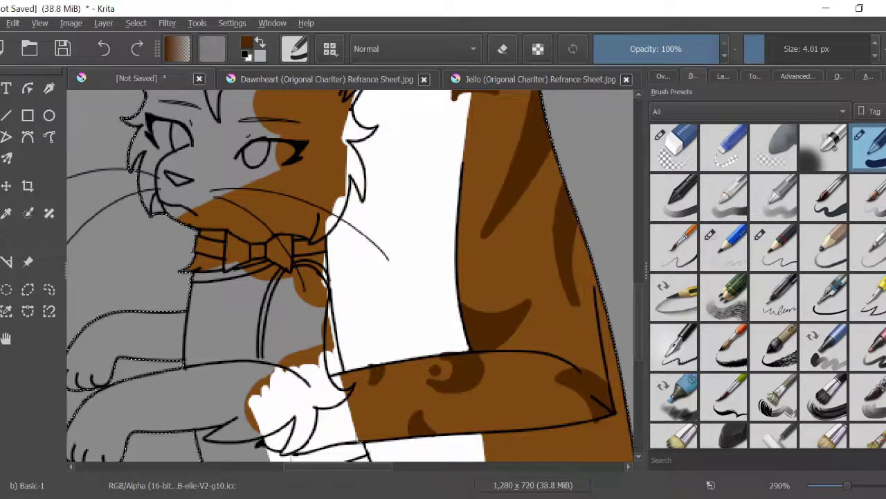
pyautogui.moveTo(388, 368)
pyautogui.mouseDown()
pyautogui.moveTo(385, 304)
pyautogui.moveTo(195, 300)
pyautogui.mouseUp()
# Paint a curved dark stripe beneath the larger cat's elbow and small markings along the back's outer edge
pyautogui.moveTo(440, 374); pyautogui.dragTo(365, 369)
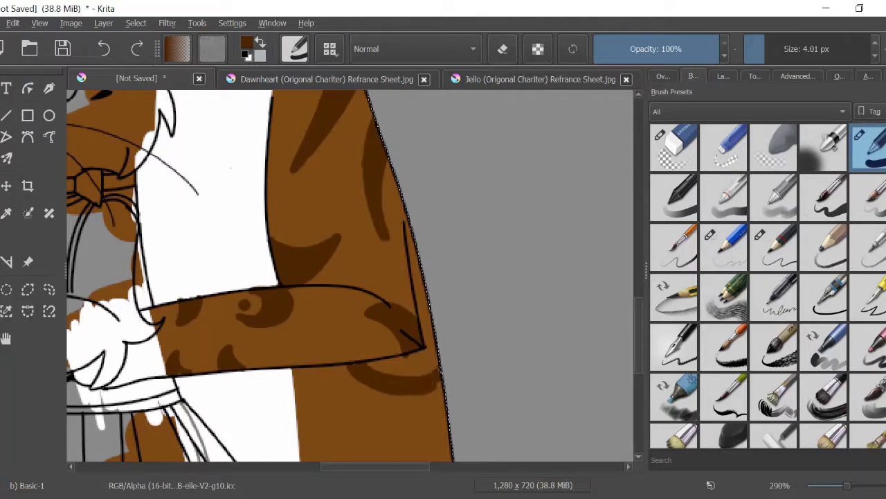
pyautogui.moveTo(355, 368); pyautogui.dragTo(436, 380)
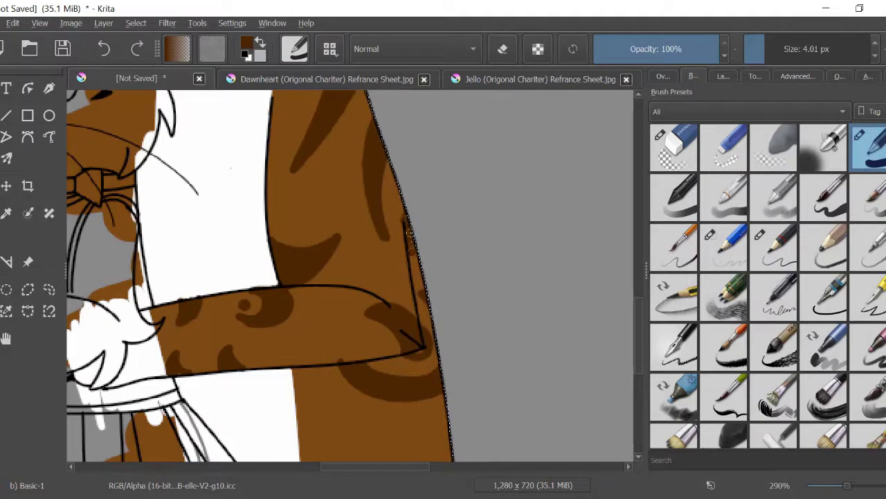
pyautogui.scroll(-3, 350, 275)
pyautogui.hotkey('ctrl', 'Tab')
pyautogui.hotkey('ctrl', 'shift', 'Tab')
pyautogui.moveTo(403, 132); pyautogui.dragTo(415, 206)
# Paint a tapering dark stripe on the larger cat's lower flank and more markings near its wrist, consulting the reference sheet
pyautogui.hotkey('ctrl', 'Tab')
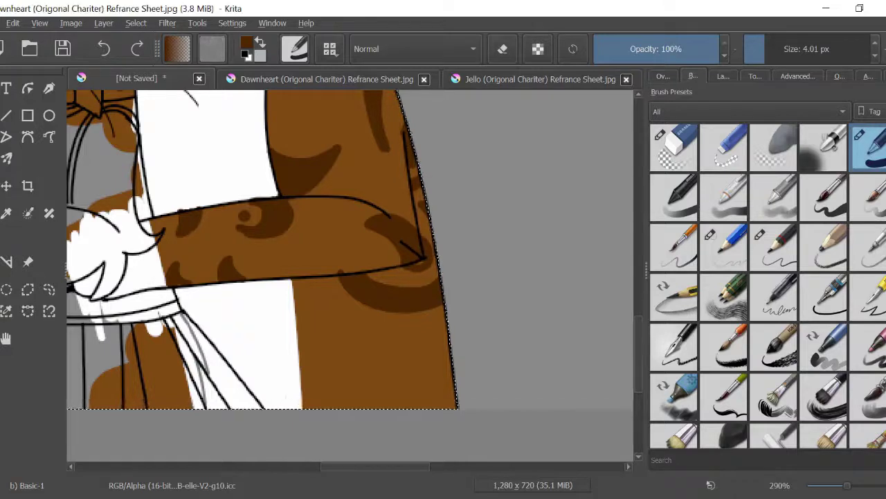
pyautogui.hotkey('ctrl', 'shift', 'Tab')
pyautogui.moveTo(445, 338); pyautogui.dragTo(385, 380)
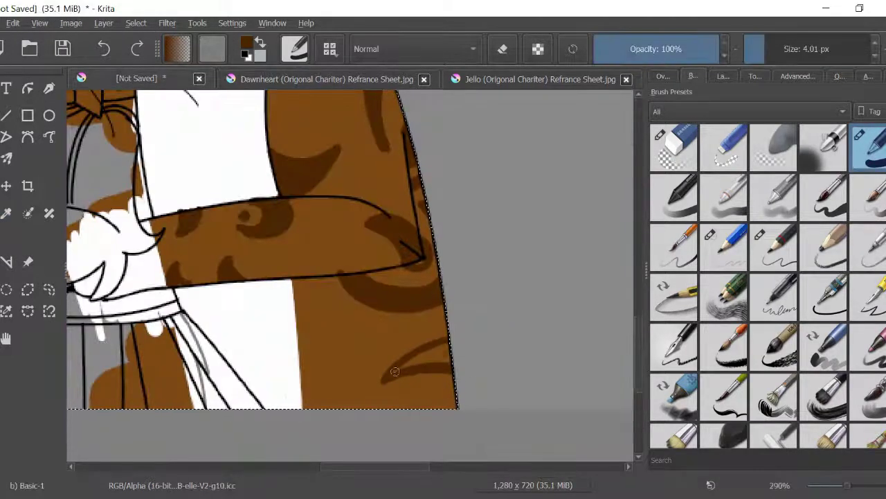
pyautogui.hotkey('ctrl', 'Tab')
pyautogui.hotkey('ctrl', 'shift', 'Tab')
pyautogui.moveTo(213, 317); pyautogui.dragTo(376, 317)
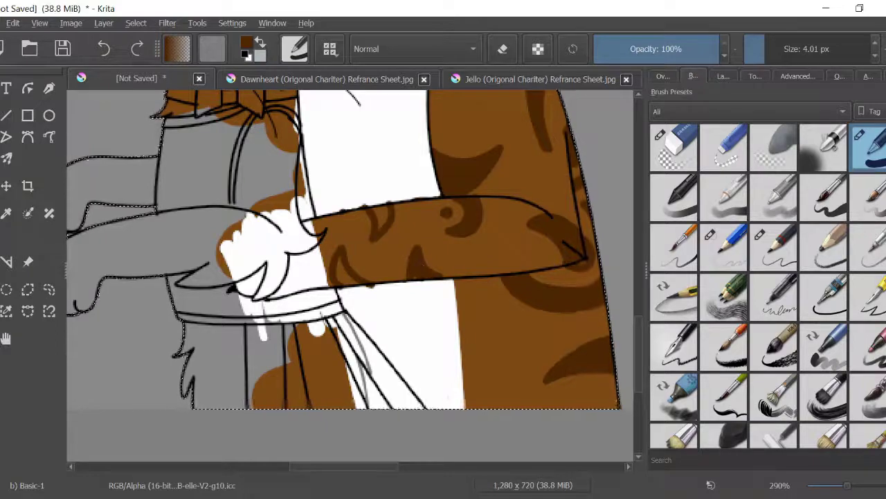
# Tidy the forearm's lower edge with white, and fill the larger cat's first inner ear with pink sampled from the Dawnheart reference sheet
pyautogui.press('d')
pyautogui.press('x')
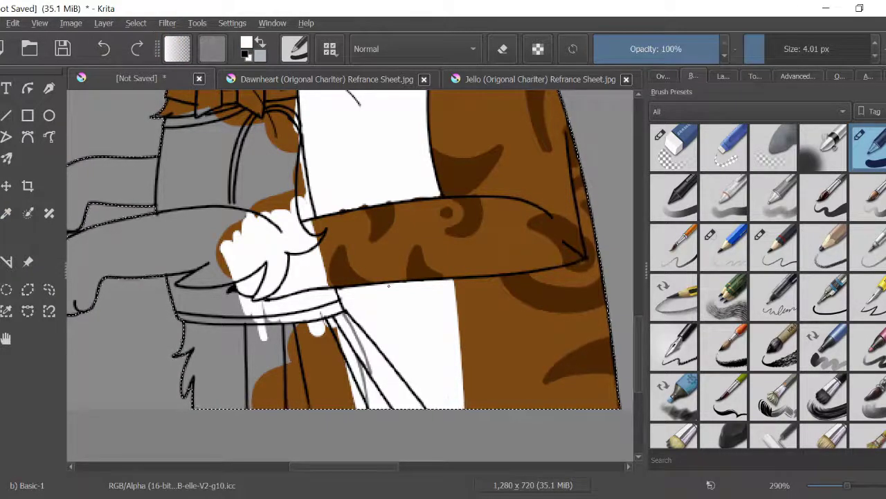
pyautogui.hotkey('ctrl', 'Tab')
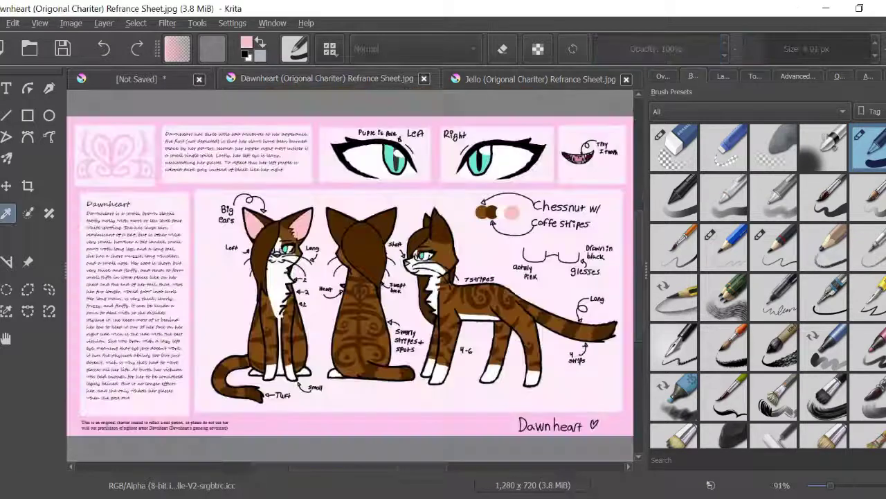
pyautogui.hotkey('ctrl', 'shift', 'Tab')
pyautogui.scroll(5, 350, 277)
pyautogui.moveTo(170, 142)
pyautogui.mouseDown()
pyautogui.moveTo(168, 217)
pyautogui.moveTo(169, 203)
pyautogui.mouseUp()
pyautogui.press(']')
pyautogui.press(']')
pyautogui.press(']')
pyautogui.moveTo(184, 343)
pyautogui.mouseDown()
pyautogui.moveTo(196, 355)
pyautogui.moveTo(278, 270)
pyautogui.mouseUp()
pyautogui.moveTo(207, 155)
pyautogui.mouseDown()
pyautogui.moveTo(262, 233)
pyautogui.moveTo(212, 309)
pyautogui.moveTo(178, 174)
pyautogui.moveTo(199, 281)
pyautogui.moveTo(220, 166)
pyautogui.moveTo(234, 254)
pyautogui.moveTo(242, 198)
pyautogui.mouseUp()
# Paint pink along the inner edge and across the upper half of the larger cat's other ear with a 4 px brush
pyautogui.press('[')
pyautogui.press('[')
pyautogui.press('[')
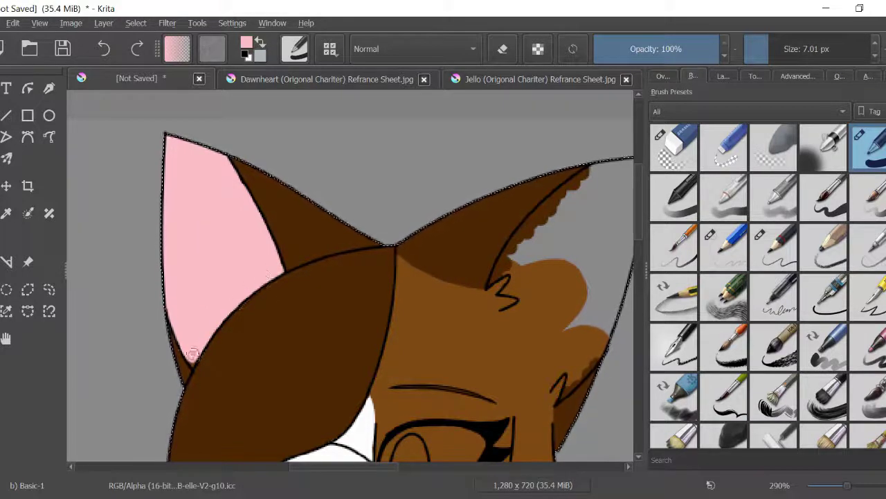
pyautogui.hscroll(3, 192, 355)
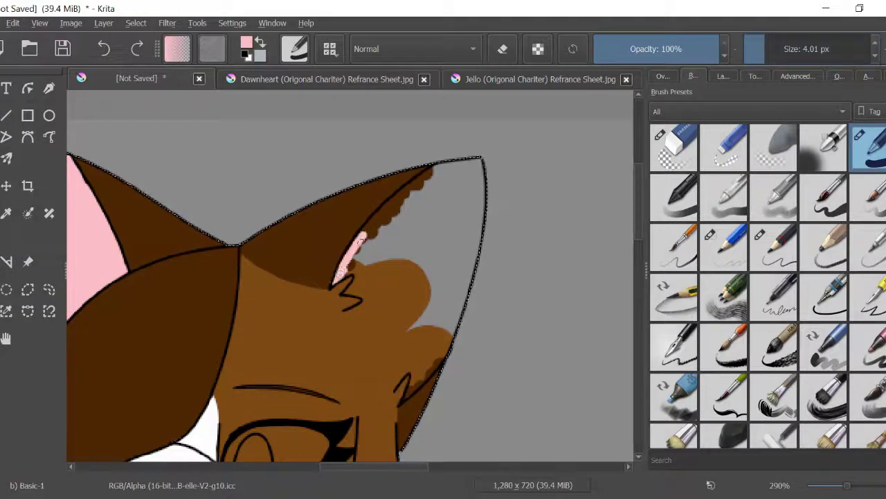
pyautogui.moveTo(383, 216); pyautogui.dragTo(402, 195)
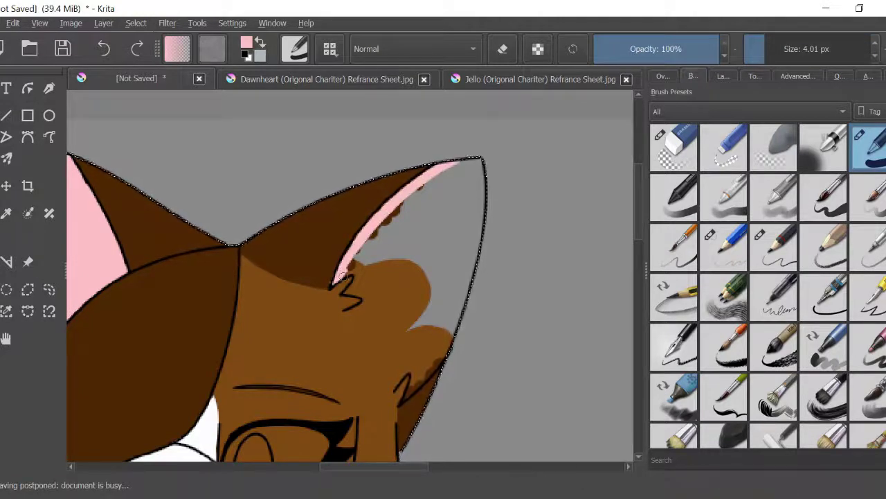
pyautogui.moveTo(381, 256); pyautogui.dragTo(397, 236)
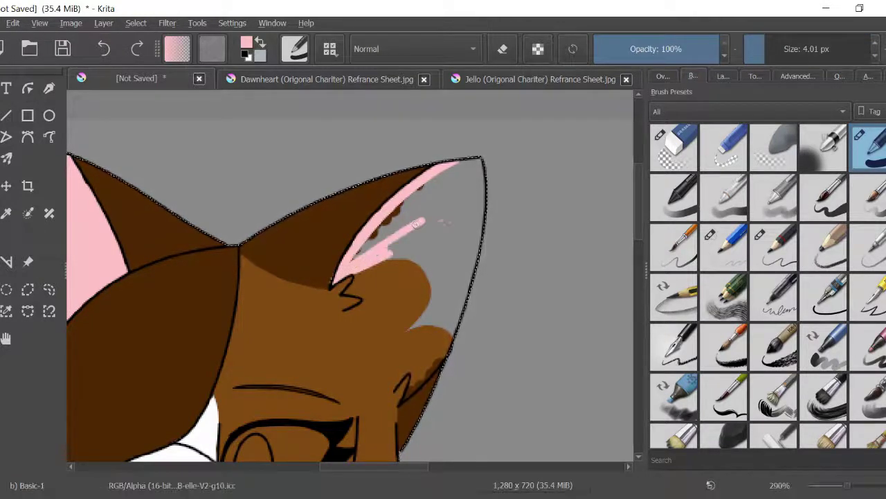
pyautogui.moveTo(362, 258)
pyautogui.mouseDown()
pyautogui.moveTo(416, 214)
pyautogui.moveTo(358, 254)
pyautogui.mouseUp()
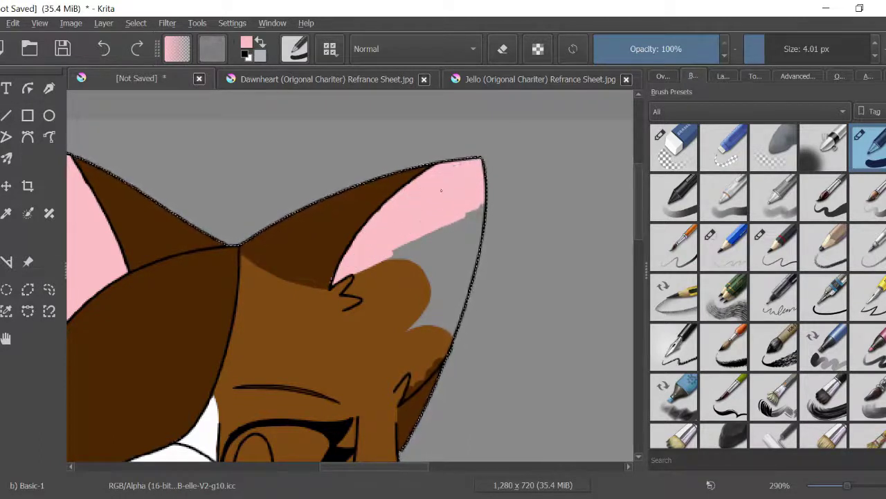
# Fill the rest of the larger cat's second inner ear with pink, shaping its base around the fur tufts with a larger brush
pyautogui.keyDown('ctrl'); pyautogui.click(347, 284); pyautogui.keyUp('ctrl')
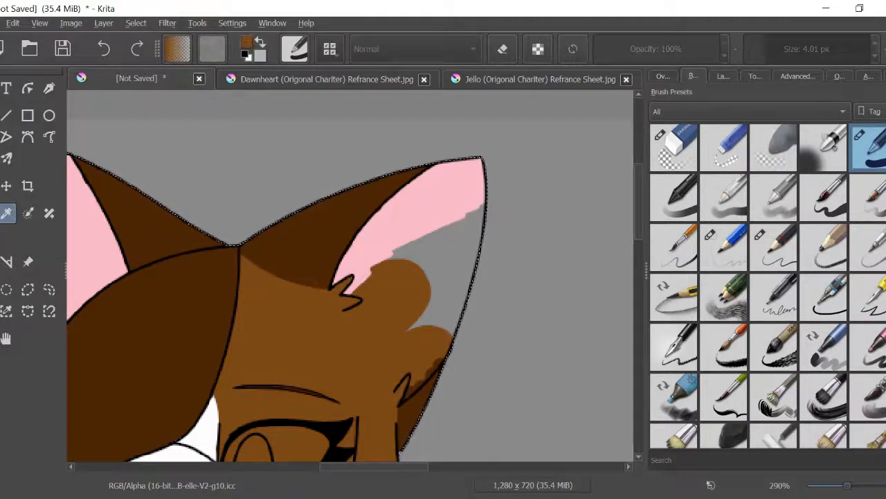
pyautogui.keyDown('ctrl'); pyautogui.click(415, 201); pyautogui.keyUp('ctrl')
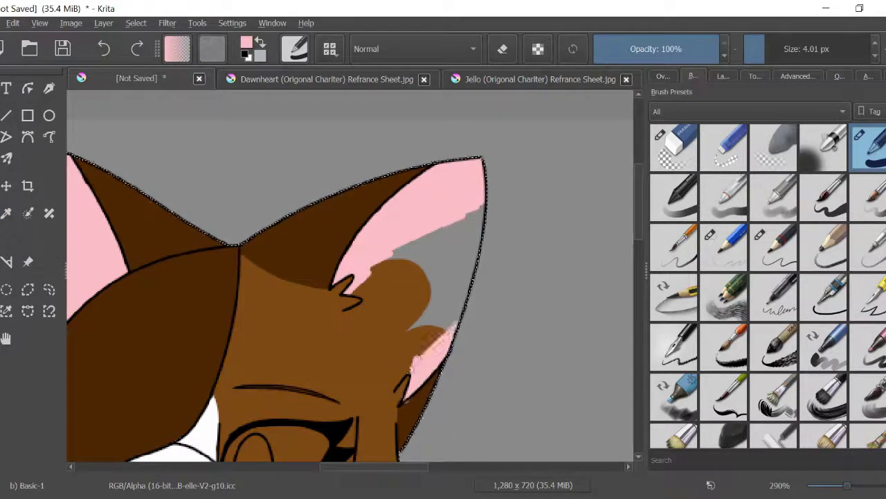
pyautogui.keyDown('ctrl'); pyautogui.click(271, 251); pyautogui.keyUp('ctrl')
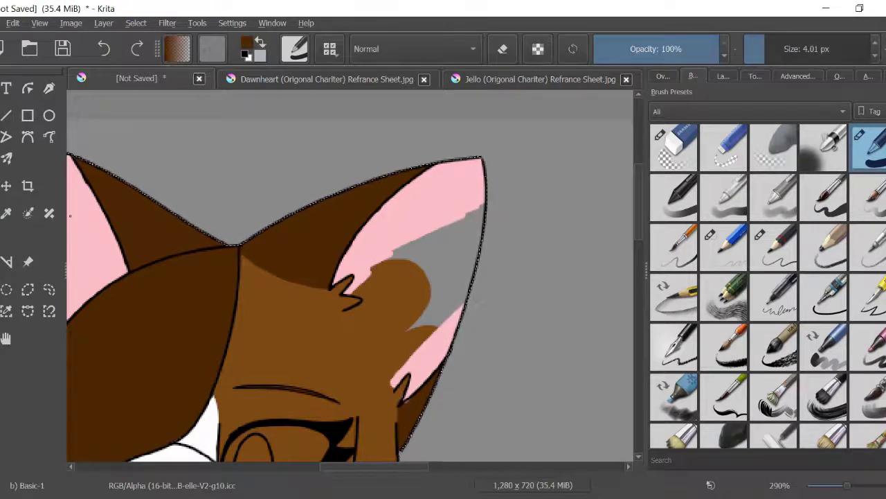
pyautogui.keyDown('ctrl'); pyautogui.click(412, 364); pyautogui.keyUp('ctrl')
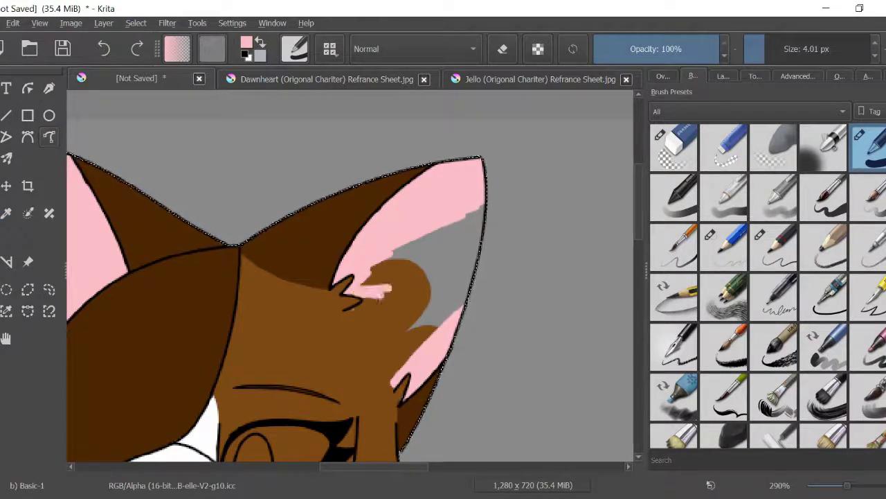
pyautogui.press(']')
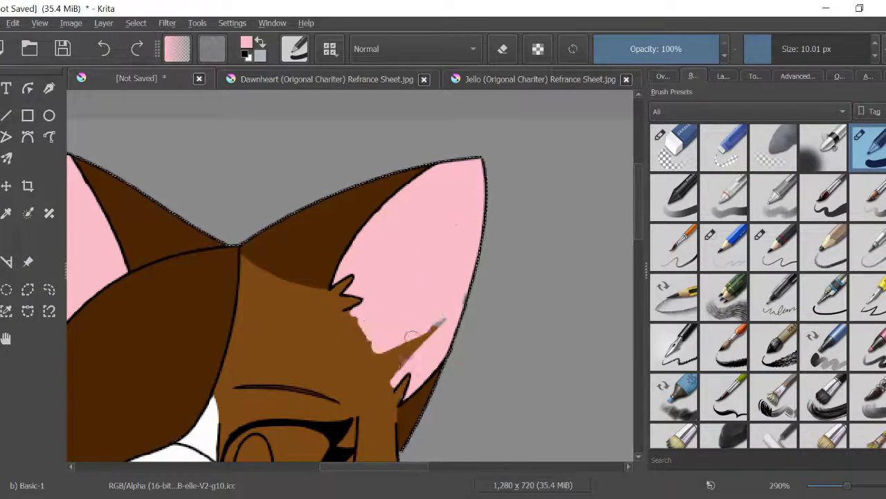
# Extend the dark brown at the lower end of the larger cat's hair and fill its nose with pink
pyautogui.scroll(-3, 349, 277)
pyautogui.hscroll(-3, 350, 277)
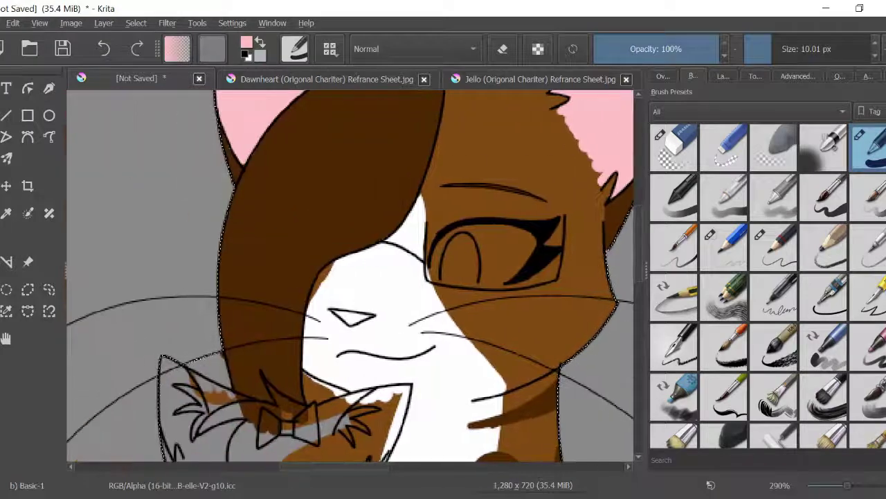
pyautogui.click(6, 261)
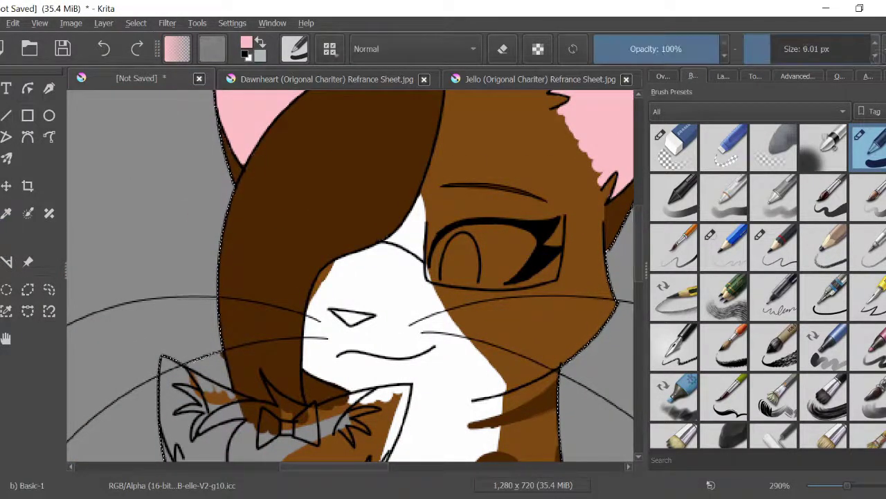
pyautogui.moveTo(336, 313); pyautogui.dragTo(367, 317)
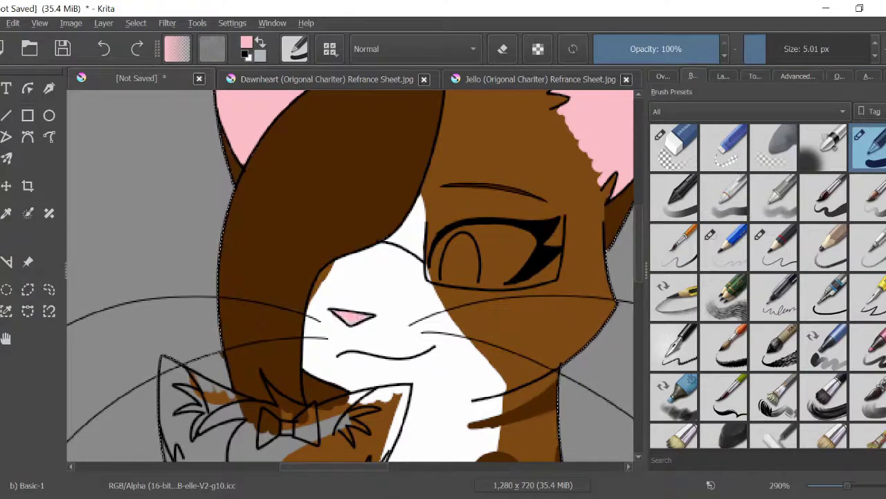
# Fill the larger cat's visible eye with white using a 10 px brush
pyautogui.scroll(5, 564, 229)
pyautogui.press(']')
pyautogui.press('d')
pyautogui.moveTo(248, 322)
pyautogui.mouseDown()
pyautogui.moveTo(450, 252)
pyautogui.moveTo(439, 316)
pyautogui.moveTo(340, 233)
pyautogui.moveTo(307, 311)
pyautogui.mouseUp()
# Fill the larger cat's iris with the teal sampled from the Dawnheart reference sheet
pyautogui.hotkey('ctrl', 'Tab')
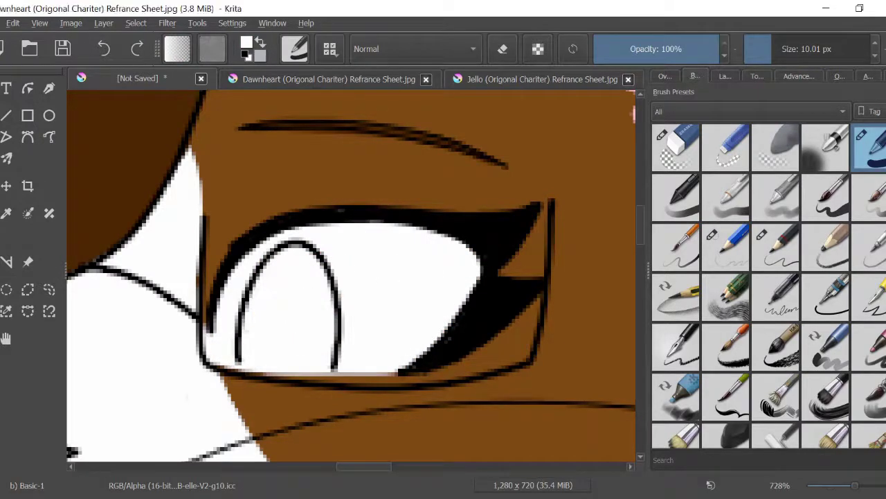
pyautogui.keyDown('ctrl'); pyautogui.click(486, 193); pyautogui.keyUp('ctrl')
pyautogui.hotkey('ctrl', 'shift', 'Tab')
pyautogui.moveTo(257, 357)
pyautogui.mouseDown()
pyautogui.moveTo(282, 267)
pyautogui.moveTo(319, 354)
pyautogui.moveTo(298, 270)
pyautogui.moveTo(293, 342)
pyautogui.mouseUp()
# Shade the larger cat's iris with a darker teal at its upper part and a lighter teal at its base, using a 4 px brush
pyautogui.press('[')
pyautogui.press('[')
pyautogui.press('[')
pyautogui.press('[')
pyautogui.press('[')
pyautogui.press('[')
pyautogui.click(806, 76)
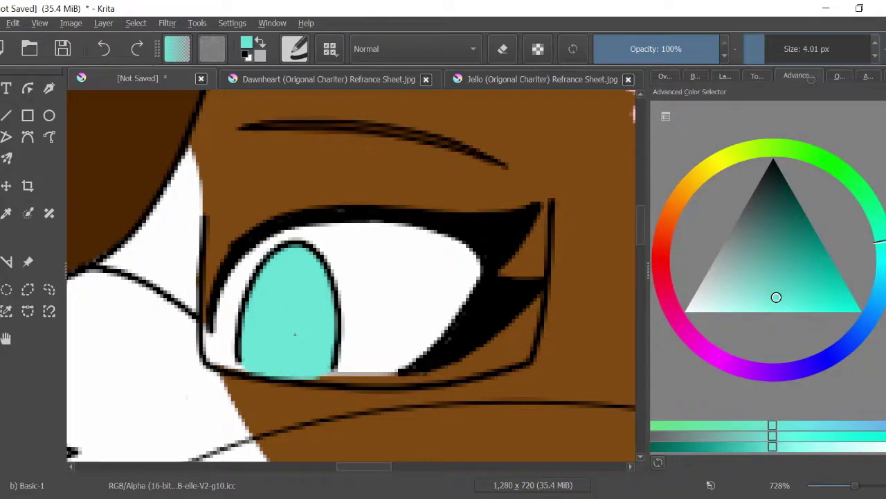
pyautogui.press('k')
pyautogui.press('k')
pyautogui.press('k')
pyautogui.moveTo(257, 295)
pyautogui.mouseDown()
pyautogui.moveTo(322, 289)
pyautogui.moveTo(289, 281)
pyautogui.mouseUp()
pyautogui.press('l')
pyautogui.moveTo(287, 356)
pyautogui.mouseDown()
pyautogui.moveTo(245, 371)
pyautogui.moveTo(333, 374)
pyautogui.mouseUp()
# Paint a black pupil in the larger cat's iris and add white highlights to the eye
pyautogui.press('d')
pyautogui.moveTo(266, 329)
pyautogui.mouseDown()
pyautogui.moveTo(270, 367)
pyautogui.moveTo(274, 317)
pyautogui.moveTo(277, 353)
pyautogui.mouseUp()
pyautogui.press('x')
pyautogui.moveTo(273, 253)
pyautogui.mouseDown()
pyautogui.moveTo(281, 291)
pyautogui.moveTo(290, 274)
pyautogui.mouseUp()
pyautogui.moveTo(320, 354)
pyautogui.mouseDown()
pyautogui.moveTo(333, 361)
pyautogui.moveTo(284, 282)
pyautogui.moveTo(381, 282)
pyautogui.mouseUp()
pyautogui.scroll(-5, 334, 360)
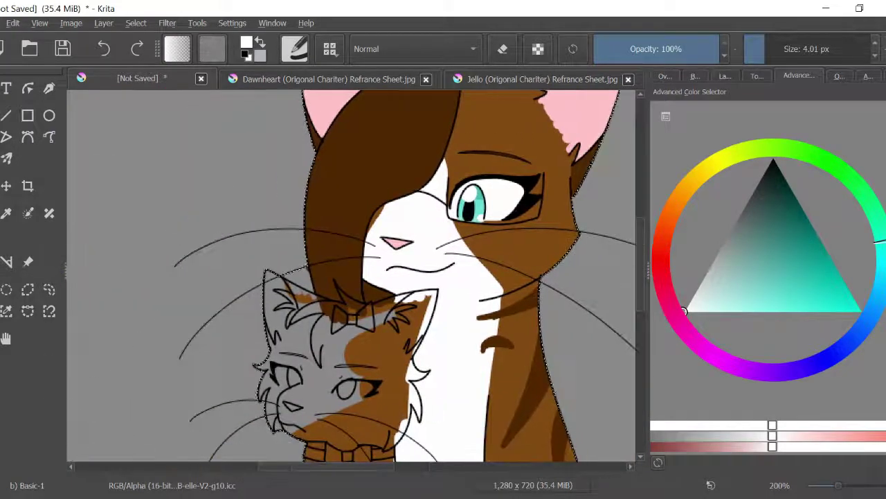
# Sample the dark grey from the Jello reference sheet and paint the smaller cat's first ear and upper forehead with a 10 px brush
pyautogui.scroll(3, 381, 282)
pyautogui.hotkey('ctrl', 'Tab')
pyautogui.hotkey('ctrl', 'Tab')
pyautogui.press('x')
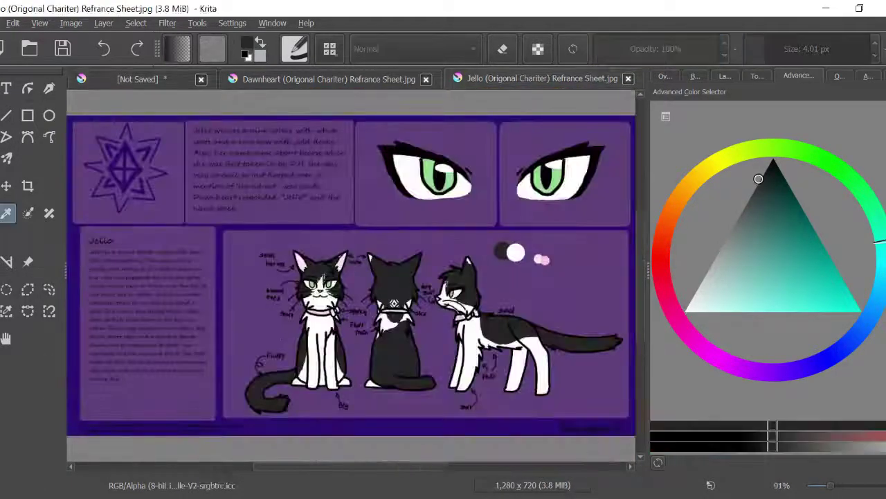
pyautogui.hotkey('ctrl', 'Tab')
pyautogui.scroll(2, 357, 104)
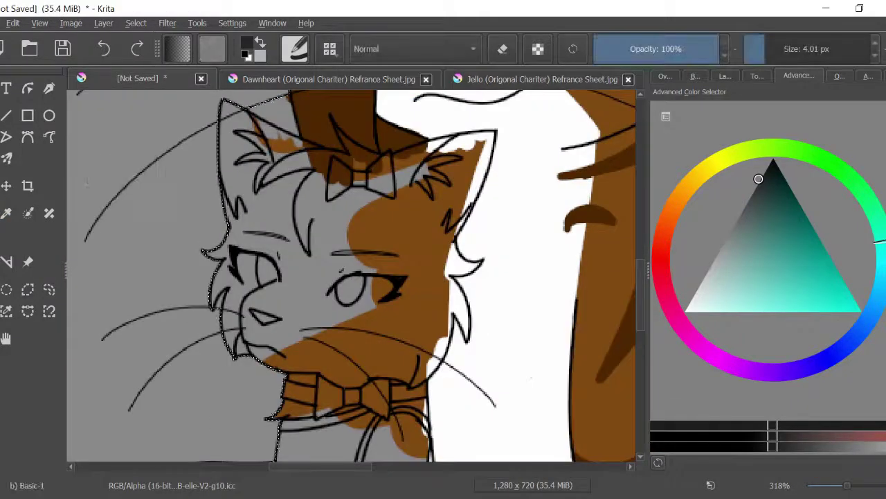
pyautogui.press(']')
pyautogui.press(']')
pyautogui.moveTo(222, 105); pyautogui.dragTo(231, 221)
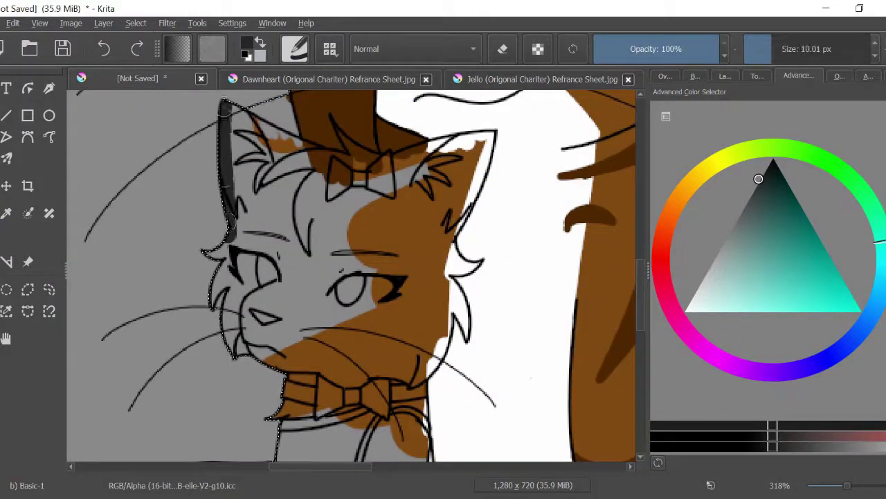
pyautogui.moveTo(239, 119)
pyautogui.mouseDown()
pyautogui.moveTo(309, 152)
pyautogui.moveTo(245, 142)
pyautogui.moveTo(254, 219)
pyautogui.moveTo(284, 169)
pyautogui.moveTo(301, 214)
pyautogui.moveTo(317, 164)
pyautogui.moveTo(354, 168)
pyautogui.moveTo(316, 203)
pyautogui.moveTo(339, 170)
pyautogui.mouseUp()
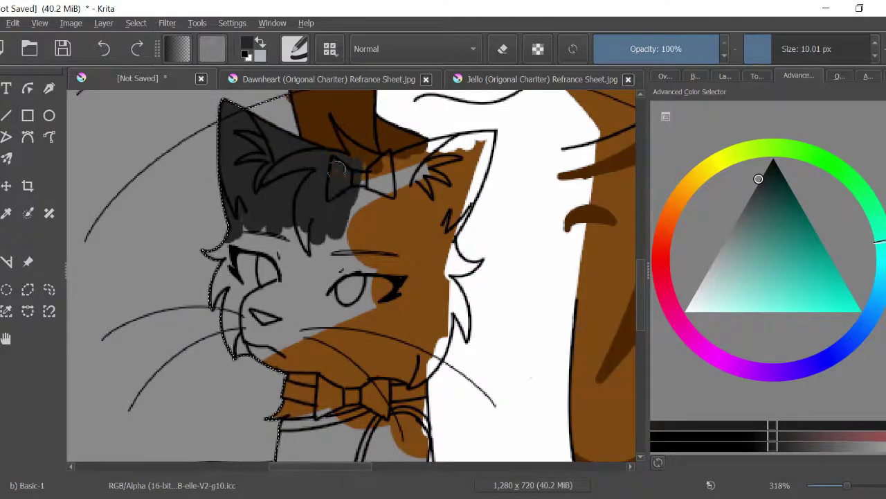
# Paint dark grey over the smaller cat's hair bow, other ear and face down to the collar, using a finer brush around the bow
pyautogui.press('[')
pyautogui.press('[')
pyautogui.press('[')
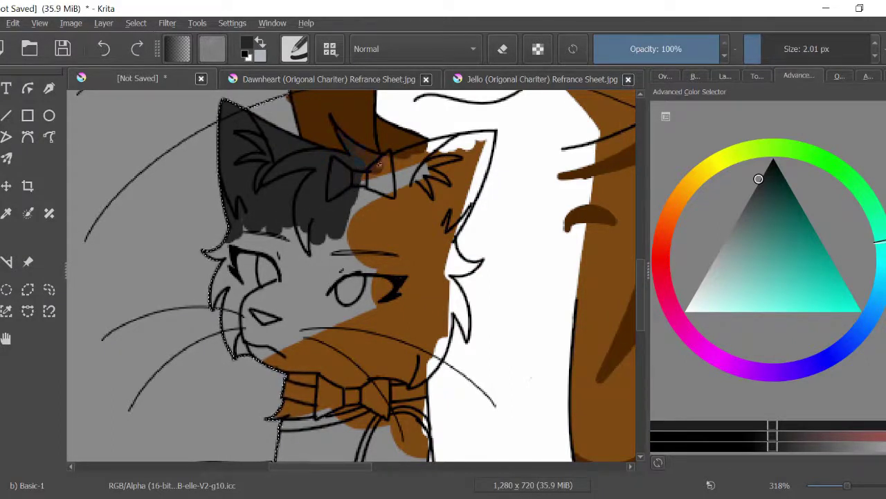
pyautogui.moveTo(424, 178)
pyautogui.mouseDown()
pyautogui.moveTo(398, 165)
pyautogui.moveTo(479, 137)
pyautogui.moveTo(447, 235)
pyautogui.moveTo(346, 203)
pyautogui.mouseUp()
pyautogui.moveTo(422, 152)
pyautogui.mouseDown()
pyautogui.moveTo(361, 220)
pyautogui.moveTo(454, 198)
pyautogui.moveTo(436, 190)
pyautogui.moveTo(421, 229)
pyautogui.moveTo(427, 198)
pyautogui.moveTo(394, 220)
pyautogui.mouseUp()
pyautogui.moveTo(251, 229)
pyautogui.mouseDown()
pyautogui.moveTo(259, 248)
pyautogui.moveTo(250, 331)
pyautogui.moveTo(274, 219)
pyautogui.moveTo(314, 374)
pyautogui.moveTo(331, 260)
pyautogui.moveTo(353, 384)
pyautogui.moveTo(389, 258)
pyautogui.moveTo(287, 404)
pyautogui.mouseUp()
pyautogui.moveTo(404, 374)
pyautogui.mouseDown()
pyautogui.moveTo(421, 240)
pyautogui.moveTo(443, 252)
pyautogui.moveTo(441, 262)
pyautogui.moveTo(462, 258)
pyautogui.moveTo(459, 265)
pyautogui.mouseUp()
# Paint the smaller cat's outer cheek tufts dark grey with a 3 px brush
pyautogui.press('[')
pyautogui.press('[')
pyautogui.press('[')
pyautogui.press('[')
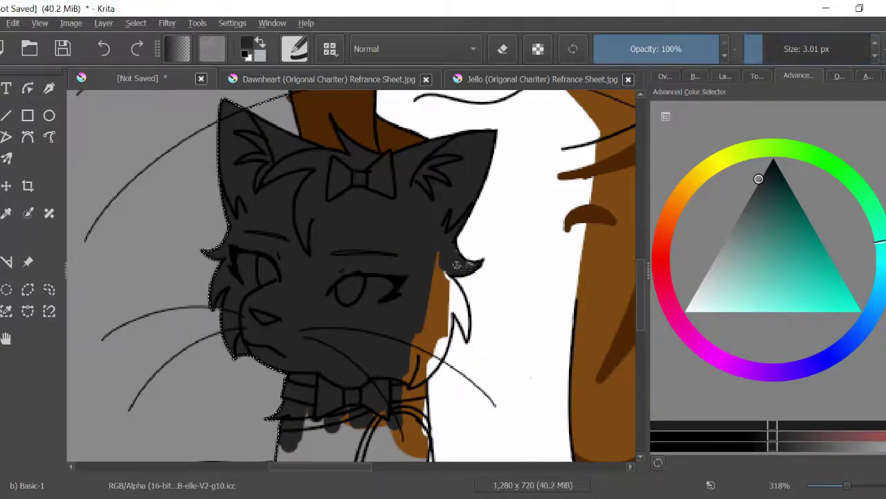
pyautogui.moveTo(466, 328); pyautogui.dragTo(449, 282)
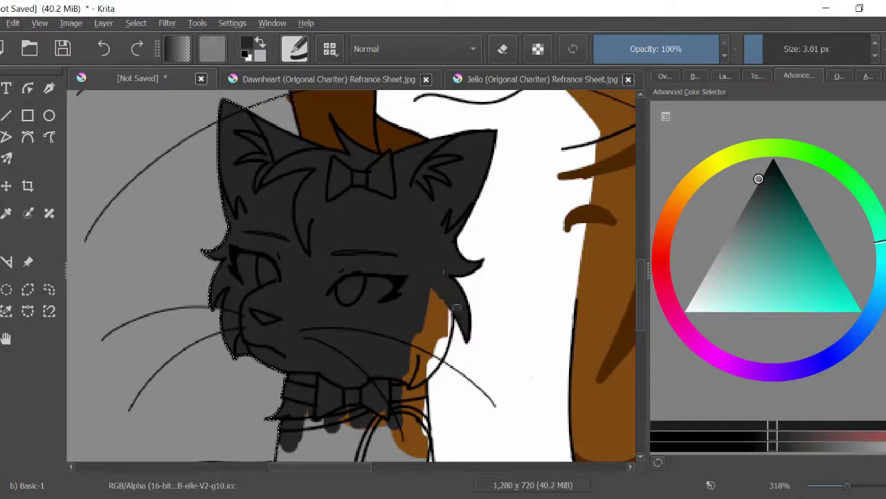
# Cover the remaining brown and white on the smaller cat's cheek and jaw with dark grey, using a 10 px brush
pyautogui.press(']')
pyautogui.press(']')
pyautogui.press(']')
pyautogui.press(']')
pyautogui.press(']')
pyautogui.press(']')
pyautogui.press(']')
pyautogui.moveTo(427, 293)
pyautogui.mouseDown()
pyautogui.moveTo(416, 341)
pyautogui.moveTo(439, 323)
pyautogui.moveTo(434, 351)
pyautogui.moveTo(445, 324)
pyautogui.moveTo(421, 356)
pyautogui.mouseUp()
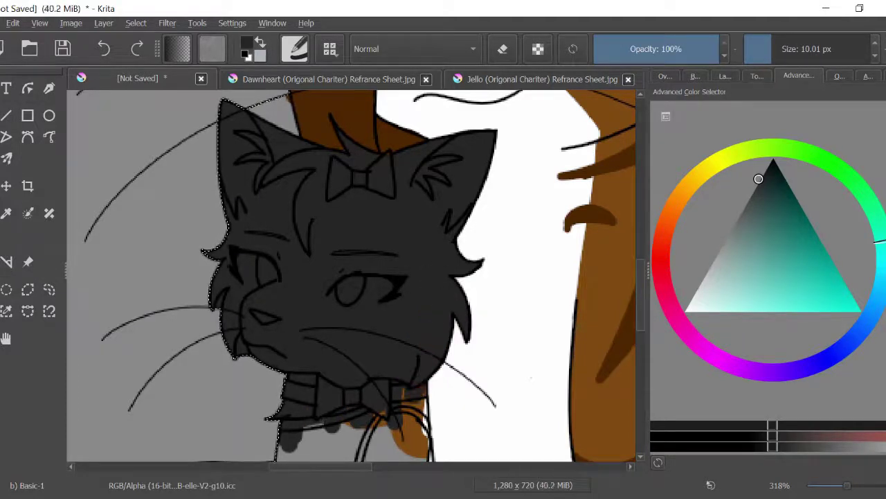
# Paint dark grey down the smaller cat's torso from beneath the neck bow to the larger cat's paw
pyautogui.scroll(-5, 353, 277)
pyautogui.moveTo(367, 180)
pyautogui.mouseDown()
pyautogui.moveTo(389, 178)
pyautogui.moveTo(369, 308)
pyautogui.moveTo(396, 308)
pyautogui.moveTo(440, 279)
pyautogui.moveTo(435, 385)
pyautogui.moveTo(445, 304)
pyautogui.moveTo(473, 305)
pyautogui.moveTo(489, 333)
pyautogui.moveTo(467, 286)
pyautogui.moveTo(483, 355)
pyautogui.mouseUp()
pyautogui.scroll(-3, 415, 277)
pyautogui.hotkey('ctrl', 'z')
pyautogui.hotkey('ctrl', 'z')
pyautogui.hotkey('ctrl', 'z')
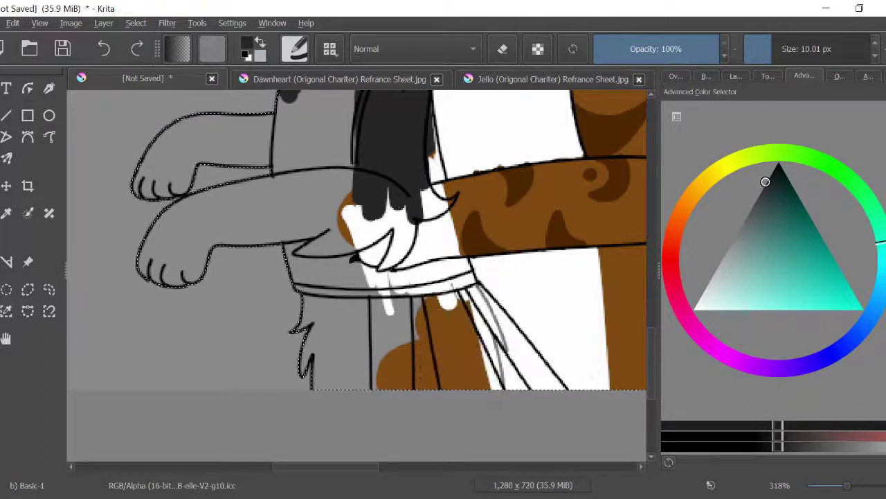
pyautogui.moveTo(720, 48); pyautogui.dragTo(692, 48)
pyautogui.moveTo(446, 303); pyautogui.dragTo(463, 360)
pyautogui.hotkey('ctrl', 'z')
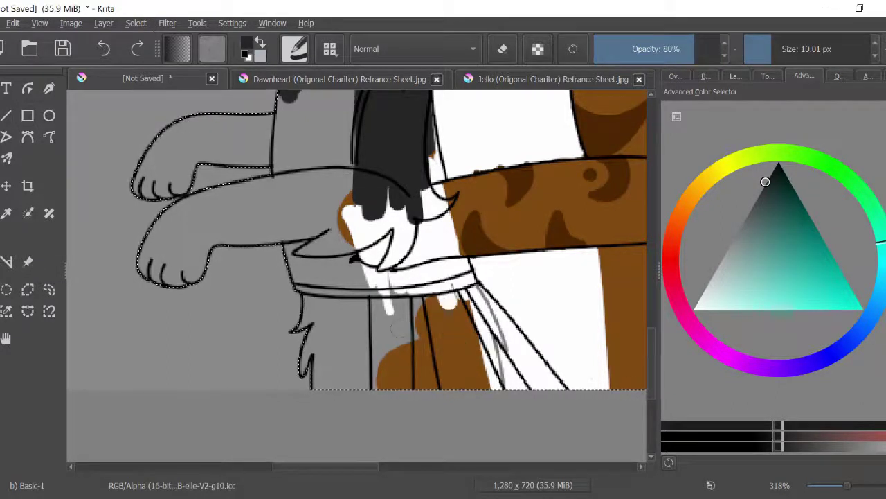
pyautogui.moveTo(391, 284)
pyautogui.mouseDown()
pyautogui.moveTo(408, 353)
pyautogui.moveTo(440, 287)
pyautogui.moveTo(460, 353)
pyautogui.mouseUp()
pyautogui.hotkey('ctrl', 'z')
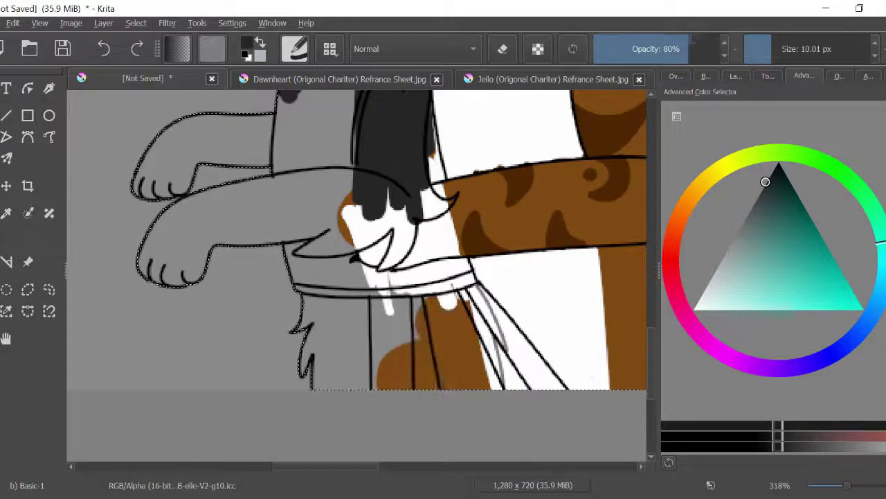
pyautogui.press('o')
pyautogui.press('o')
# Paint a dark grey strip beneath the outer end of the smaller cat's waistband and clean up the stray grey beside it
pyautogui.moveTo(471, 294); pyautogui.dragTo(499, 384)
pyautogui.press('e')
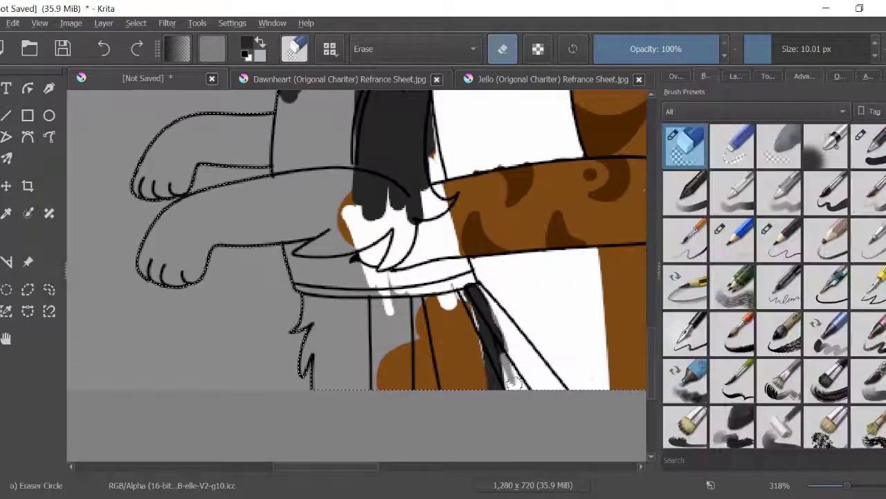
pyautogui.press('e')
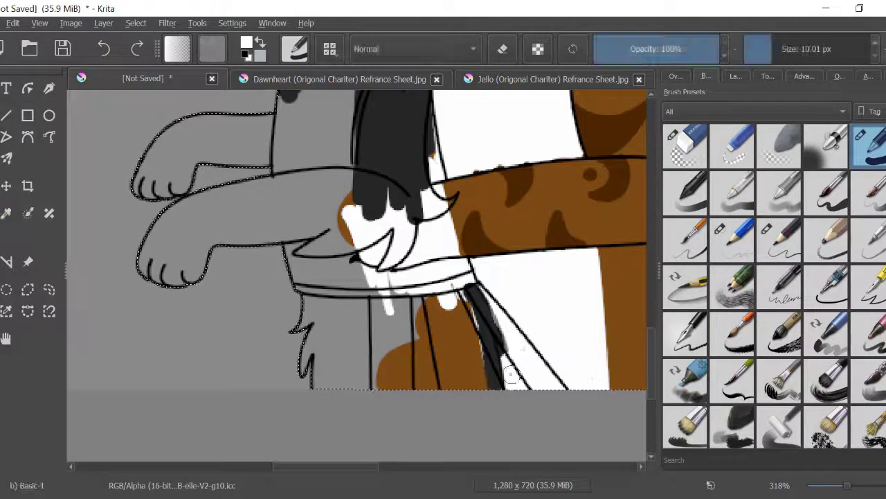
pyautogui.press('[')
pyautogui.press('[')
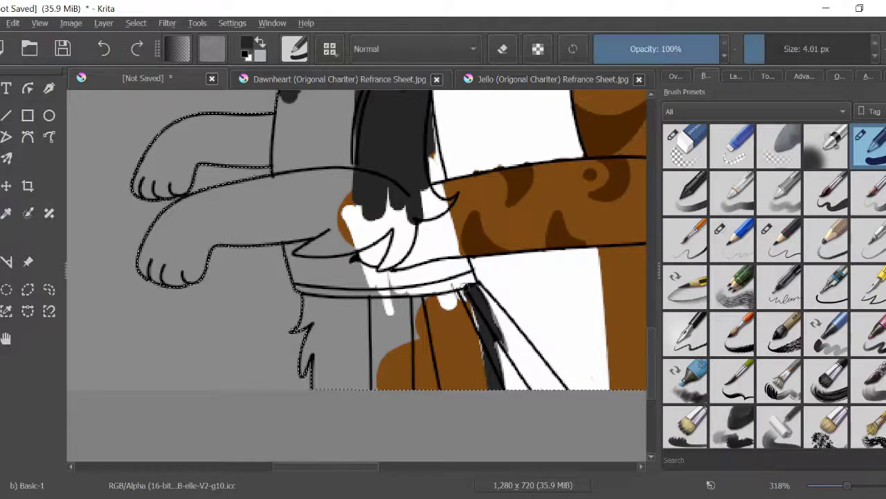
pyautogui.moveTo(463, 285); pyautogui.dragTo(481, 353)
# Fill the back portion below the smaller cat's waistband with dark grey using a 10 px brush
pyautogui.press(']')
pyautogui.press(']')
pyautogui.press(']')
pyautogui.press(']')
pyautogui.moveTo(457, 277)
pyautogui.mouseDown()
pyautogui.moveTo(455, 381)
pyautogui.moveTo(434, 340)
pyautogui.moveTo(432, 364)
pyautogui.moveTo(419, 336)
pyautogui.moveTo(425, 367)
pyautogui.mouseUp()
pyautogui.moveTo(405, 281); pyautogui.dragTo(405, 349)
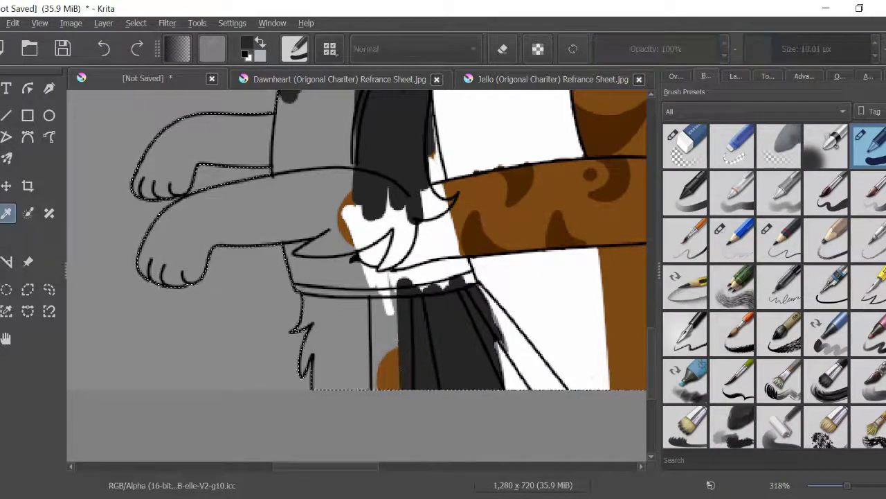
# Fill the front portion below the smaller cat's waistband with white, and paint white on its torso beneath the neck bow
pyautogui.press('x')
pyautogui.moveTo(336, 285)
pyautogui.mouseDown()
pyautogui.moveTo(349, 359)
pyautogui.moveTo(385, 317)
pyautogui.mouseUp()
pyautogui.scroll(3, 386, 317)
pyautogui.moveTo(386, 145)
pyautogui.mouseDown()
pyautogui.moveTo(405, 264)
pyautogui.moveTo(392, 148)
pyautogui.moveTo(415, 261)
pyautogui.moveTo(436, 289)
pyautogui.moveTo(410, 281)
pyautogui.moveTo(423, 288)
pyautogui.moveTo(385, 342)
pyautogui.moveTo(370, 324)
pyautogui.moveTo(376, 176)
pyautogui.moveTo(371, 297)
pyautogui.mouseUp()
# Cover the dark grey on the smaller cat's shoulder with white using a 3 px brush, and sample the larger cat's brown
pyautogui.press('[')
pyautogui.press('[')
pyautogui.press('[')
pyautogui.press('[')
pyautogui.press('[')
pyautogui.press('[')
pyautogui.press('[')
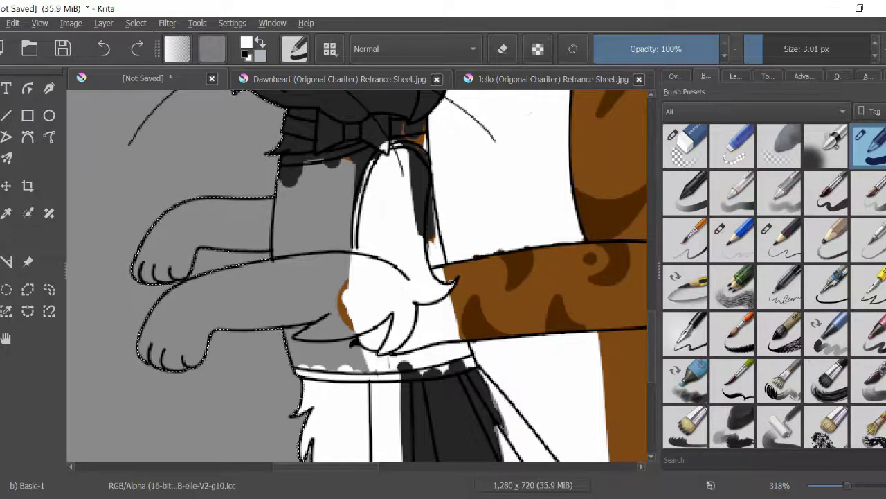
pyautogui.keyDown('ctrl'); pyautogui.click(453, 281); pyautogui.keyUp('ctrl')
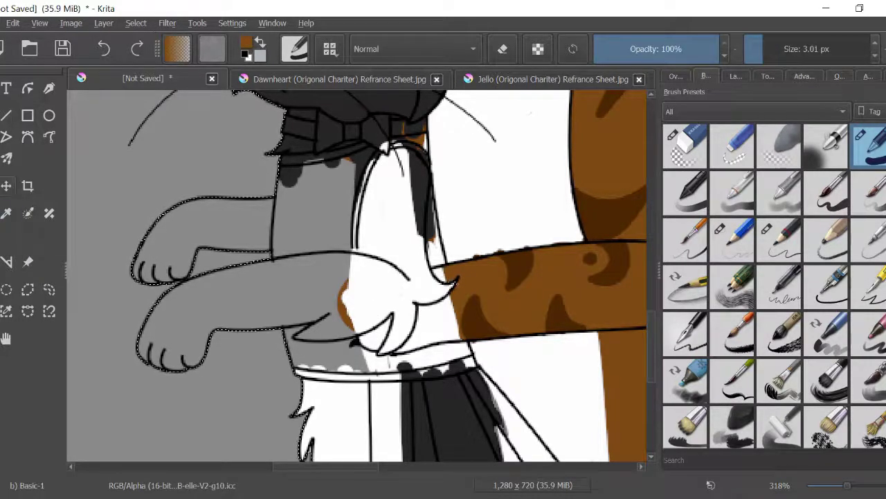
# Paint both of the smaller cat's forelegs and paws white with a 10 px brush
pyautogui.press('x')
pyautogui.press(']')
pyautogui.press(']')
pyautogui.press(']')
pyautogui.press(']')
pyautogui.press(']')
pyautogui.press(']')
pyautogui.press(']')
pyautogui.press(']')
pyautogui.press('[')
pyautogui.moveTo(350, 253)
pyautogui.mouseDown()
pyautogui.moveTo(365, 269)
pyautogui.moveTo(255, 319)
pyautogui.moveTo(317, 330)
pyautogui.moveTo(355, 318)
pyautogui.moveTo(321, 308)
pyautogui.moveTo(194, 350)
pyautogui.mouseUp()
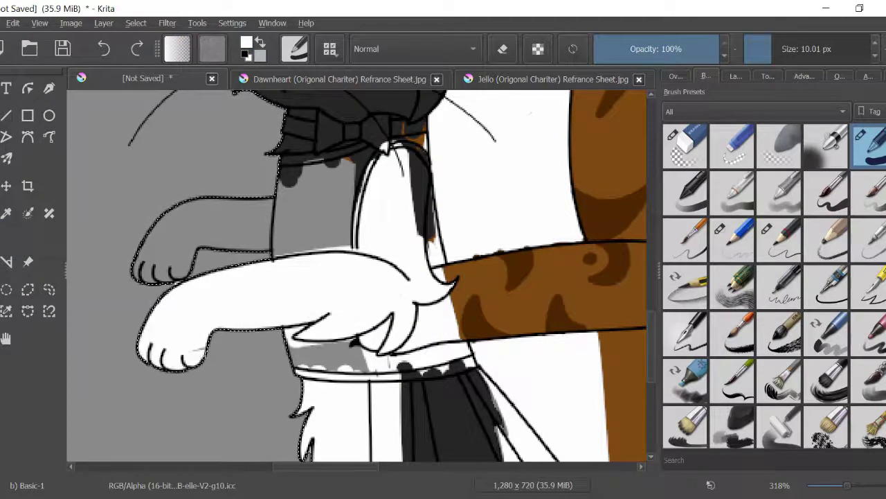
pyautogui.moveTo(177, 287); pyautogui.dragTo(155, 240)
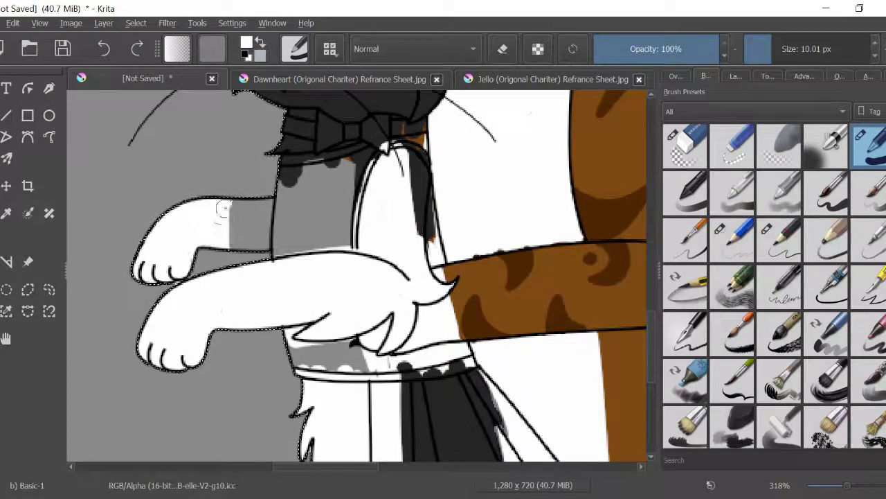
# Outline the peak of the smaller cat's face marking between its eyes in white with a 3 px brush
pyautogui.scroll(5, 358, 277)
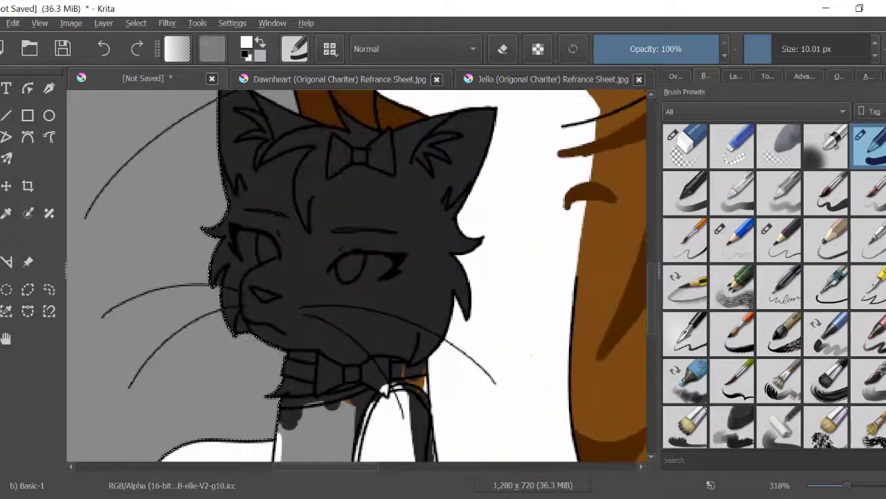
pyautogui.press('[')
pyautogui.press('[')
pyautogui.press('[')
pyautogui.press('[')
pyautogui.press('[')
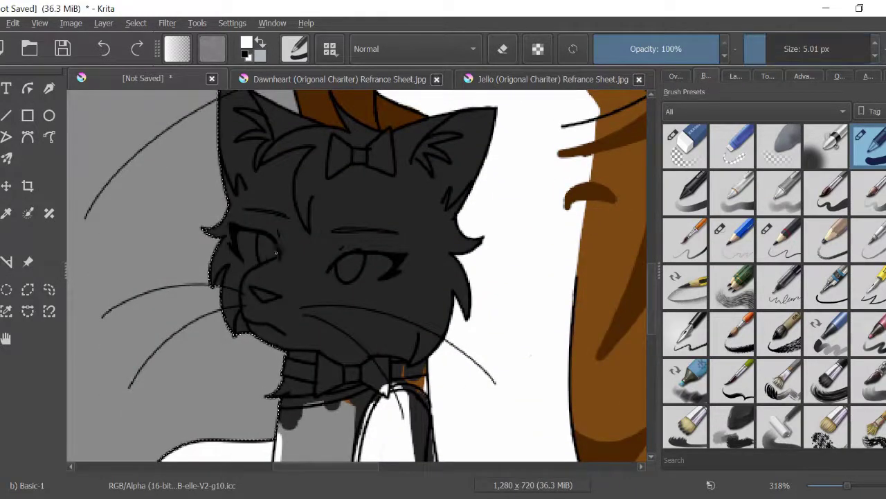
pyautogui.press('[')
pyautogui.hotkey('ctrl', 'z')
pyautogui.press('[')
pyautogui.moveTo(266, 265); pyautogui.dragTo(291, 235)
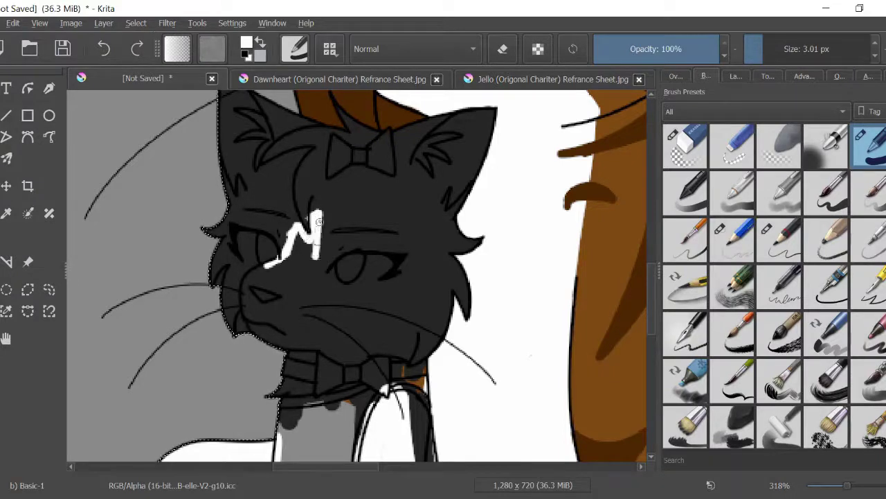
pyautogui.moveTo(317, 239)
pyautogui.mouseDown()
pyautogui.moveTo(351, 274)
pyautogui.moveTo(322, 263)
pyautogui.moveTo(355, 285)
pyautogui.moveTo(398, 338)
pyautogui.mouseUp()
pyautogui.moveTo(364, 286); pyautogui.dragTo(410, 350)
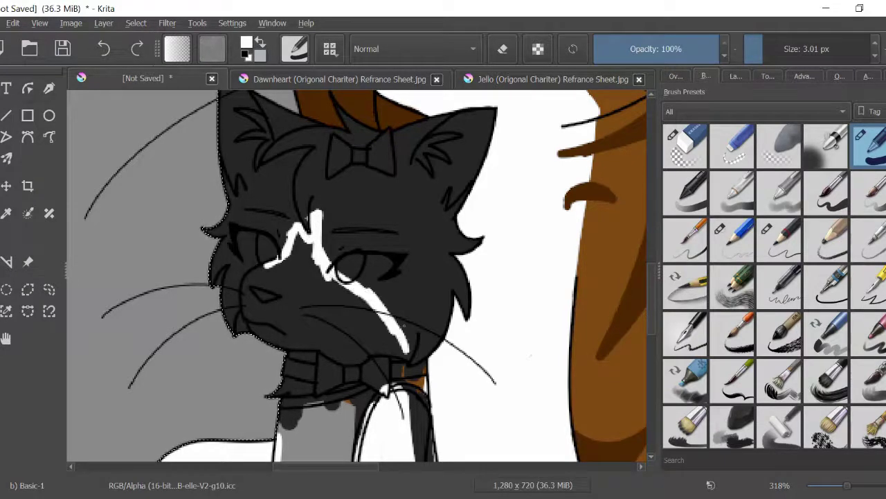
pyautogui.hotkey('ctrl', 'z')
pyautogui.hotkey('ctrl', 'z')
# Outline the white face marking from the forehead peak beneath the near eye to the edge of the smaller cat's cheek
pyautogui.moveTo(316, 220)
pyautogui.mouseDown()
pyautogui.moveTo(334, 277)
pyautogui.moveTo(419, 320)
pyautogui.moveTo(450, 315)
pyautogui.mouseUp()
pyautogui.press('e')
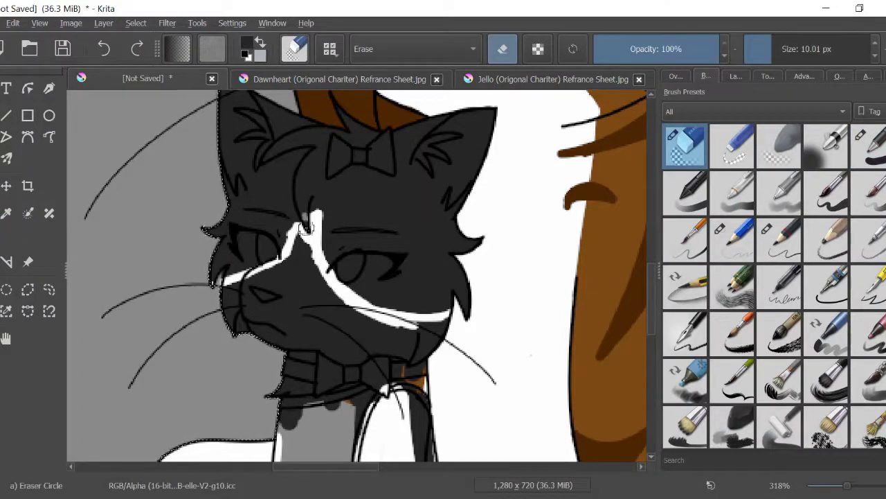
pyautogui.press('e')
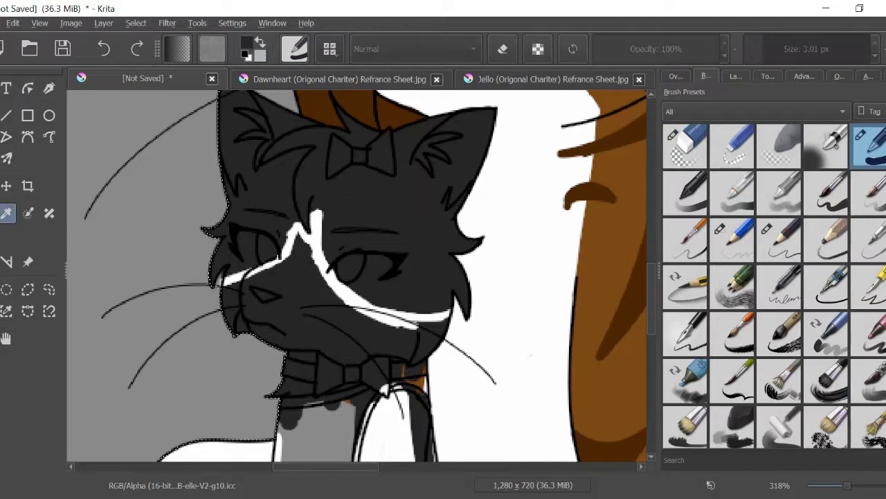
# Fill the smaller cat's nose bridge, muzzle, cheeks and neck with white using a 7 to 8 px brush
pyautogui.press('x')
pyautogui.press(']')
pyautogui.press(']')
pyautogui.press(']')
pyautogui.press(']')
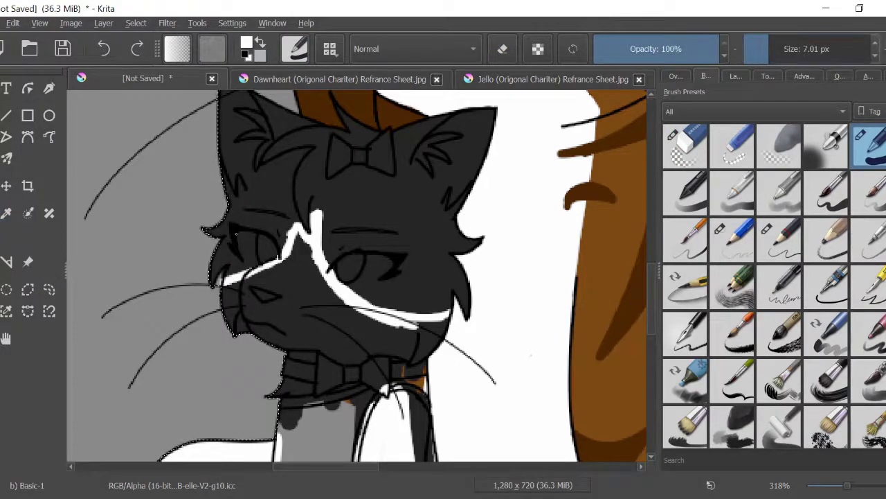
pyautogui.moveTo(437, 325)
pyautogui.mouseDown()
pyautogui.moveTo(424, 349)
pyautogui.moveTo(398, 340)
pyautogui.mouseUp()
pyautogui.moveTo(299, 230)
pyautogui.mouseDown()
pyautogui.moveTo(331, 299)
pyautogui.moveTo(329, 349)
pyautogui.moveTo(371, 332)
pyautogui.moveTo(432, 329)
pyautogui.mouseUp()
pyautogui.moveTo(290, 259); pyautogui.dragTo(246, 281)
pyautogui.moveTo(297, 252)
pyautogui.mouseDown()
pyautogui.moveTo(271, 307)
pyautogui.moveTo(285, 311)
pyautogui.moveTo(275, 295)
pyautogui.moveTo(296, 285)
pyautogui.moveTo(308, 290)
pyautogui.moveTo(318, 351)
pyautogui.moveTo(398, 406)
pyautogui.moveTo(317, 361)
pyautogui.moveTo(292, 330)
pyautogui.moveTo(292, 400)
pyautogui.moveTo(332, 349)
pyautogui.moveTo(386, 351)
pyautogui.moveTo(394, 396)
pyautogui.moveTo(407, 355)
pyautogui.moveTo(401, 405)
pyautogui.moveTo(419, 360)
pyautogui.mouseUp()
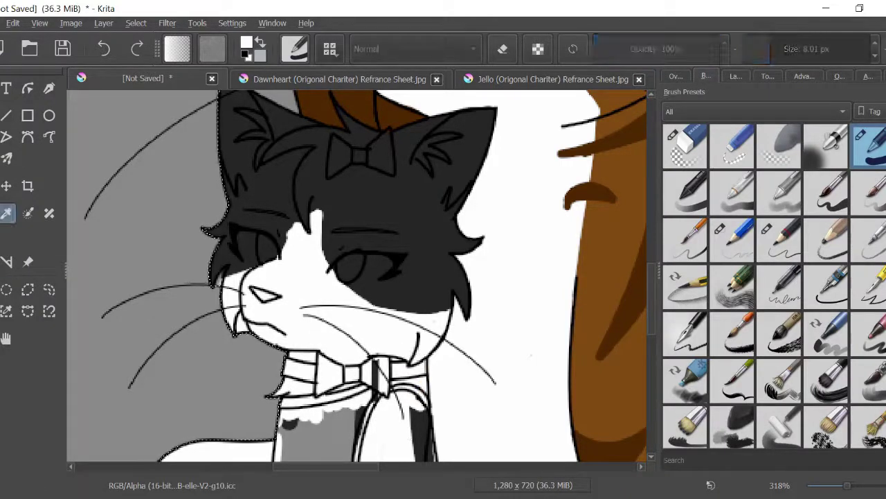
pyautogui.press('x')
pyautogui.press('x')
# Sample the pale inner-ear pink from the Jello reference sheet and paint it along the upper edge of the smaller cat's near ear
pyautogui.scroll(3, 631, 266)
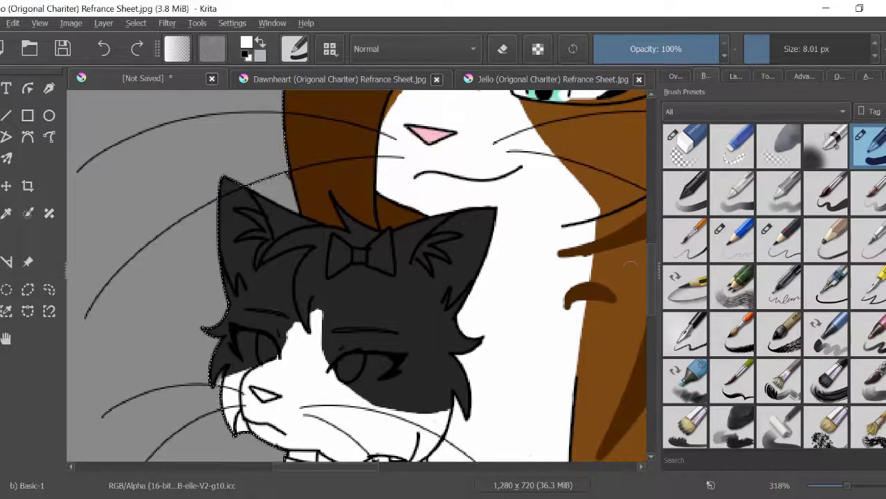
pyautogui.hotkey('ctrl', 'Tab')
pyautogui.press('[')
pyautogui.press('[')
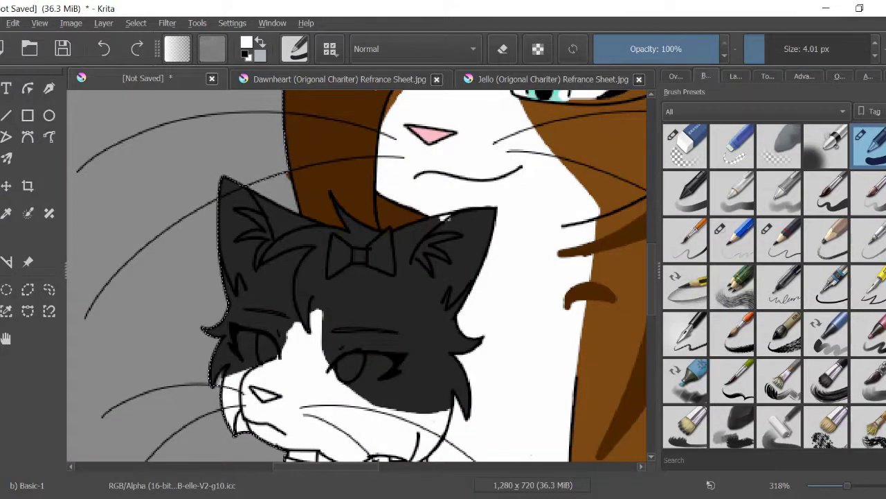
pyautogui.hotkey('ctrl', 'Tab')
pyautogui.keyDown('ctrl'); pyautogui.click(534, 248); pyautogui.keyUp('ctrl')
pyautogui.hotkey('ctrl', 'Tab')
pyautogui.moveTo(435, 233); pyautogui.dragTo(469, 217)
pyautogui.press('[')
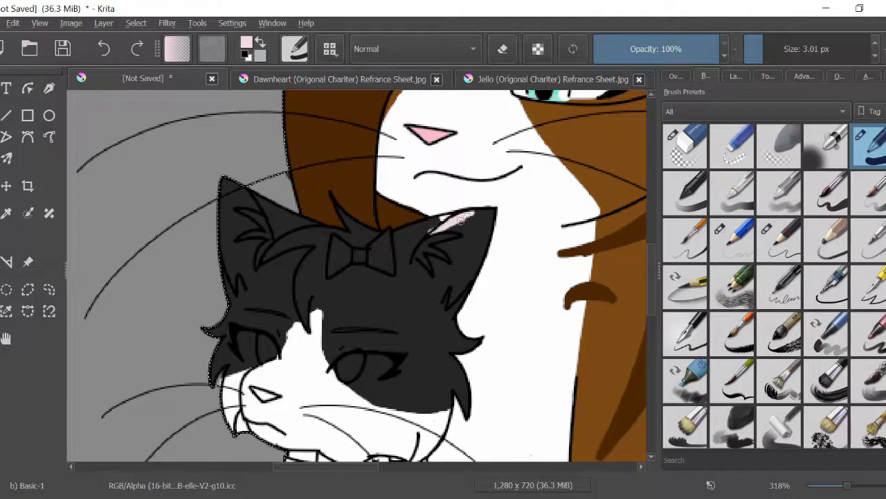
pyautogui.press('[')
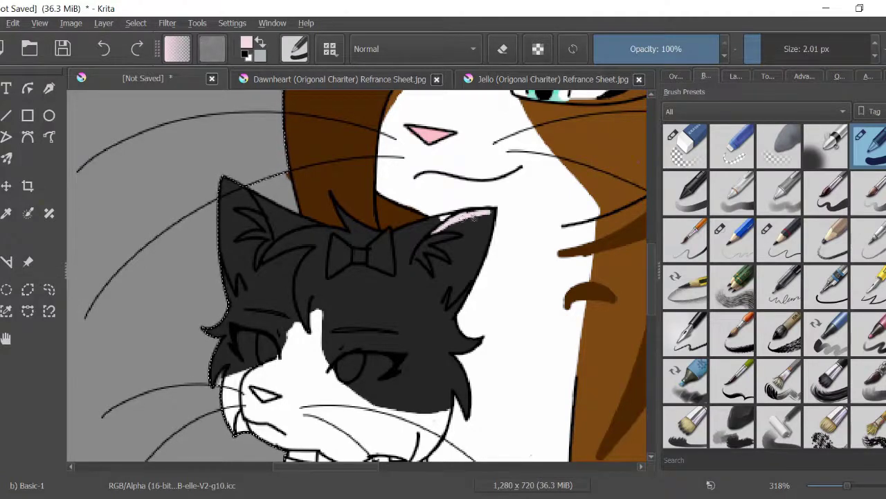
# Fill the insides of both of the smaller cat's ears with pale pink, enlarging the brush to 6 px
pyautogui.moveTo(490, 217); pyautogui.dragTo(454, 302)
pyautogui.press(']')
pyautogui.press(']')
pyautogui.press(']')
pyautogui.press(']')
pyautogui.moveTo(444, 239)
pyautogui.mouseDown()
pyautogui.moveTo(481, 221)
pyautogui.moveTo(447, 287)
pyautogui.moveTo(425, 274)
pyautogui.mouseUp()
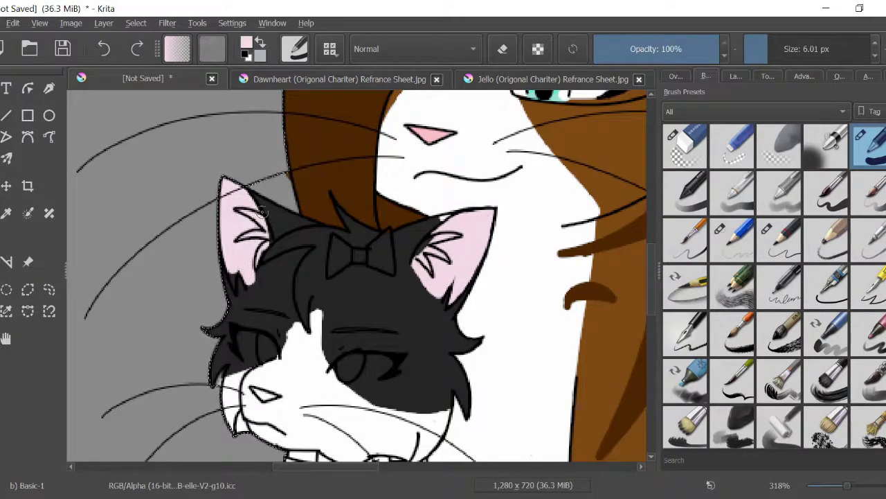
# Paint the fur tufts inside both of the smaller cat's ears white with a 3 px brush
pyautogui.press('[')
pyautogui.press('[')
pyautogui.press('[')
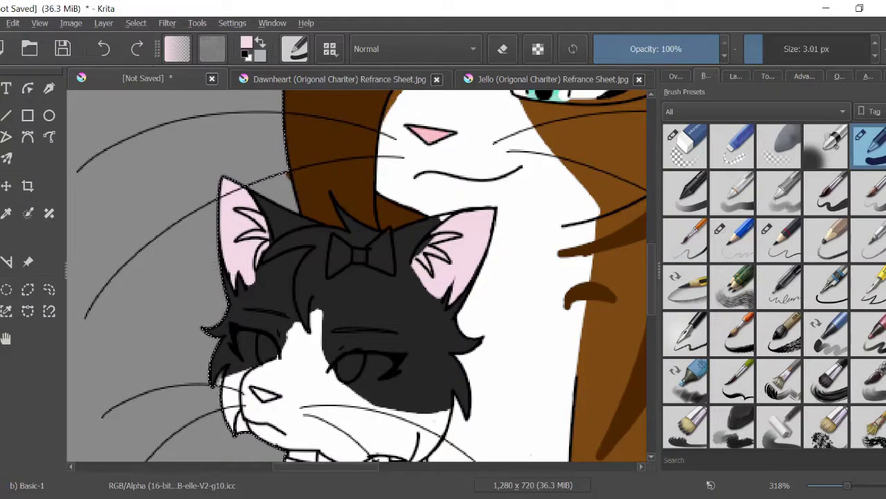
pyautogui.keyDown('ctrl'); pyautogui.click(449, 236); pyautogui.keyUp('ctrl')
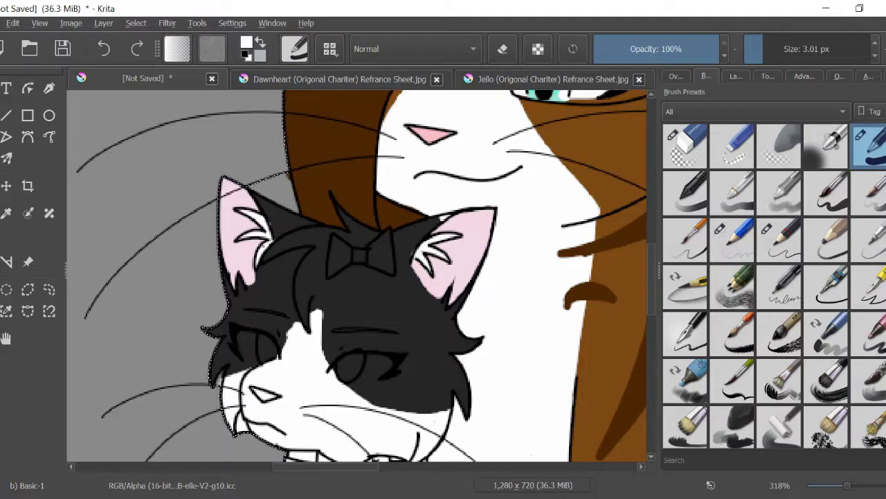
# Fill in the smaller cat's eyebrows with a dark colour and paint its nose pale pink
pyautogui.press('d')
pyautogui.click(804, 76)
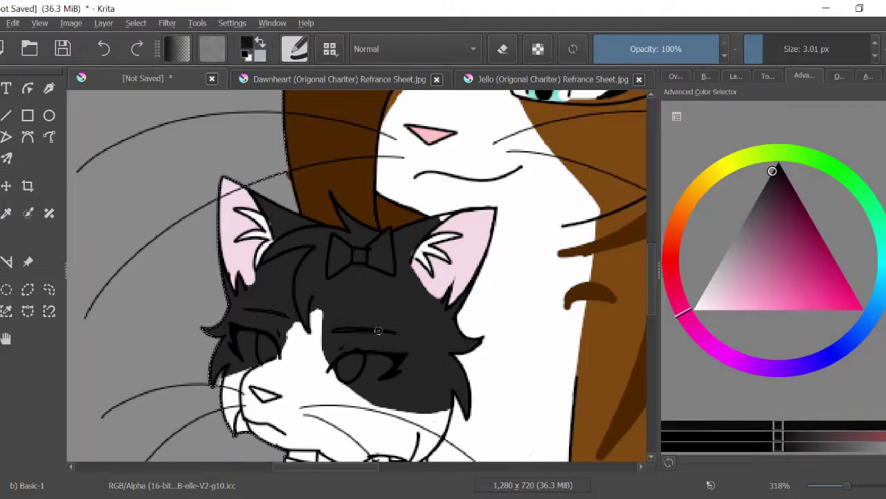
pyautogui.click(712, 302)
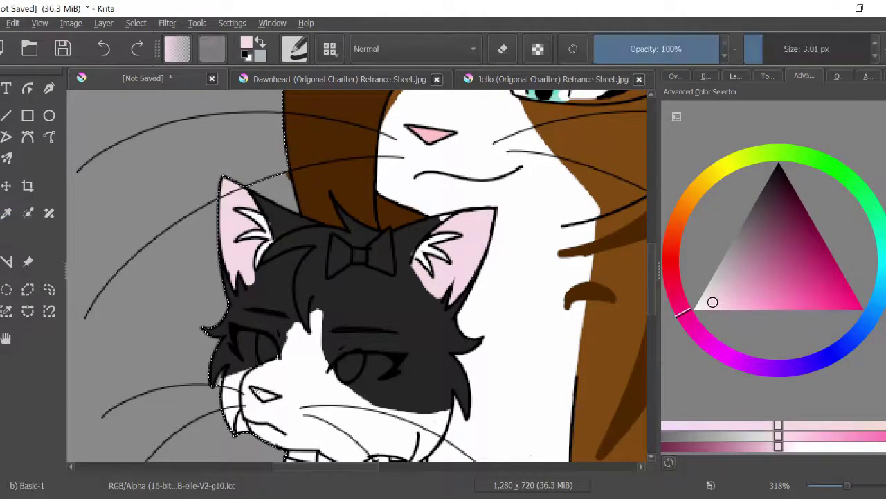
# Choose white and fill both of the smaller cat's eyes with it
pyautogui.moveTo(713, 302); pyautogui.dragTo(693, 309)
pyautogui.moveTo(201, 302); pyautogui.dragTo(454, 424)
pyautogui.moveTo(361, 286)
pyautogui.mouseDown()
pyautogui.moveTo(389, 268)
pyautogui.moveTo(422, 298)
pyautogui.mouseUp()
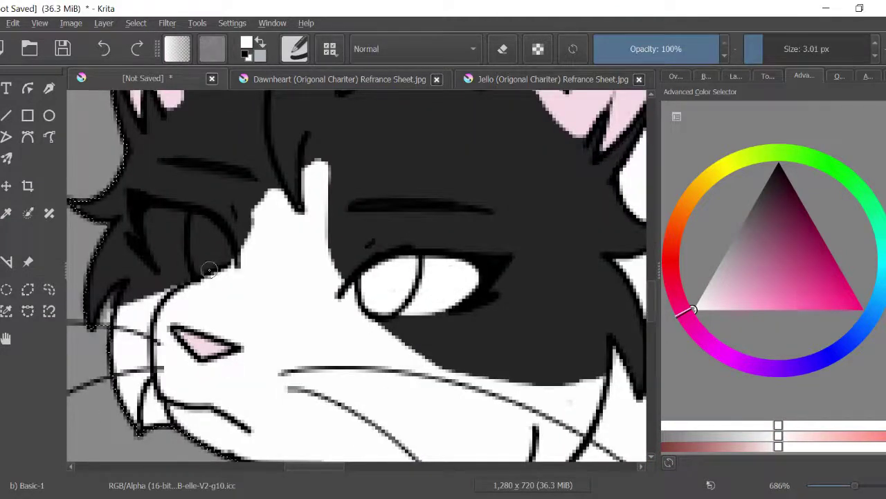
pyautogui.moveTo(209, 269)
pyautogui.mouseDown()
pyautogui.moveTo(184, 269)
pyautogui.moveTo(151, 209)
pyautogui.moveTo(222, 266)
pyautogui.moveTo(147, 217)
pyautogui.moveTo(223, 244)
pyautogui.moveTo(186, 270)
pyautogui.moveTo(206, 256)
pyautogui.moveTo(170, 245)
pyautogui.mouseUp()
# Sample the light eye green from the Jello reference sheet and fill both of the smaller cat's irises with it
pyautogui.click(553, 79)
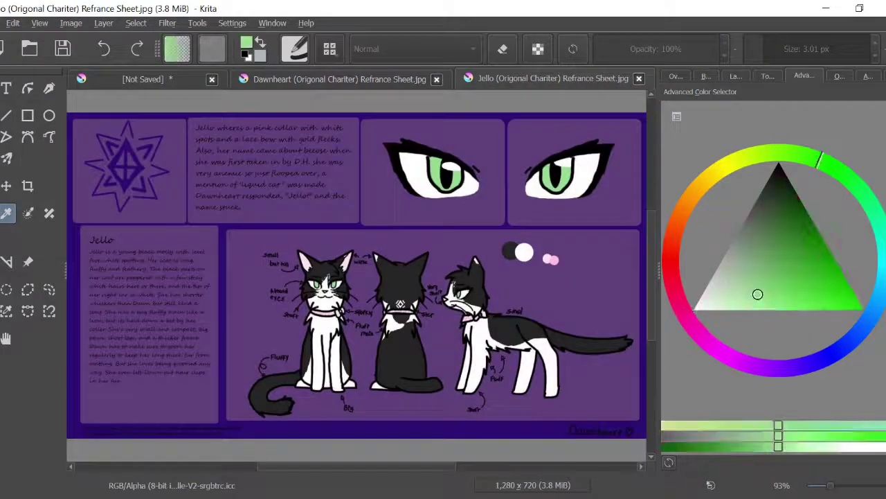
pyautogui.click(142, 79)
pyautogui.moveTo(374, 277)
pyautogui.mouseDown()
pyautogui.moveTo(385, 267)
pyautogui.moveTo(396, 278)
pyautogui.mouseUp()
pyautogui.moveTo(207, 255)
pyautogui.mouseDown()
pyautogui.moveTo(208, 243)
pyautogui.moveTo(203, 270)
pyautogui.mouseUp()
# Shade the upper part of both irises with a darker green
pyautogui.keyDown('ctrl'); pyautogui.click(372, 275); pyautogui.keyUp('ctrl')
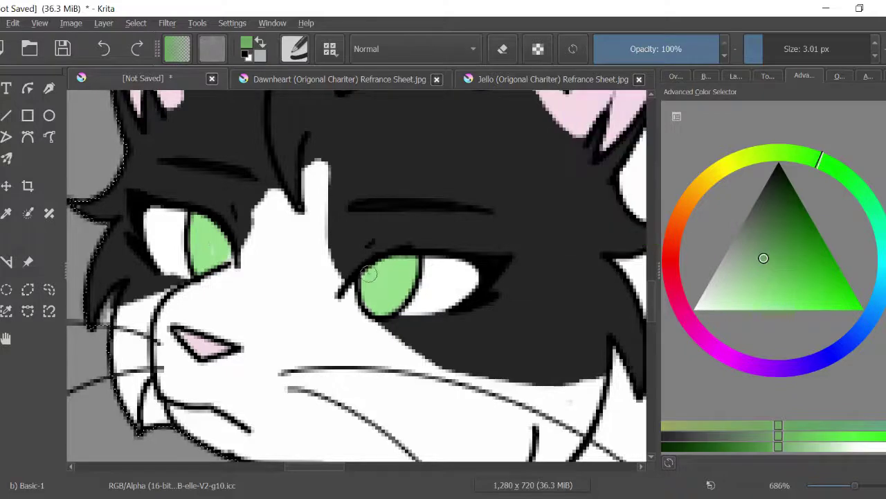
pyautogui.moveTo(372, 274); pyautogui.dragTo(416, 262)
pyautogui.moveTo(202, 239); pyautogui.dragTo(197, 222)
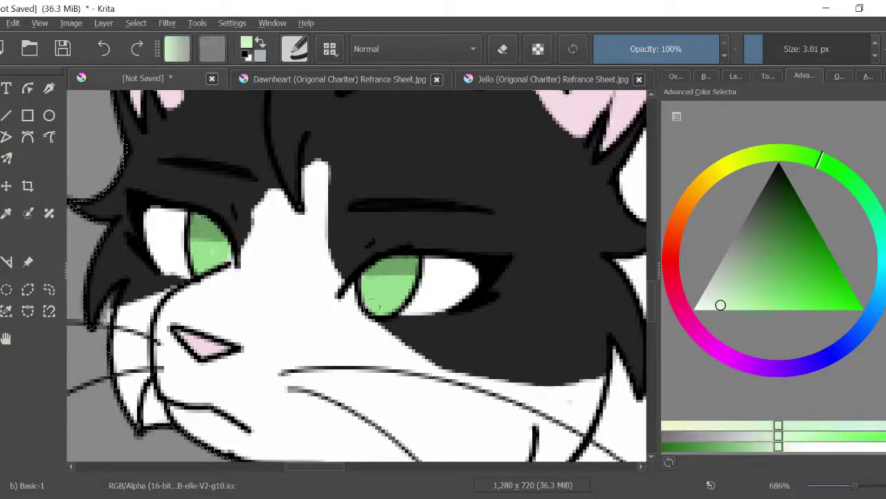
# Paint black pupils and white highlights in both of the smaller cat's eyes
pyautogui.keyDown('ctrl'); pyautogui.click(599, 206); pyautogui.keyUp('ctrl')
pyautogui.moveTo(374, 263); pyautogui.dragTo(396, 255)
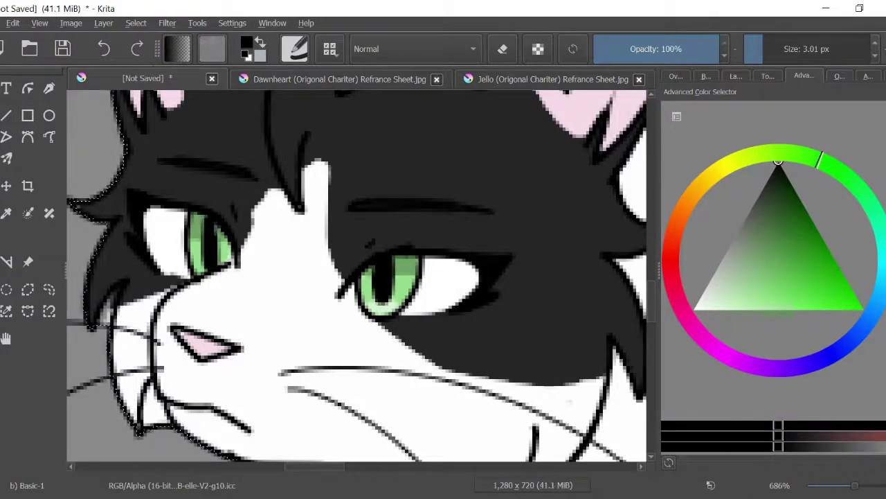
pyautogui.press('x')
pyautogui.moveTo(202, 230); pyautogui.dragTo(196, 218)
pyautogui.moveTo(376, 268); pyautogui.dragTo(381, 275)
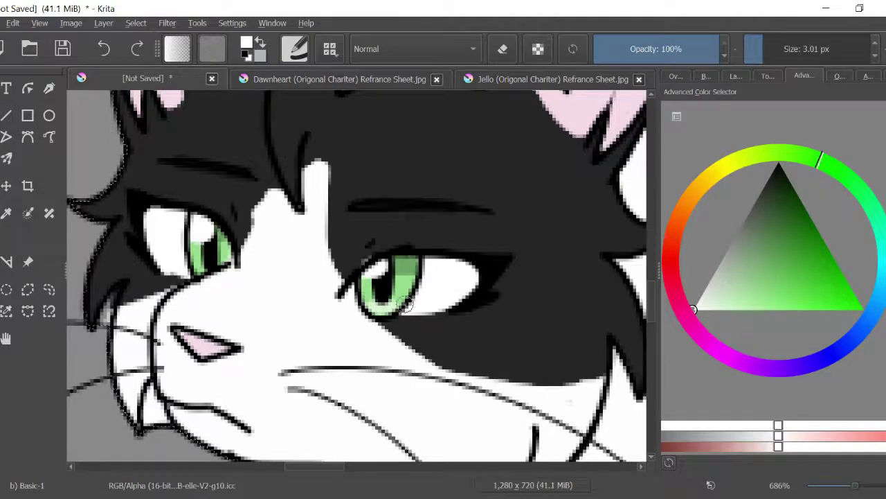
pyautogui.press('x')
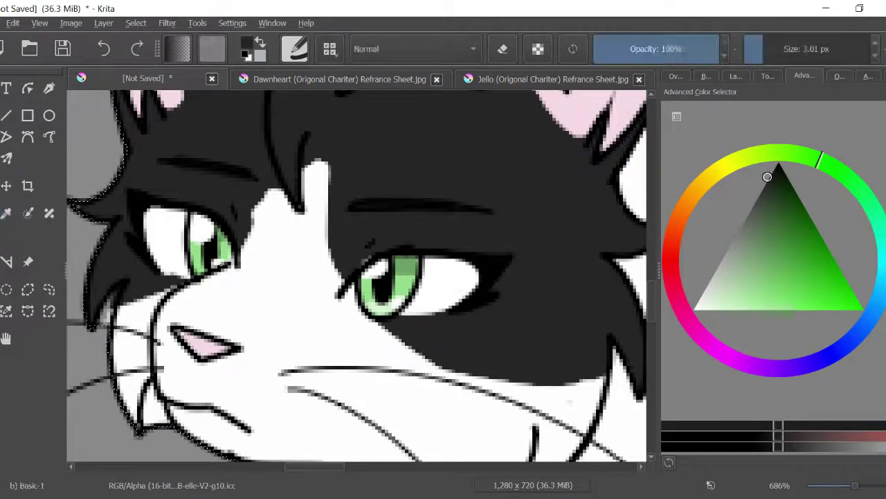
# Choose a pale magenta-pink and paint it along the neckline of the smaller cat's outfit beneath the neck bow
pyautogui.scroll(-6, 371, 248)
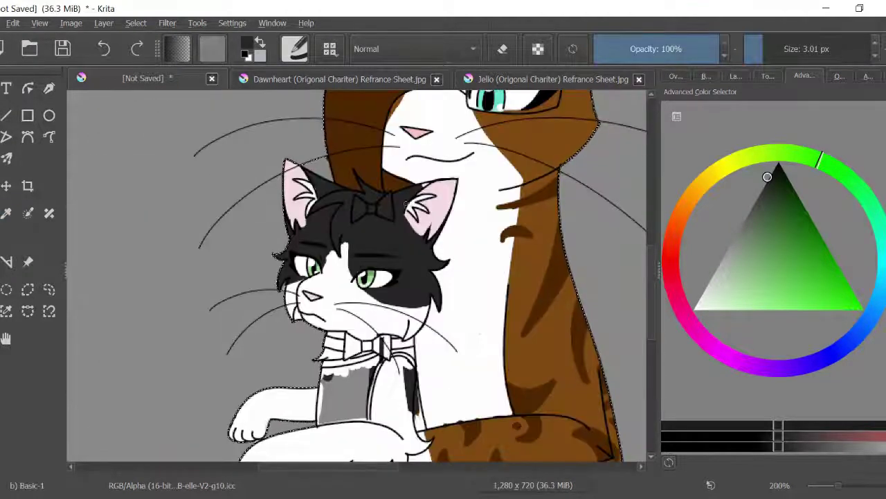
pyautogui.click(710, 344)
pyautogui.moveTo(734, 299); pyautogui.dragTo(712, 311)
pyautogui.press(']')
pyautogui.press(']')
pyautogui.press(']')
pyautogui.press(']')
pyautogui.press(']')
pyautogui.press(']')
pyautogui.press(']')
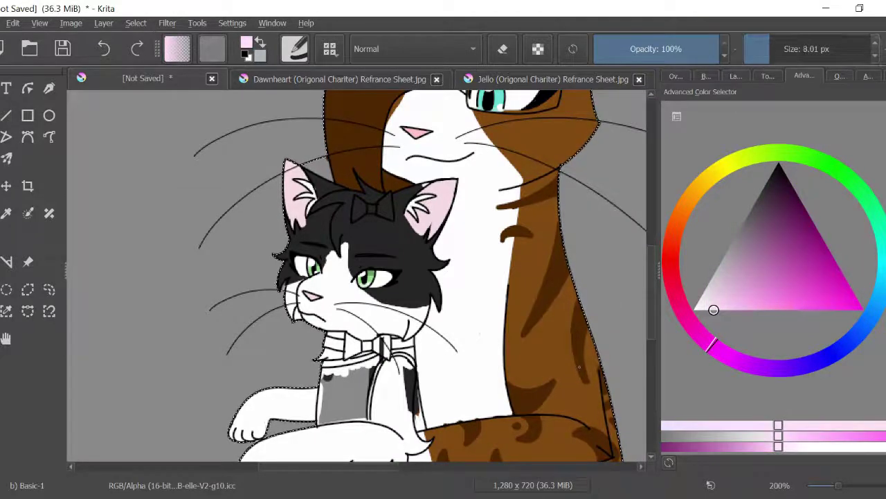
pyautogui.scroll(-3, 370, 277)
pyautogui.moveTo(322, 222); pyautogui.dragTo(385, 216)
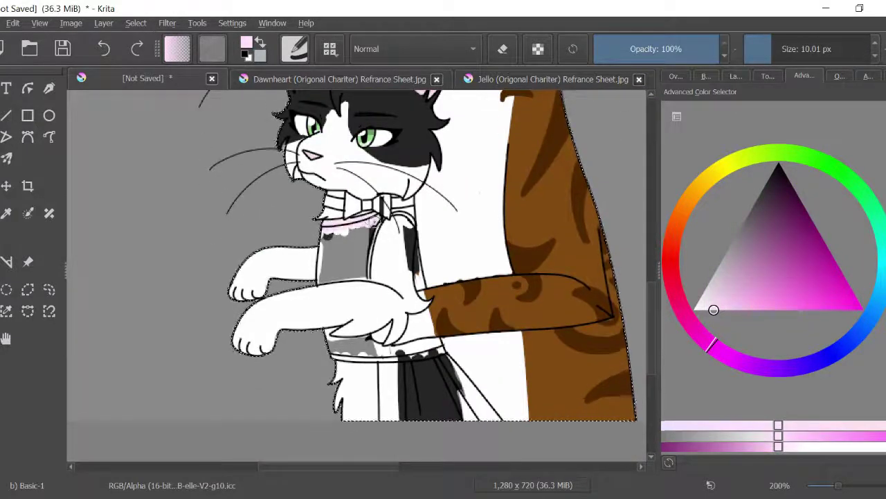
# Fill the torso of the smaller cat's outfit above the foreleg with pale pink using a 7 px brush
pyautogui.press('[')
pyautogui.press('[')
pyautogui.press('[')
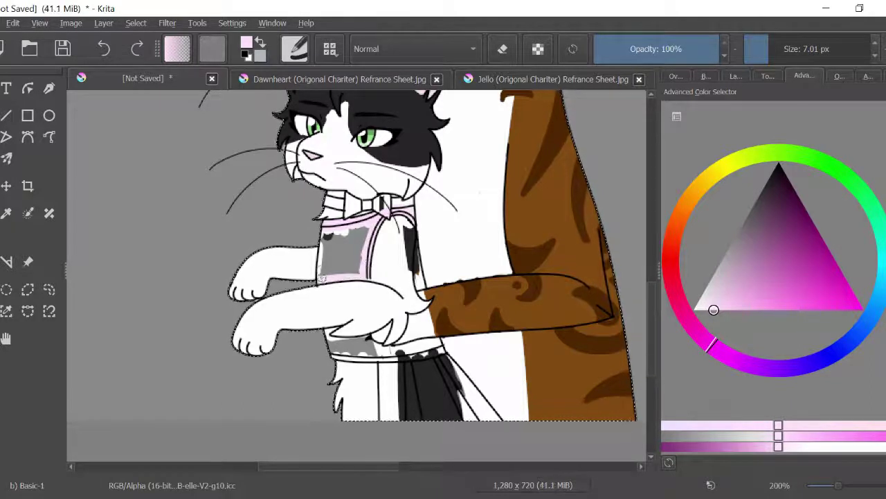
pyautogui.moveTo(358, 223); pyautogui.dragTo(358, 261)
# Paint the smaller cat's waistband and the strip of outfit above it pale pink with a 6 px brush
pyautogui.press('[')
pyautogui.press('[')
pyautogui.press('[')
pyautogui.press('[')
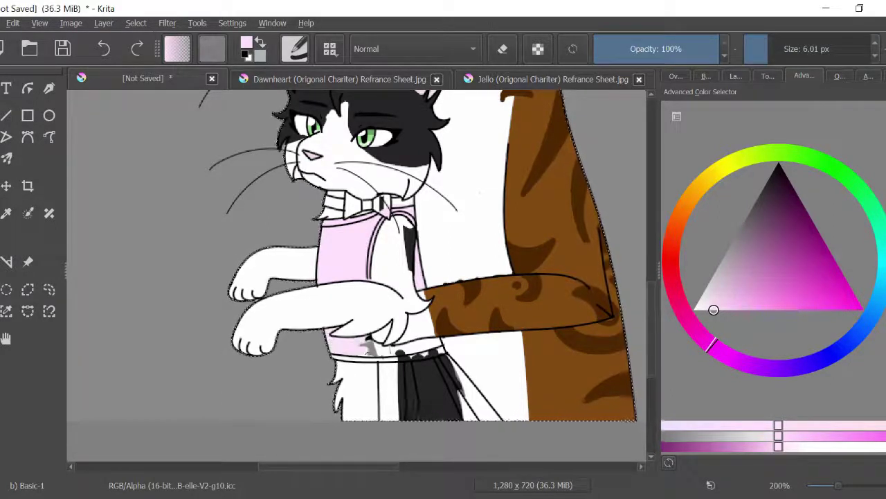
pyautogui.moveTo(398, 354); pyautogui.dragTo(436, 352)
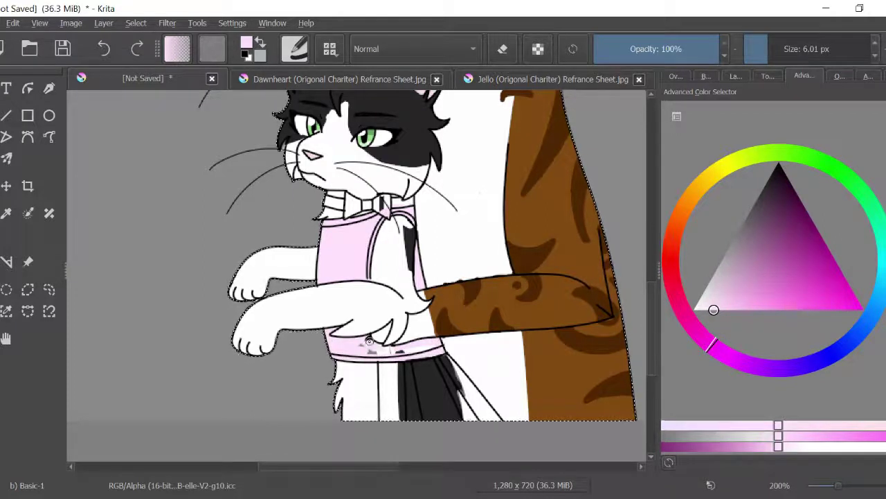
# Paint the smaller cat's pleated skirt a stronger magenta-pink with a 9 px brush, using 85% and then 75% opacity
pyautogui.moveTo(713, 309)
pyautogui.mouseDown()
pyautogui.moveTo(788, 275)
pyautogui.moveTo(791, 302)
pyautogui.moveTo(774, 308)
pyautogui.mouseUp()
pyautogui.press('i')
pyautogui.press('i')
pyautogui.moveTo(384, 409); pyautogui.dragTo(384, 367)
pyautogui.press(']')
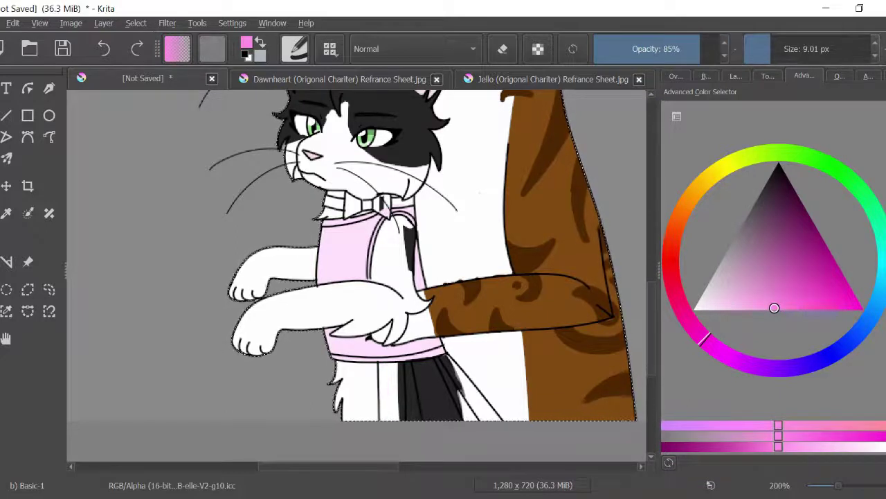
pyautogui.press('i')
pyautogui.moveTo(412, 364); pyautogui.dragTo(412, 417)
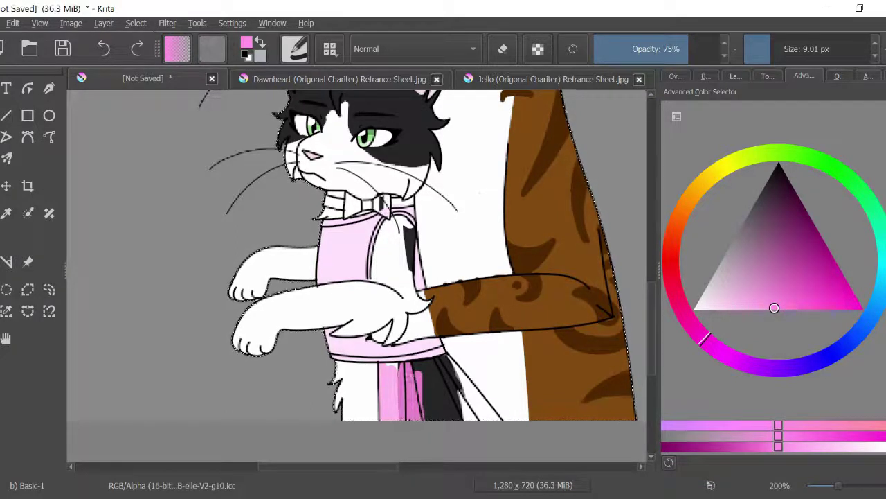
pyautogui.moveTo(418, 364); pyautogui.dragTo(422, 407)
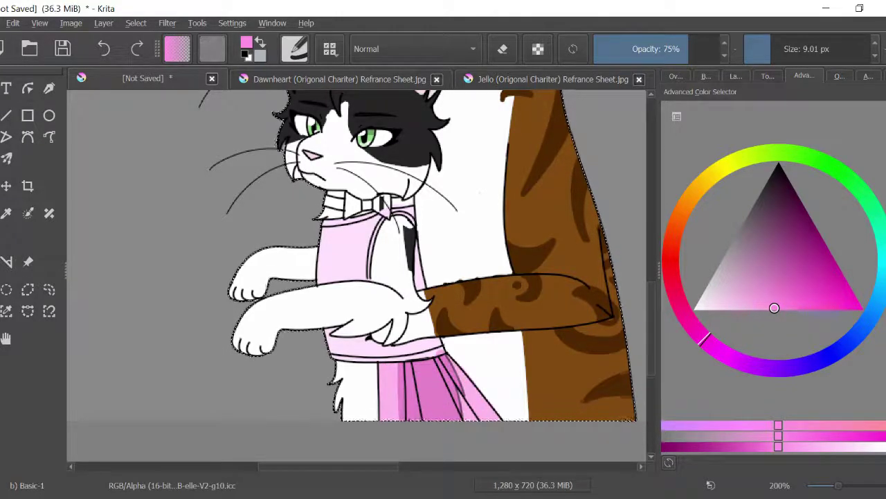
# Sample the waistband's pale pink, restore the brush to 100% opacity and fill the loops of the smaller cat's neck bow
pyautogui.keyDown('ctrl'); pyautogui.click(436, 351); pyautogui.keyUp('ctrl')
pyautogui.press('o')
pyautogui.press('o')
pyautogui.press('o')
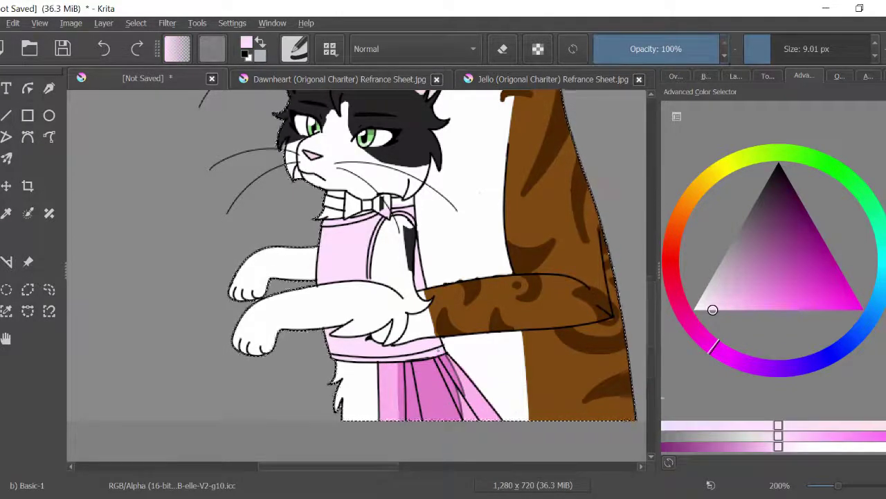
pyautogui.scroll(5, 356, 277)
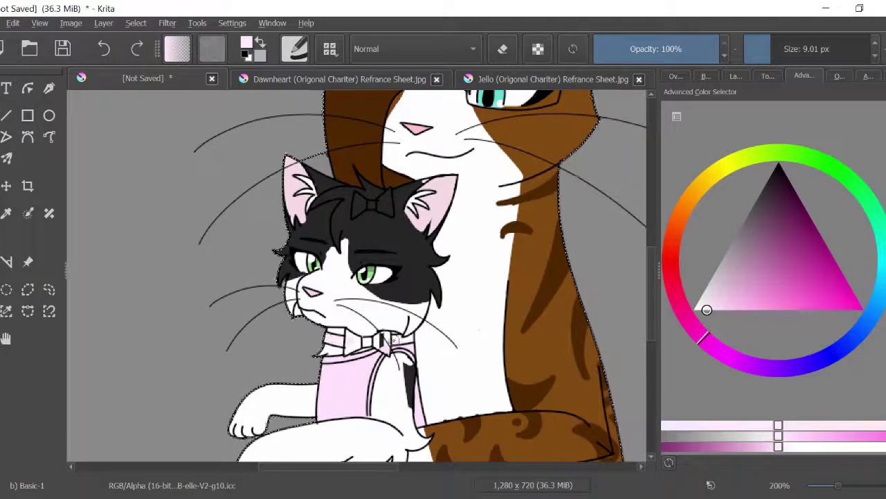
pyautogui.moveTo(435, 352); pyautogui.dragTo(450, 350)
pyautogui.moveTo(370, 338); pyautogui.dragTo(377, 341)
# Paint the smaller cat's collar band white and the knot of its neck bow light grey with a 5 px brush
pyautogui.keyDown('ctrl'); pyautogui.click(333, 340); pyautogui.keyUp('ctrl')
pyautogui.press('[')
pyautogui.press('[')
pyautogui.press('[')
pyautogui.press('[')
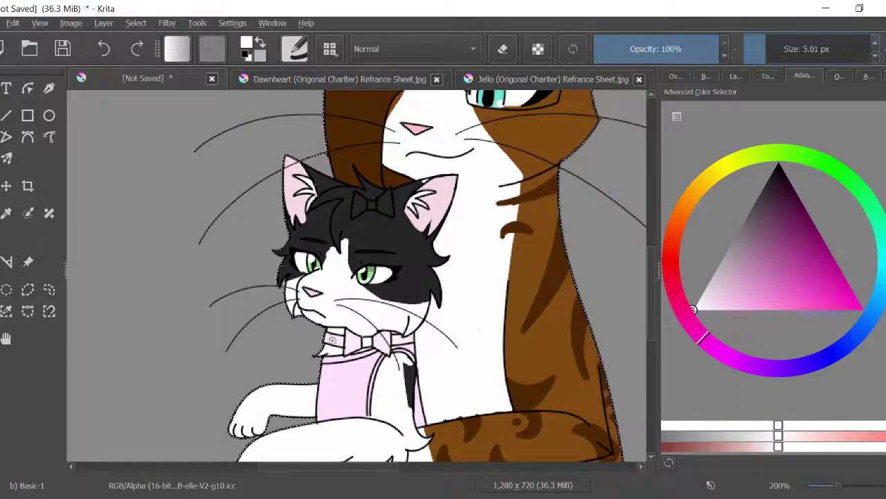
pyautogui.keyDown('ctrl'); pyautogui.click(367, 341); pyautogui.keyUp('ctrl')
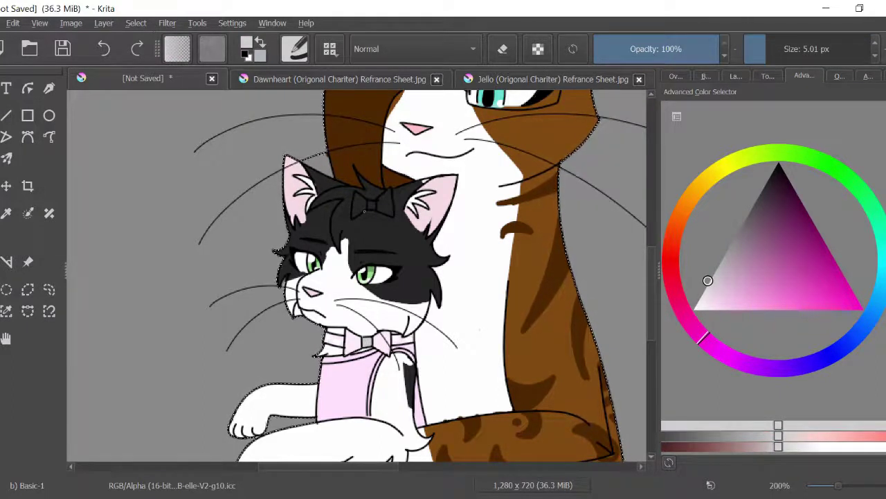
# Paint the bow on the smaller cat's head pale greyish pink with the 5 px brush
pyautogui.keyDown('ctrl'); pyautogui.click(364, 207); pyautogui.keyUp('ctrl')
pyautogui.moveTo(356, 191); pyautogui.dragTo(355, 216)
pyautogui.hotkey('ctrl', 'z')
pyautogui.scroll(4, 389, 185)
pyautogui.moveTo(232, 211)
pyautogui.mouseDown()
pyautogui.moveTo(228, 283)
pyautogui.moveTo(243, 290)
pyautogui.mouseUp()
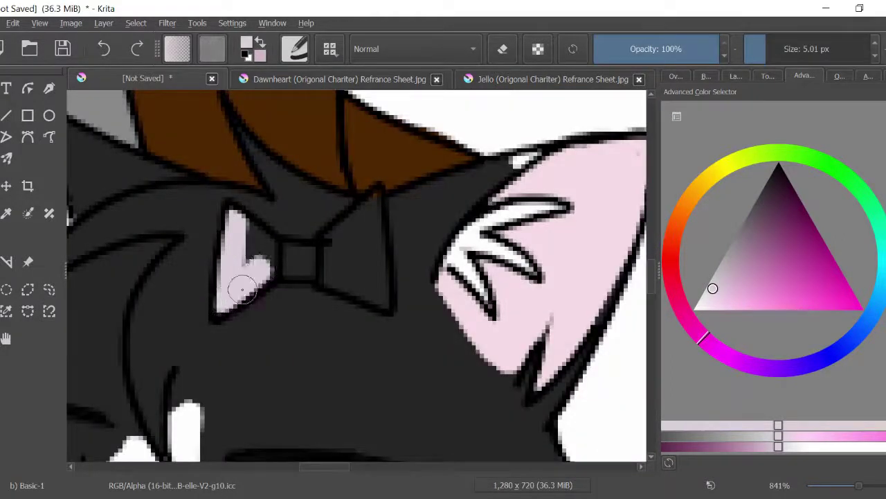
pyautogui.moveTo(326, 263)
pyautogui.mouseDown()
pyautogui.moveTo(370, 205)
pyautogui.moveTo(373, 273)
pyautogui.moveTo(357, 275)
pyautogui.moveTo(359, 242)
pyautogui.moveTo(366, 273)
pyautogui.mouseUp()
pyautogui.scroll(-3, 360, 276)
pyautogui.keyDown('ctrl'); pyautogui.click(421, 291); pyautogui.keyUp('ctrl')
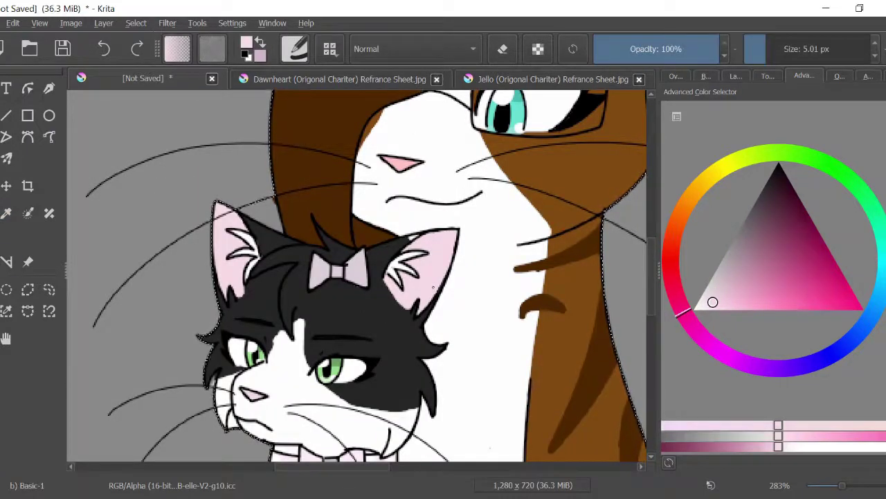
# Clear the selection and crop the canvas to 671 x 720 px, trimming the empty space on both sides of the cats
pyautogui.scroll(-3, 421, 291)
pyautogui.click(136, 22)
pyautogui.click(153, 47)
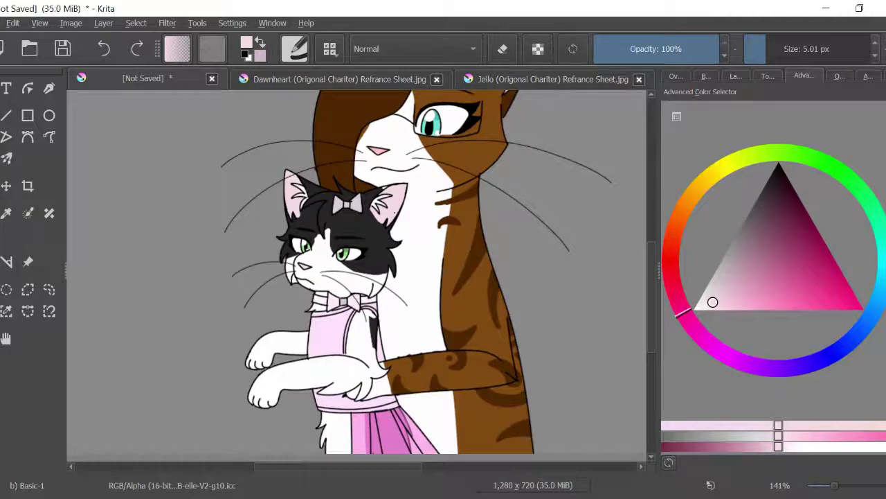
pyautogui.scroll(-3, 356, 276)
pyautogui.press('c')
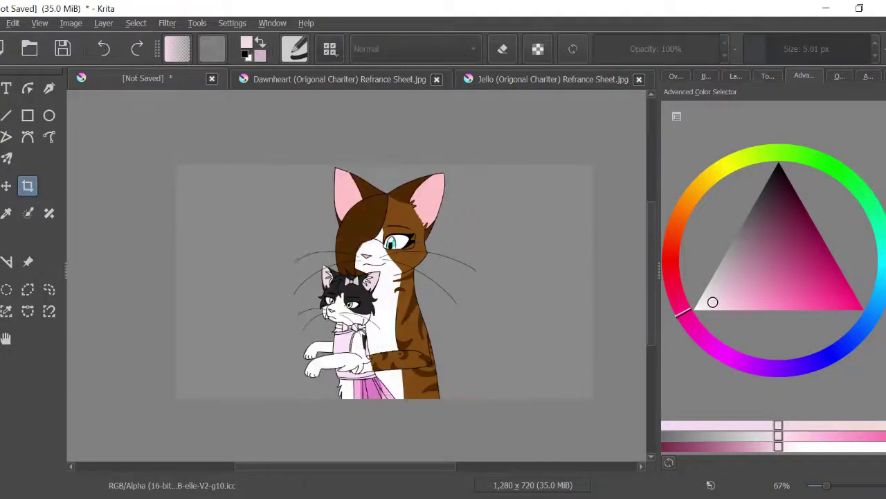
pyautogui.moveTo(592, 281); pyautogui.dragTo(488, 282)
pyautogui.moveTo(176, 281); pyautogui.dragTo(270, 281)
pyautogui.press('Return')
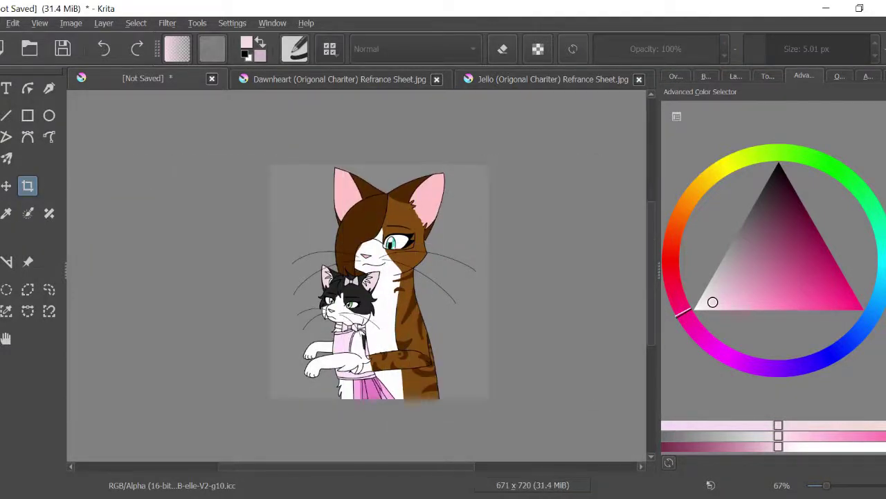
# Add a paint layer directly above the Background layer, select the whole canvas and fill it with pale pink
pyautogui.scroll(2, 351, 277)
pyautogui.press('Insert')
pyautogui.hotkey('ctrl', 'a')
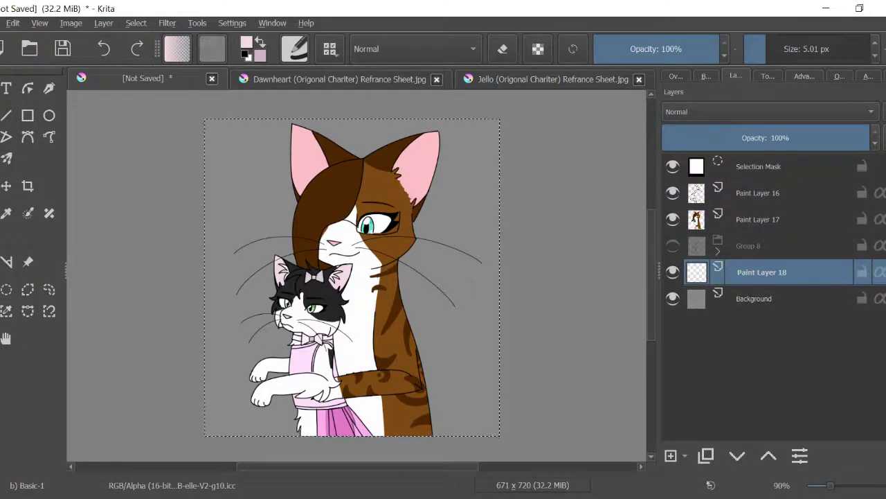
pyautogui.click(706, 76)
pyautogui.click(804, 76)
pyautogui.moveTo(712, 302)
pyautogui.mouseDown()
pyautogui.moveTo(706, 310)
pyautogui.moveTo(717, 310)
pyautogui.mouseUp()
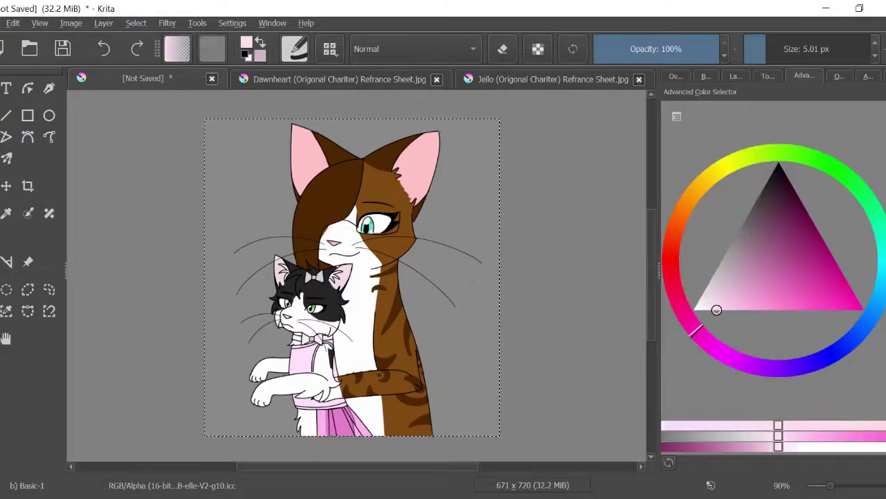
pyautogui.hotkey('shift', 'BackSpace')
# Scatter large white dots over the pale pink backdrop with a 100 px brush
pyautogui.click(692, 310)
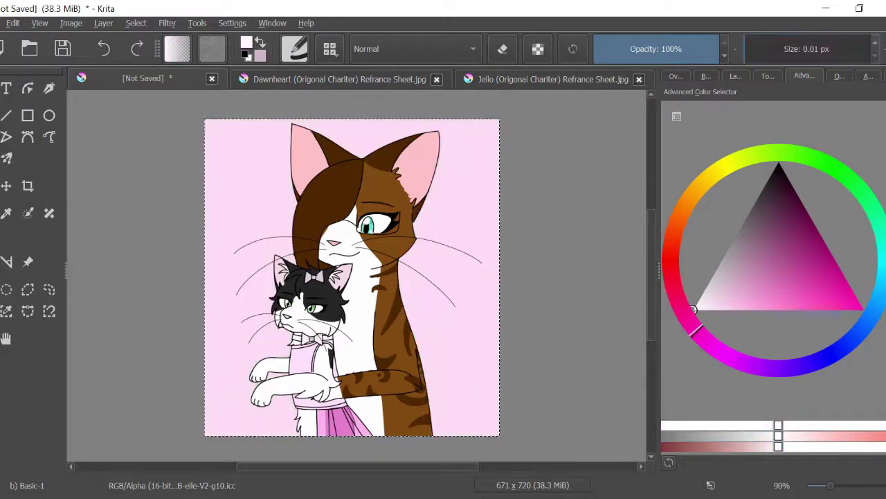
pyautogui.click(875, 42)
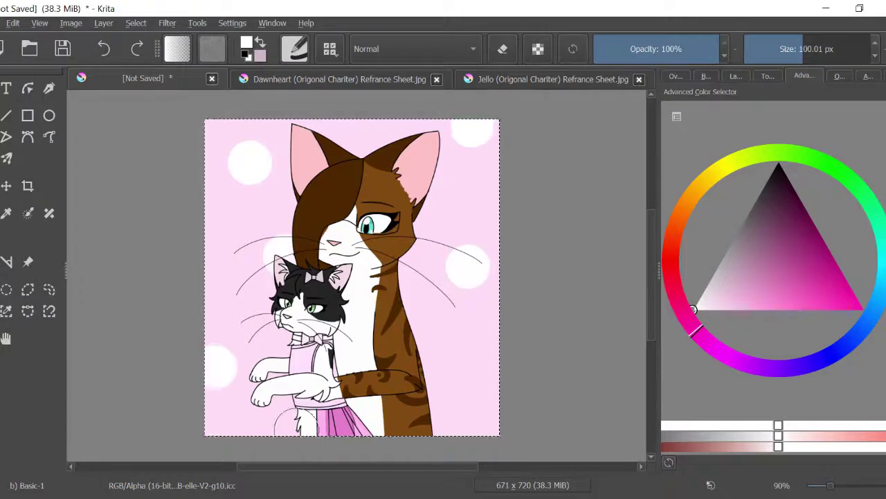
# Choose a deeper pink and paint a short vertical stroke beside the large cat's head with a 10 px brush
pyautogui.moveTo(765, 298); pyautogui.dragTo(786, 295)
pyautogui.press(']')
pyautogui.moveTo(275, 183); pyautogui.dragTo(273, 205)
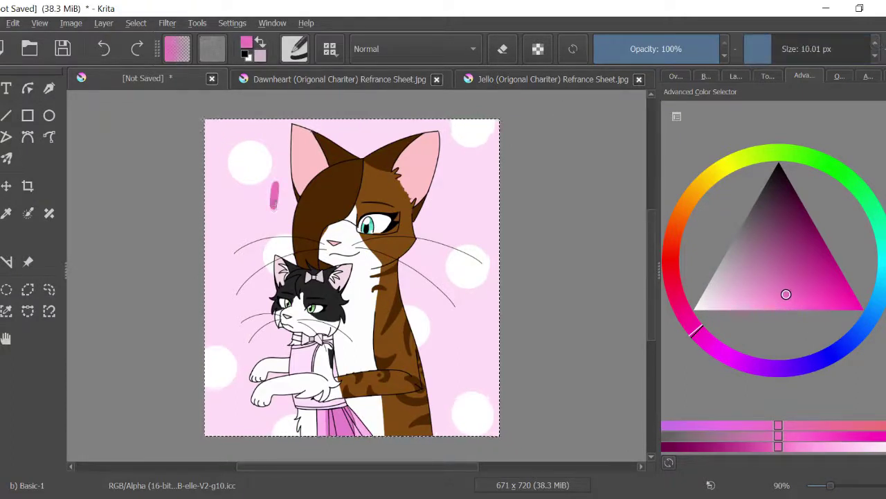